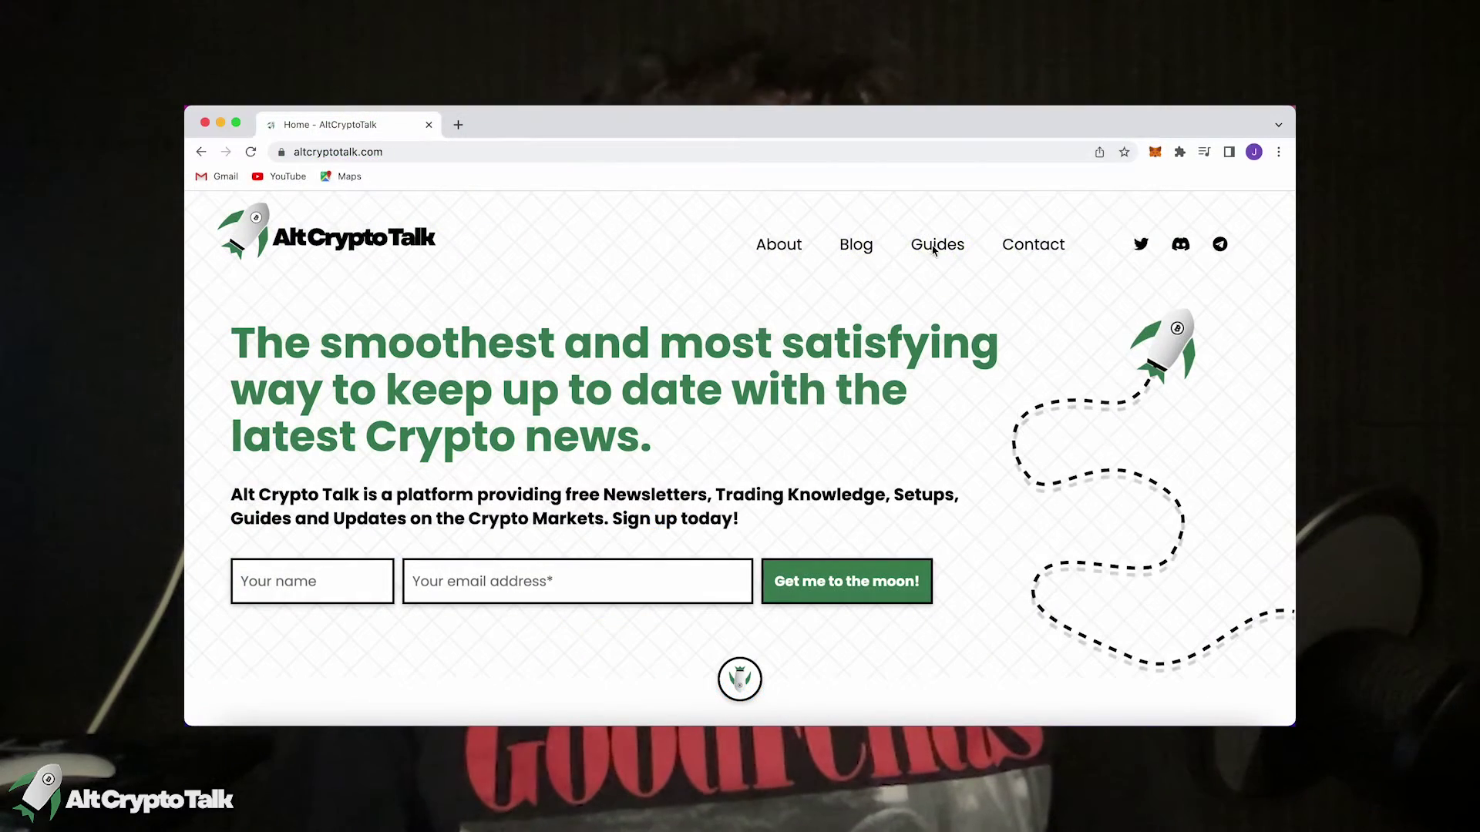
- Open the Alt Crypto Talk crypto guides page and dismiss the cookie notice
{"action": "left_click", "coordinate": [936, 245]}
{"action": "scroll", "coordinate": [960, 347], "scroll_direction": "down", "scroll_amount": 3}
{"action": "left_click", "coordinate": [1053, 704]}
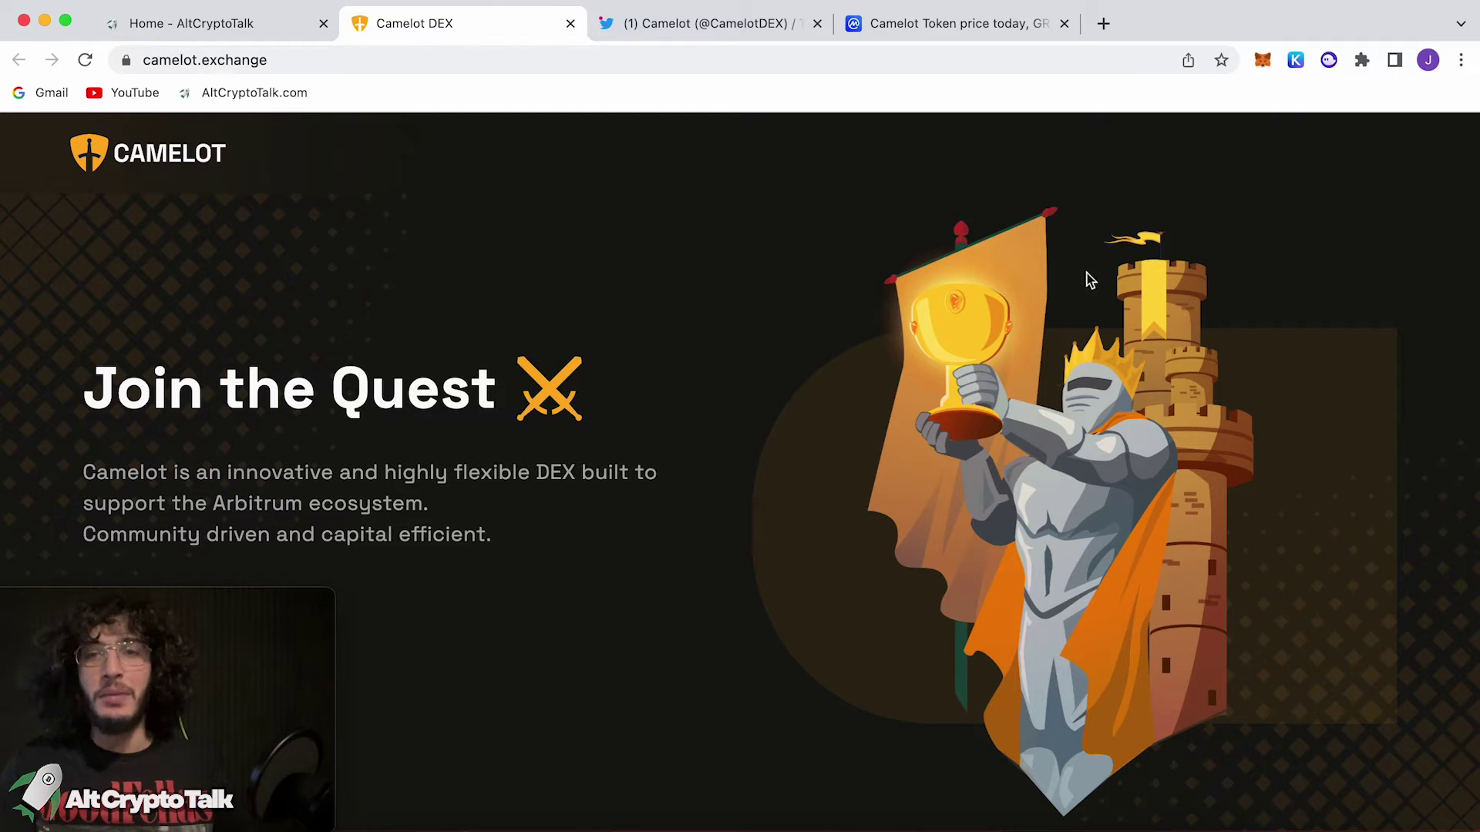
{"action": "left_click", "coordinate": [1263, 60]}
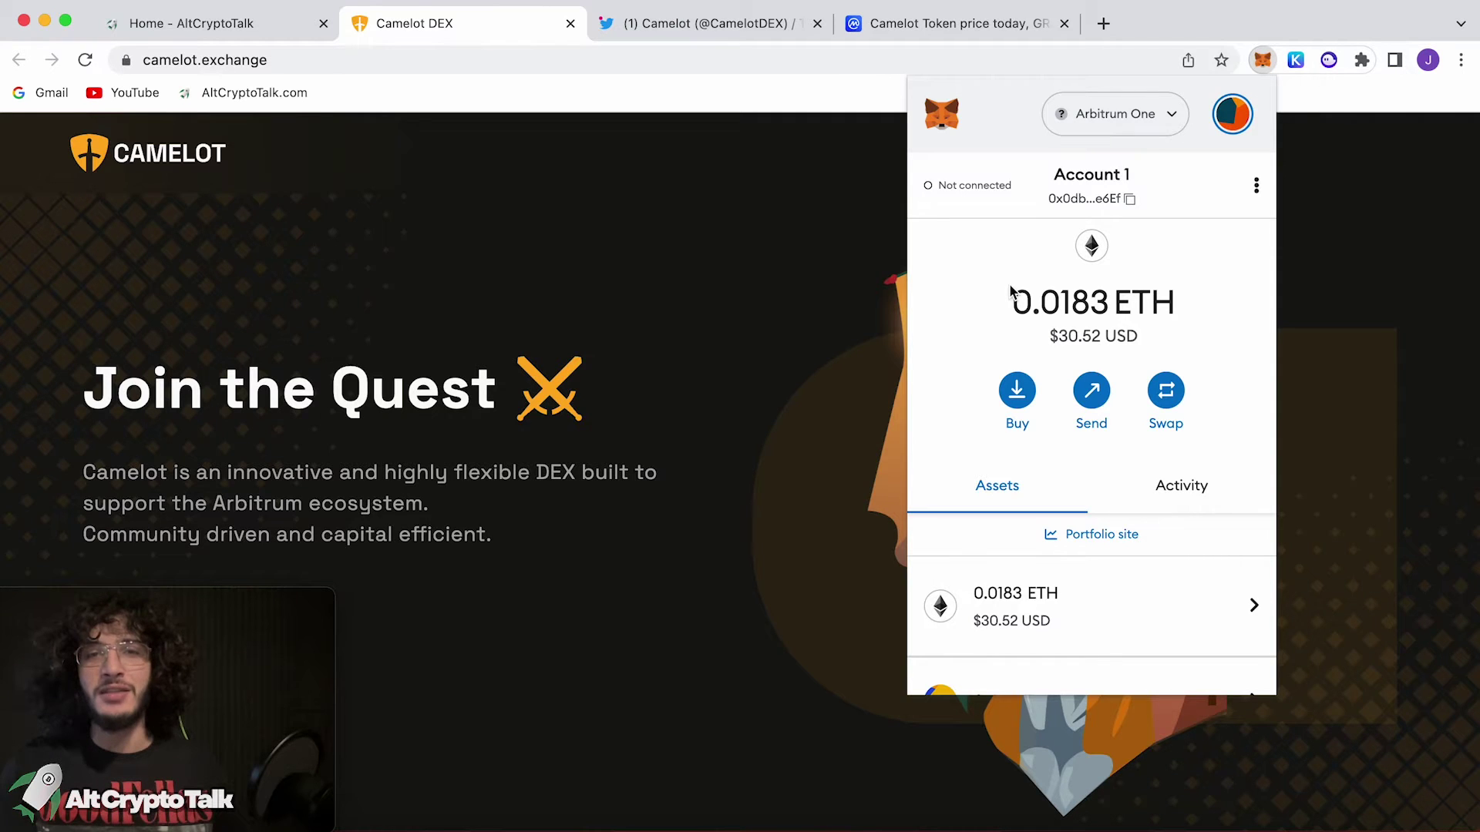
{"action": "left_click", "coordinate": [462, 334]}
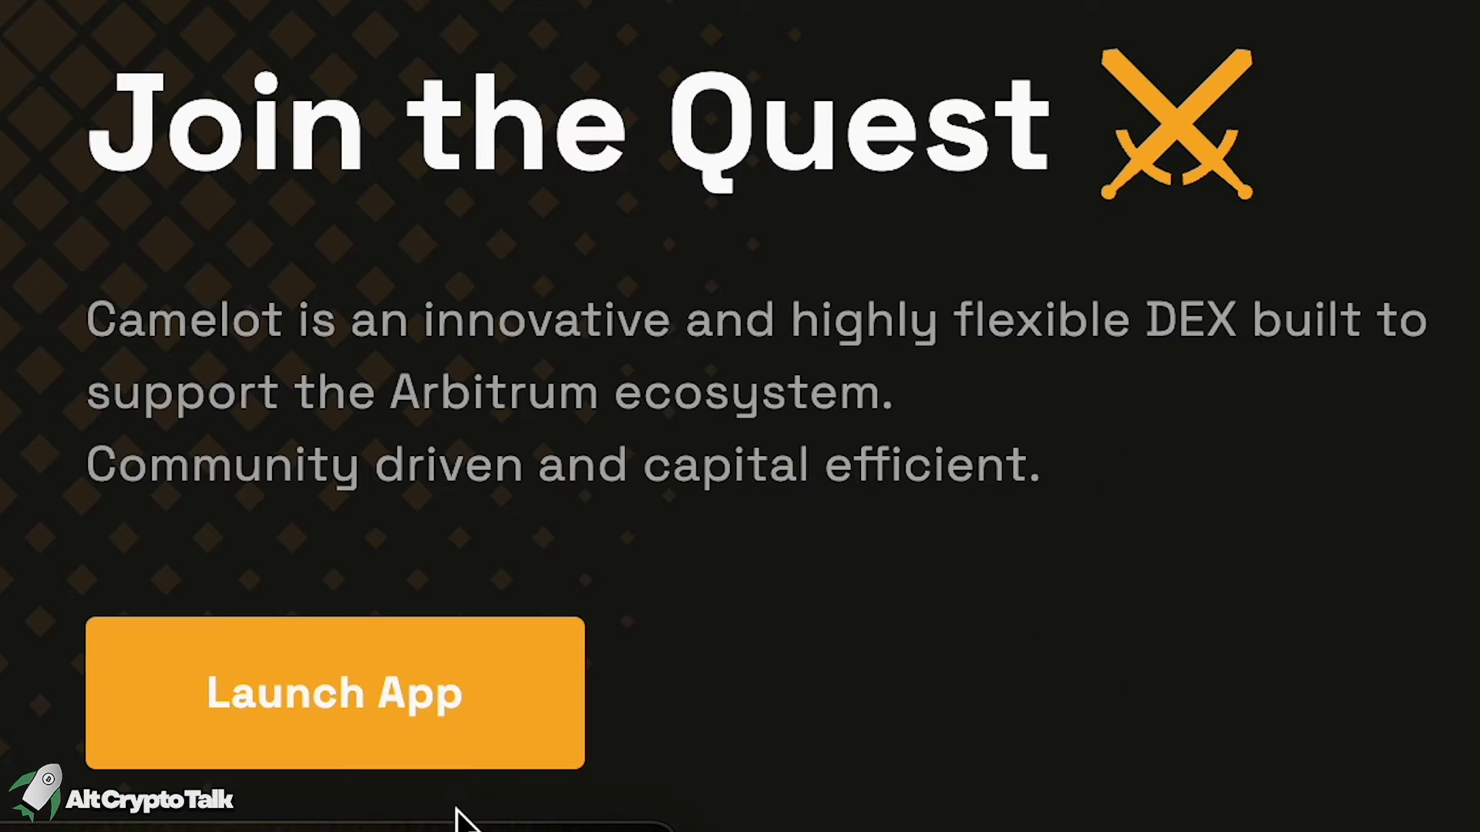
- Launch the Camelot app and connect MetaMask, showing the 0.0183 ETH balance
{"action": "left_click", "coordinate": [189, 532]}
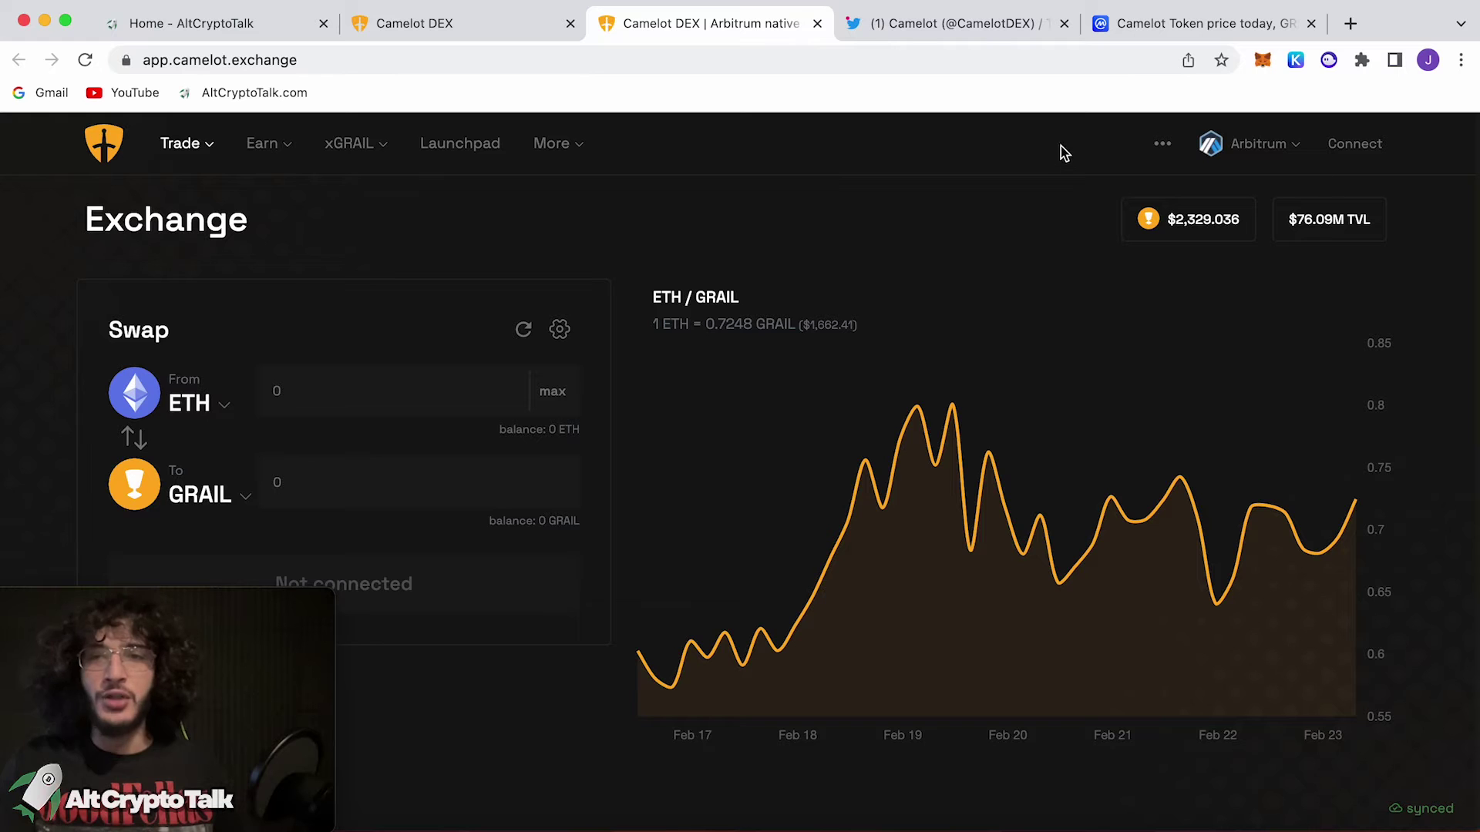
{"action": "mouse_move", "coordinate": [1110, 61]}
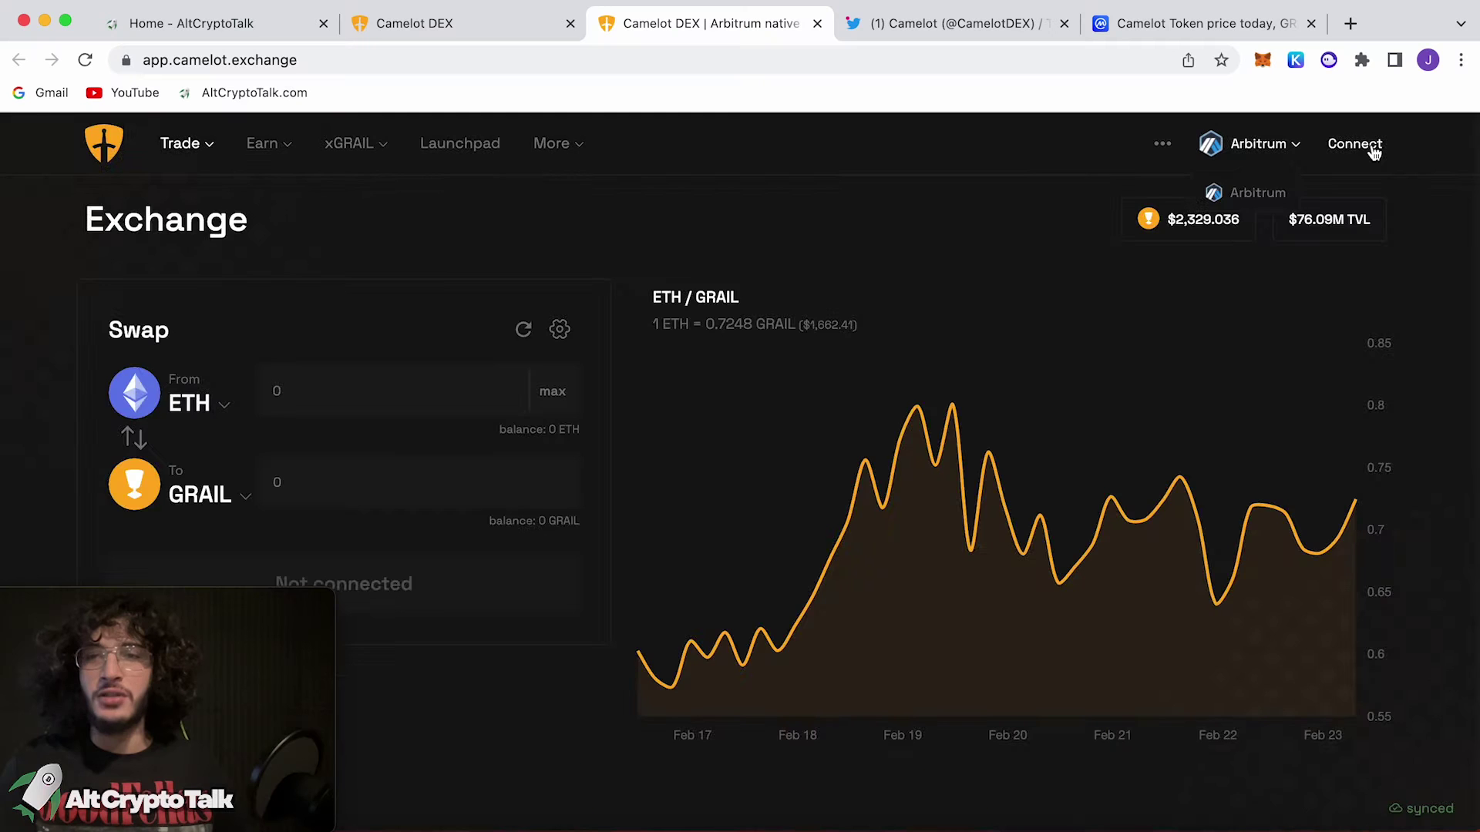
{"action": "left_click", "coordinate": [1355, 77]}
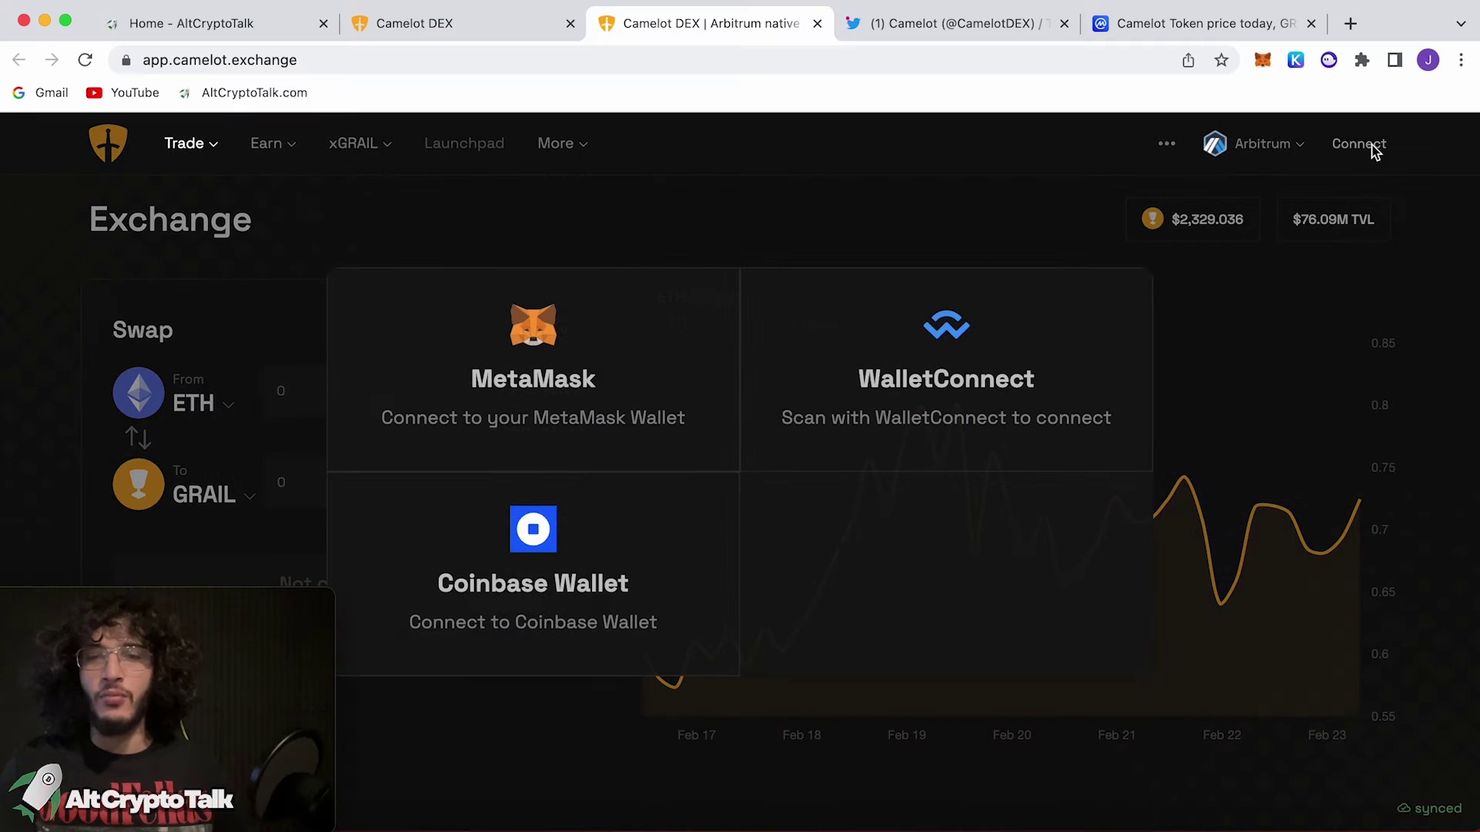
{"action": "left_click", "coordinate": [700, 368]}
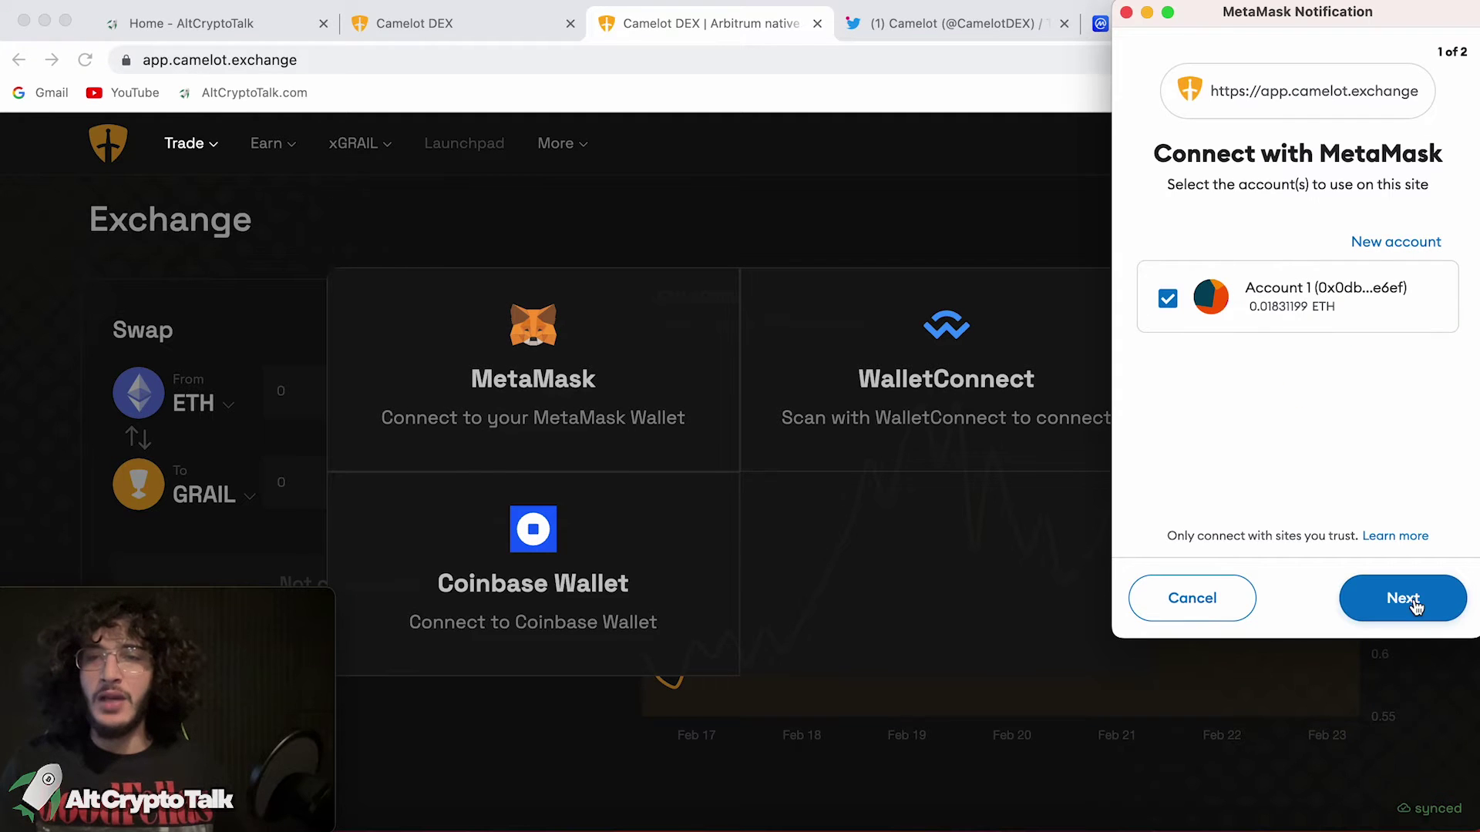
{"action": "left_click", "coordinate": [1405, 598]}
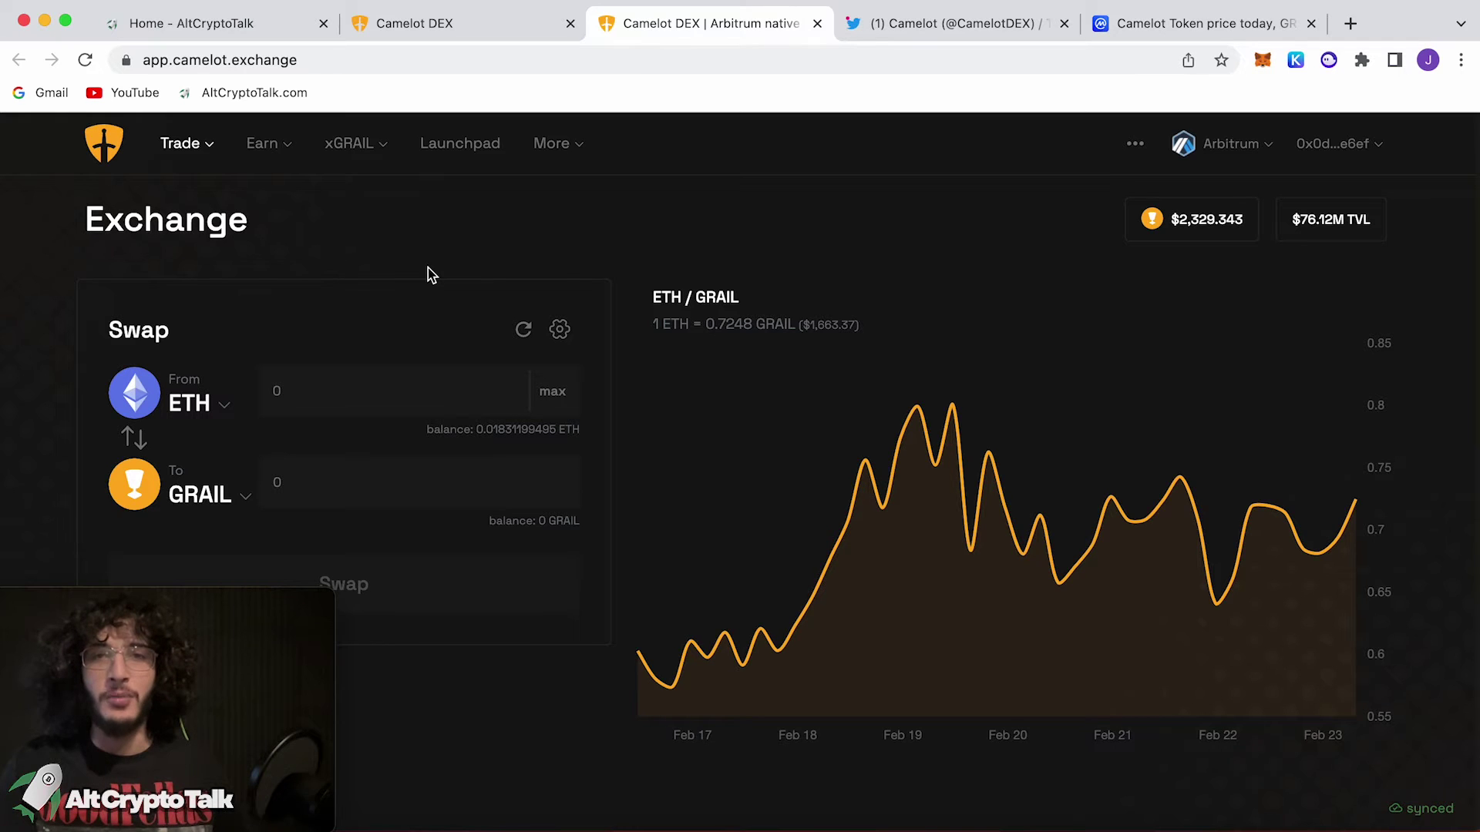
{"action": "scroll", "coordinate": [428, 275], "scroll_direction": "down", "scroll_amount": 1}
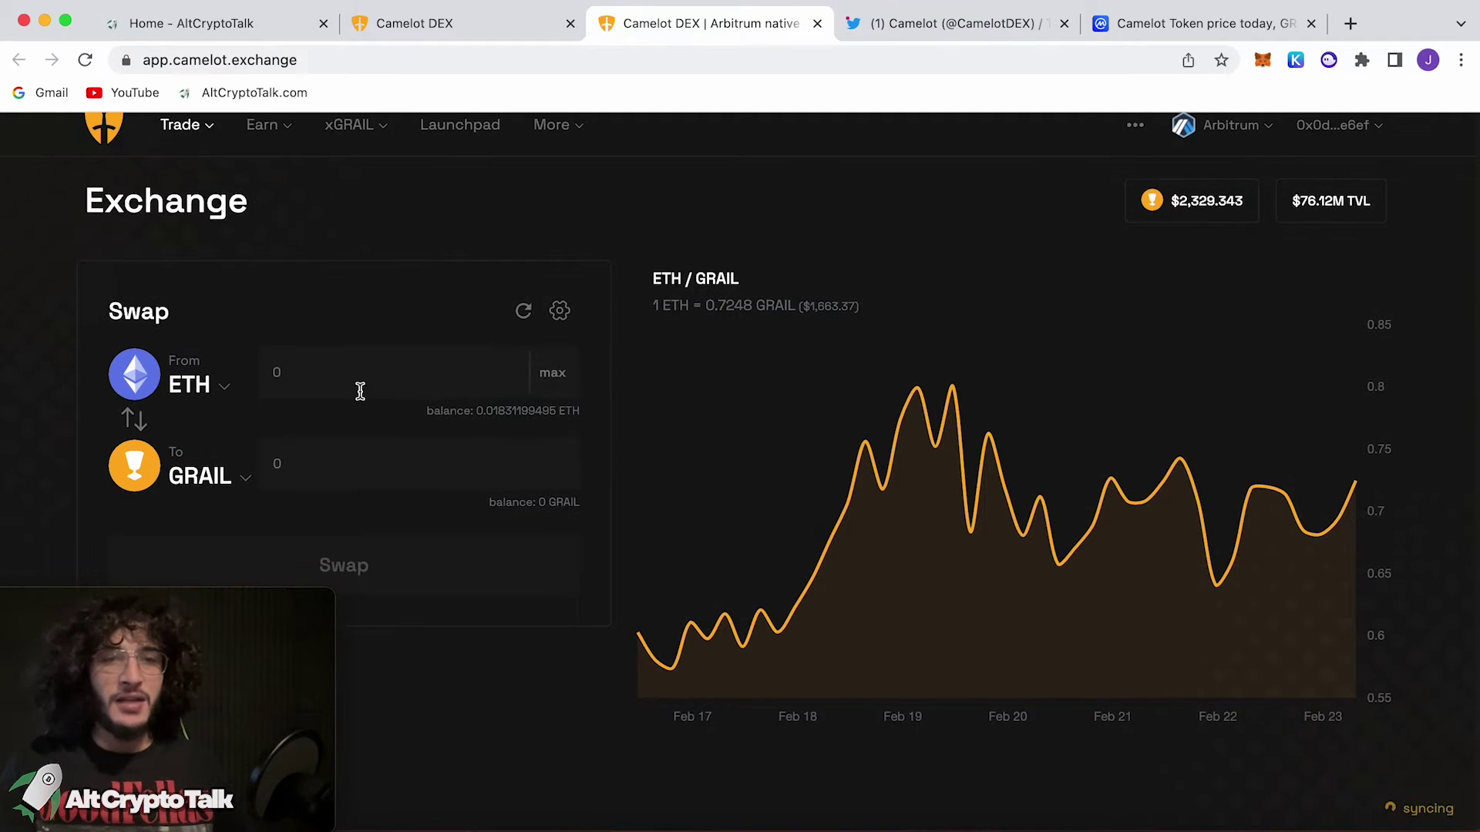
{"action": "type", "text": "0.003"}
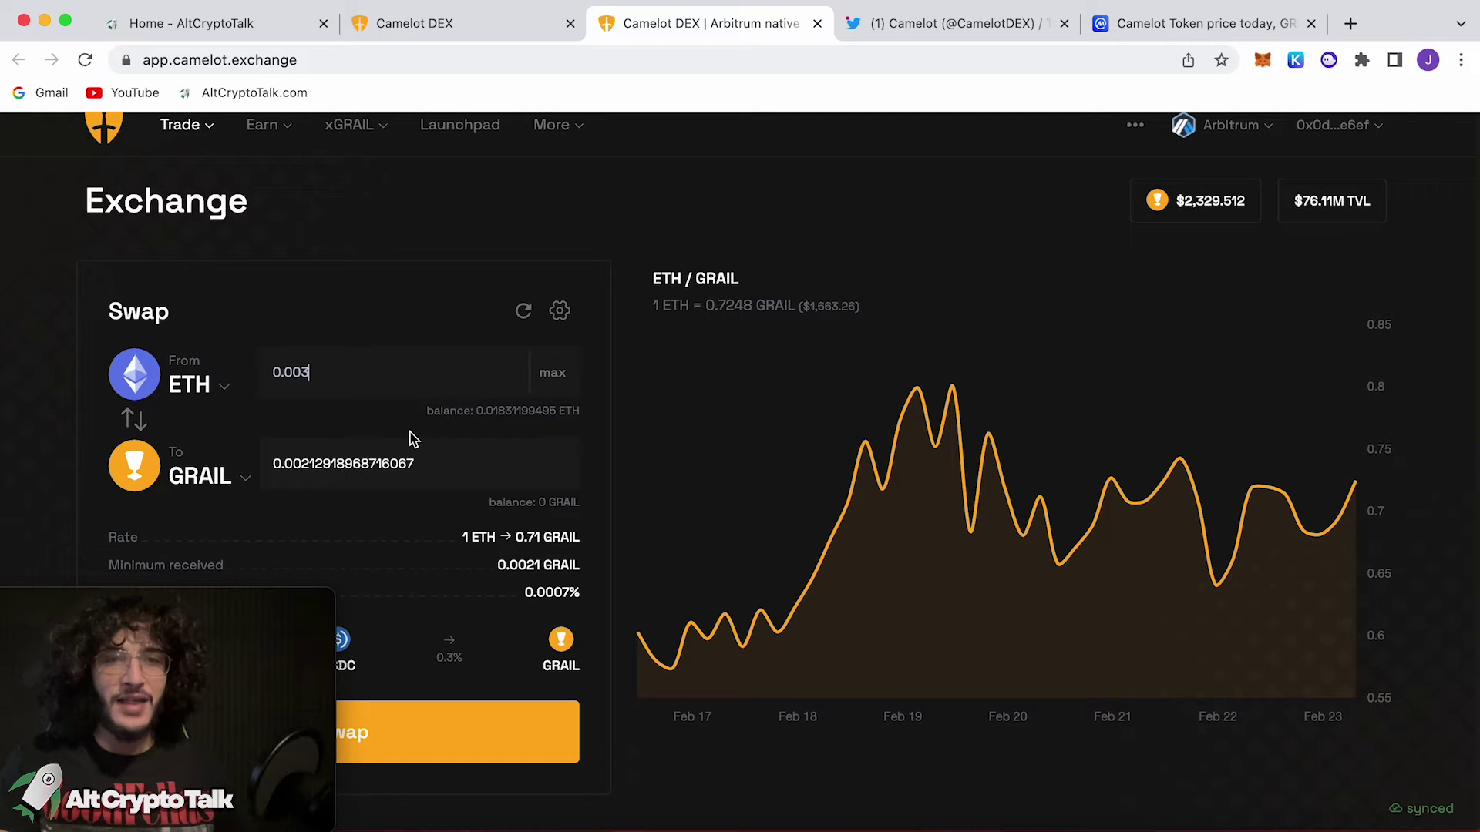
- Check GRAIL's price on CoinMarketCap, then swap 0.003 ETH for about 0.0021 GRAIL
{"action": "left_click", "coordinate": [1128, 32]}
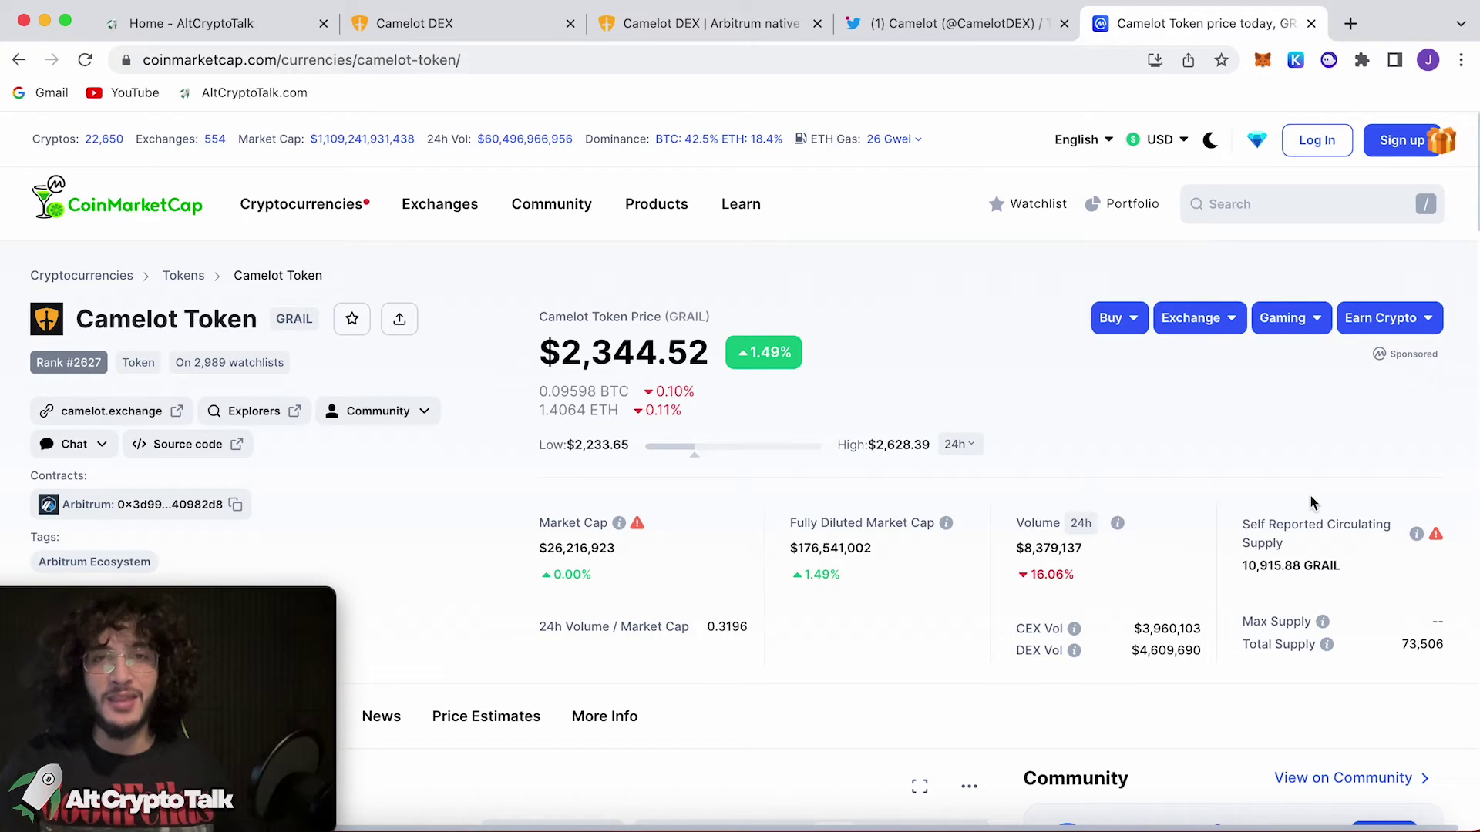
{"action": "key", "text": "super+3"}
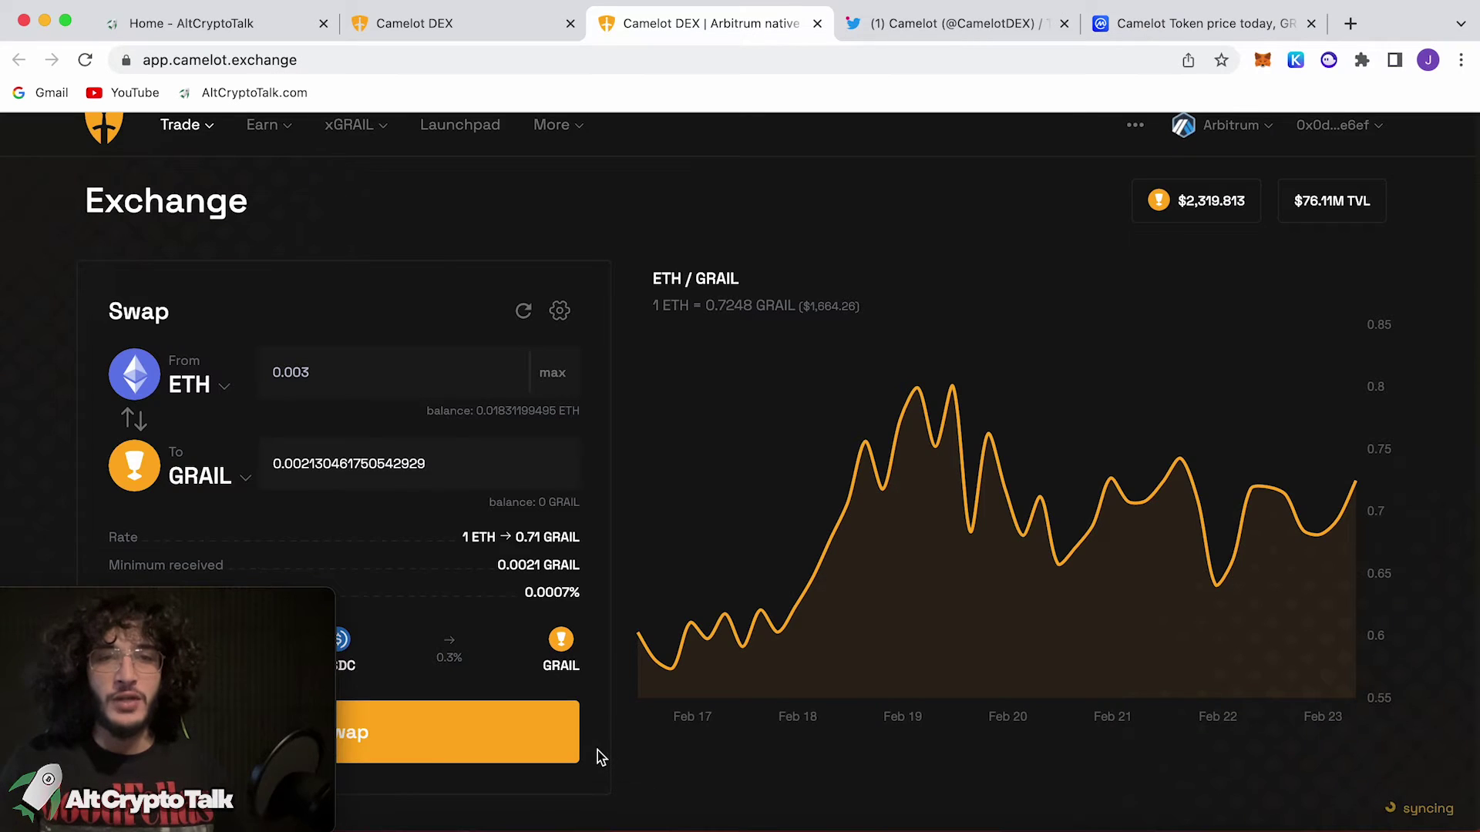
{"action": "scroll", "coordinate": [598, 750], "scroll_direction": "down", "scroll_amount": 2}
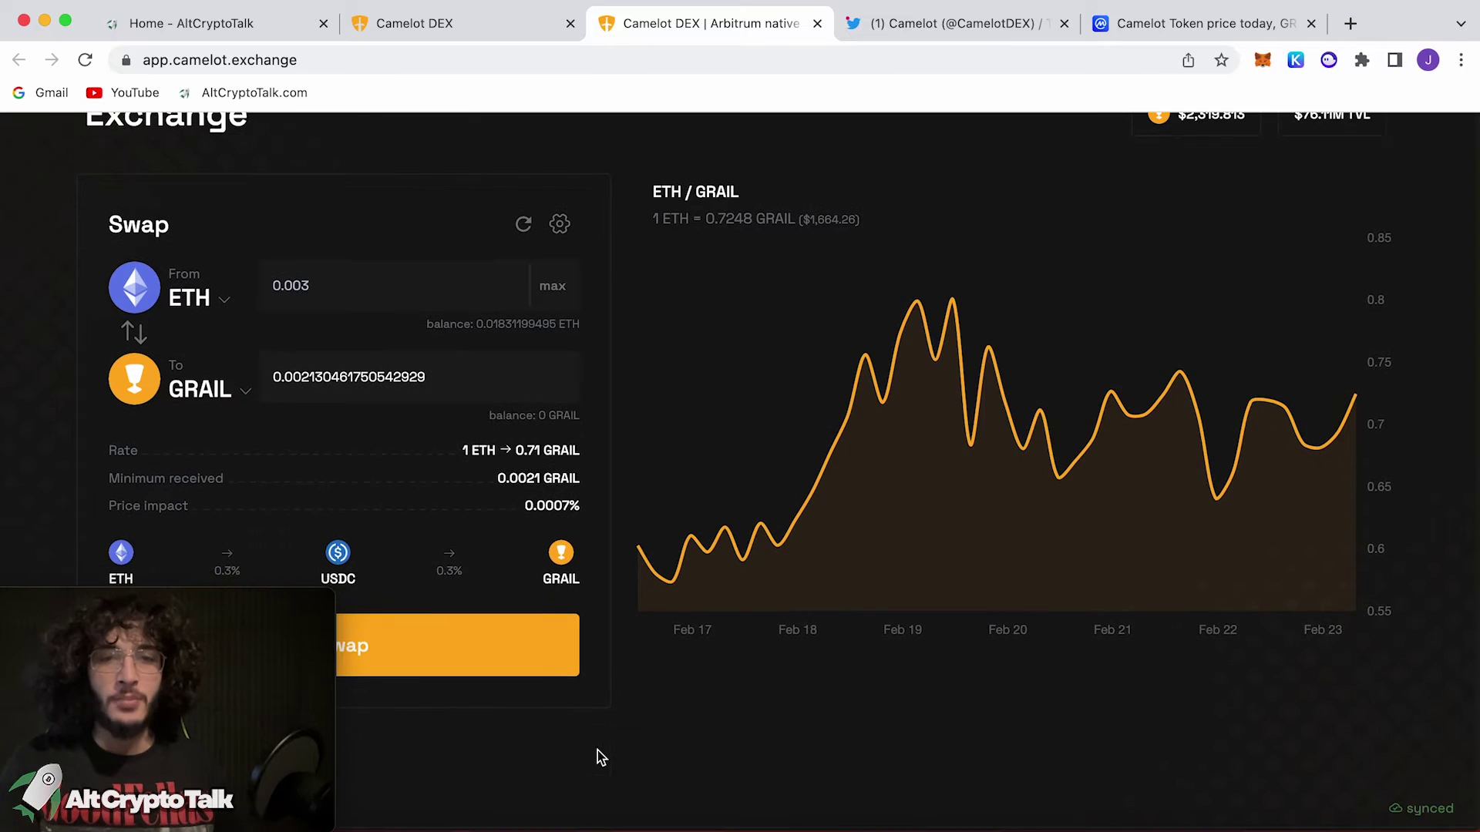
{"action": "left_click", "coordinate": [500, 664]}
{"action": "left_click", "coordinate": [647, 633]}
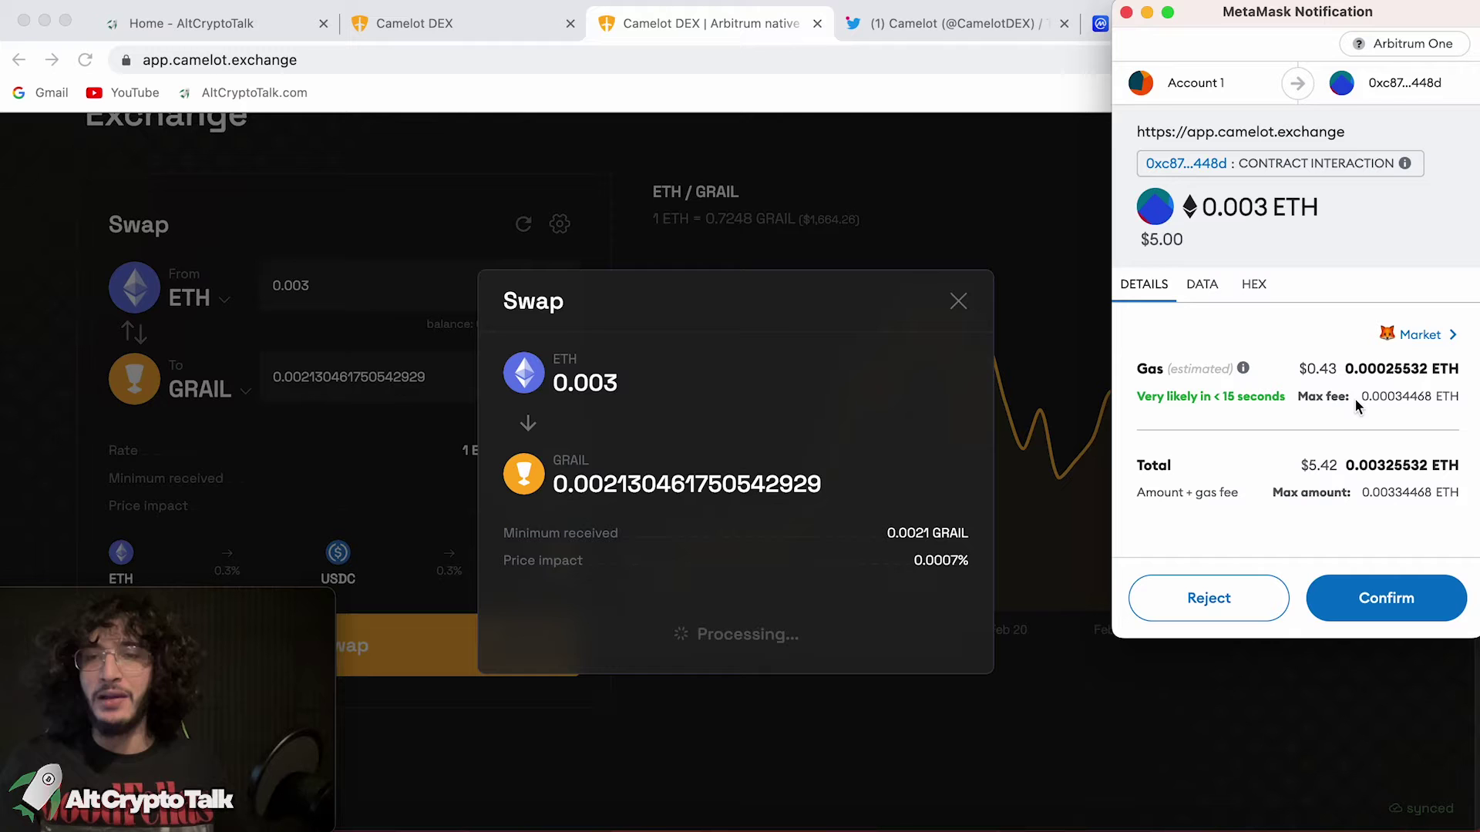
{"action": "left_click", "coordinate": [1383, 598]}
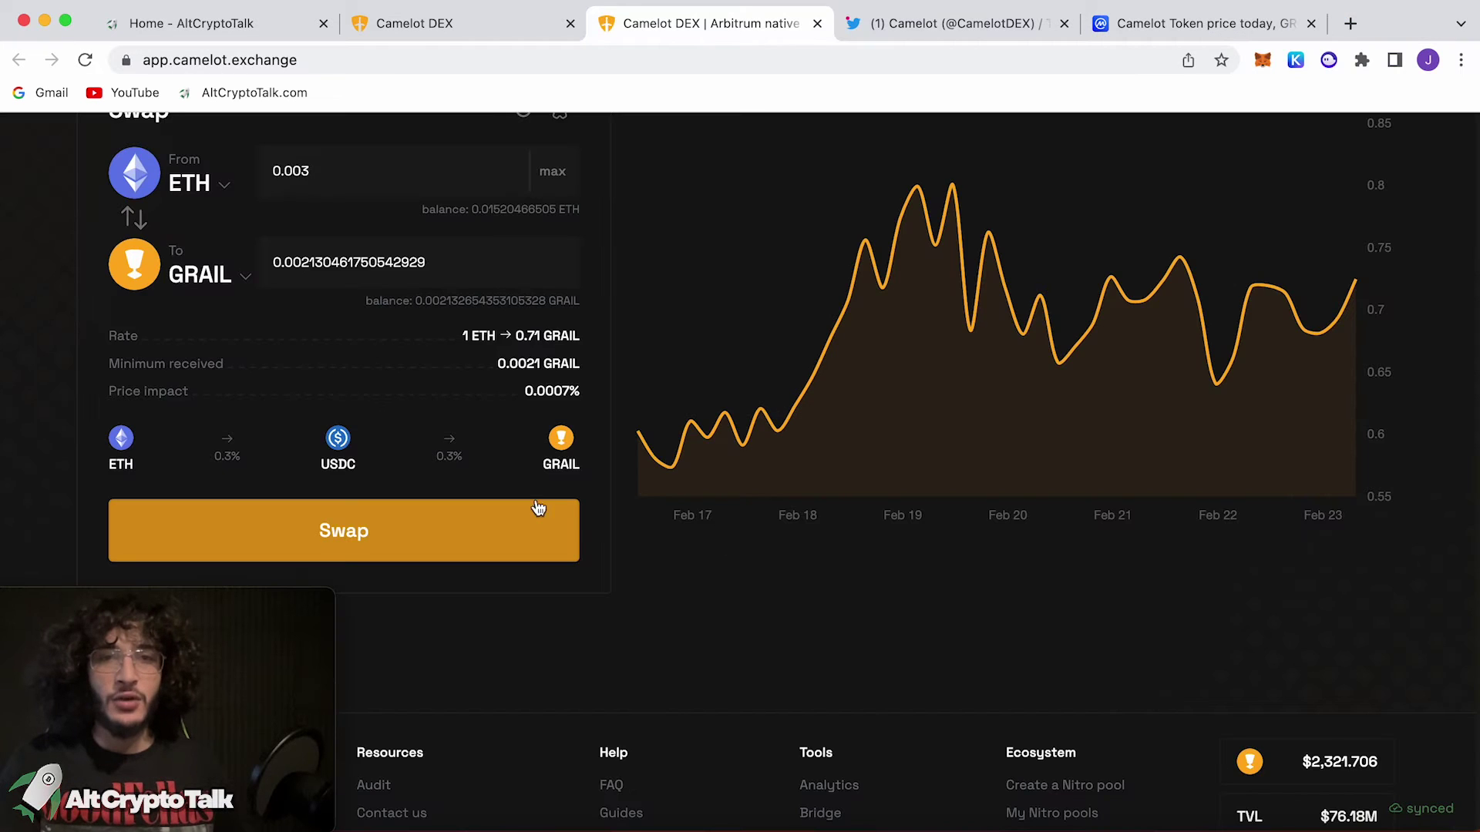
- Review the wallet's assets, now 0.0152 ETH plus the new GRAIL
{"action": "left_click", "coordinate": [1264, 61]}
{"action": "left_click", "coordinate": [997, 485]}
{"action": "scroll", "coordinate": [1049, 498], "scroll_direction": "down", "scroll_amount": 3}
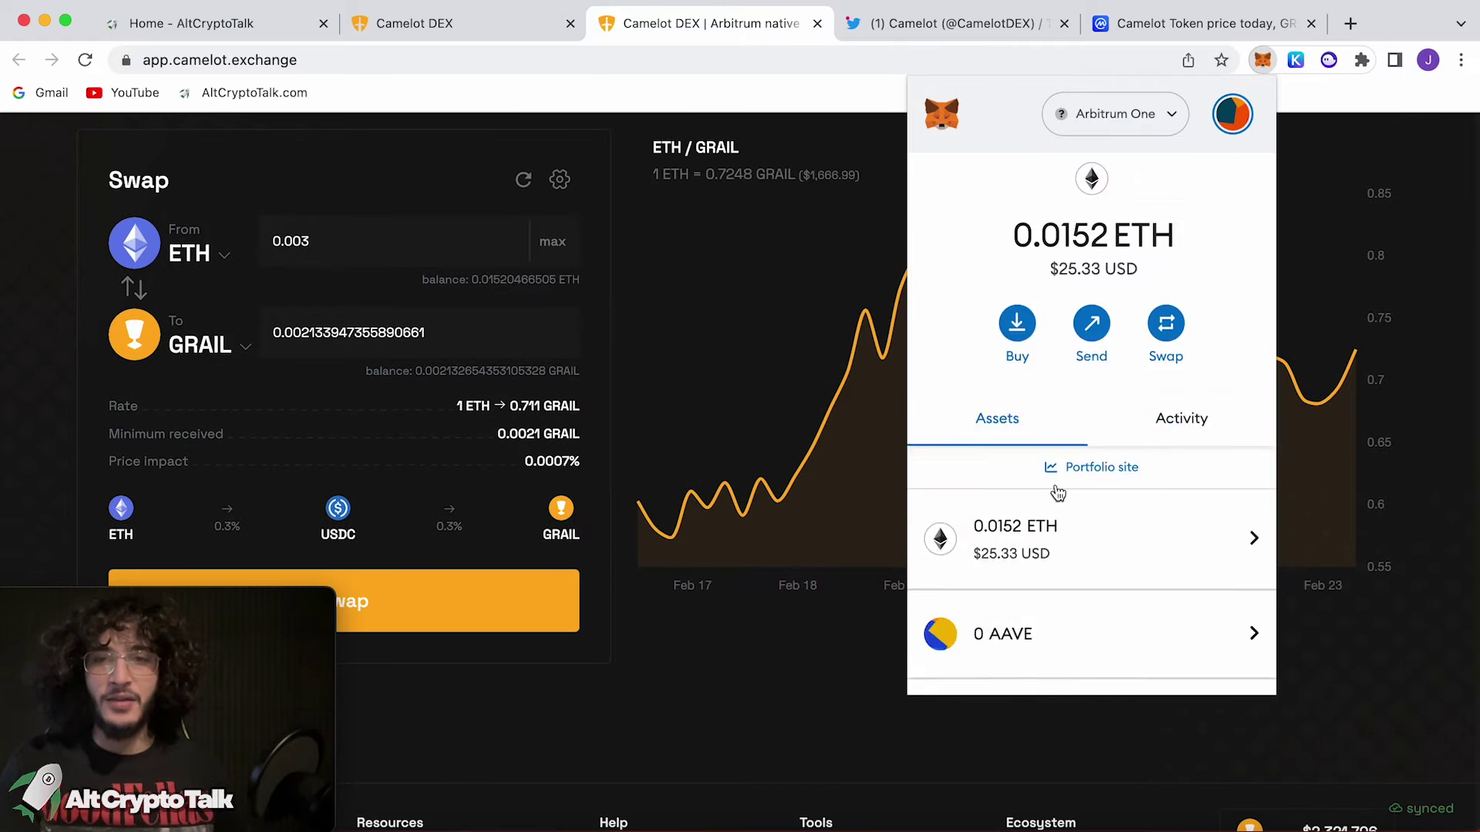
{"action": "left_click", "coordinate": [821, 648]}
{"action": "scroll", "coordinate": [588, 560], "scroll_direction": "down", "scroll_amount": 2}
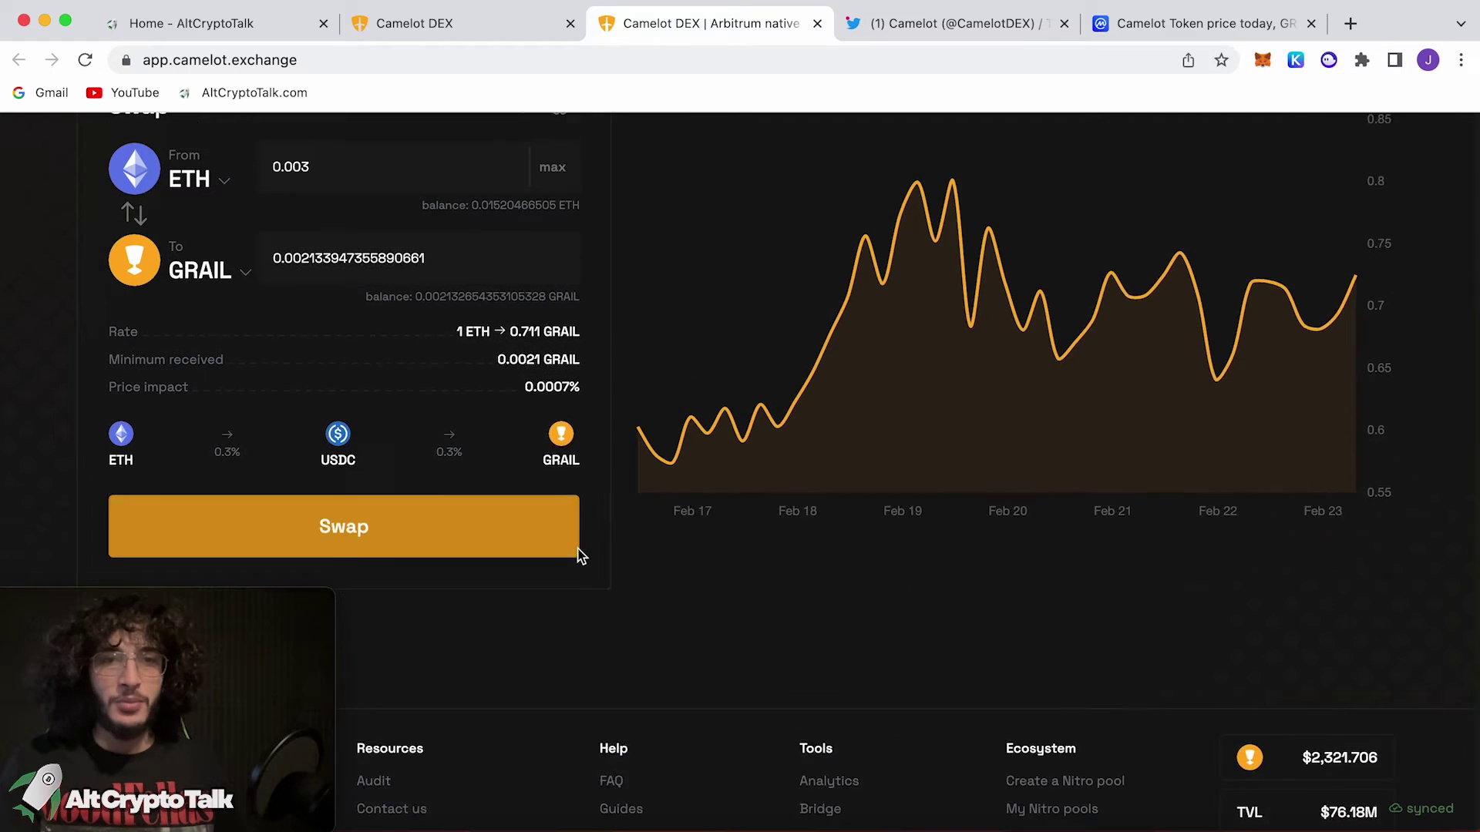
{"action": "scroll", "coordinate": [589, 561], "scroll_direction": "up", "scroll_amount": 4}
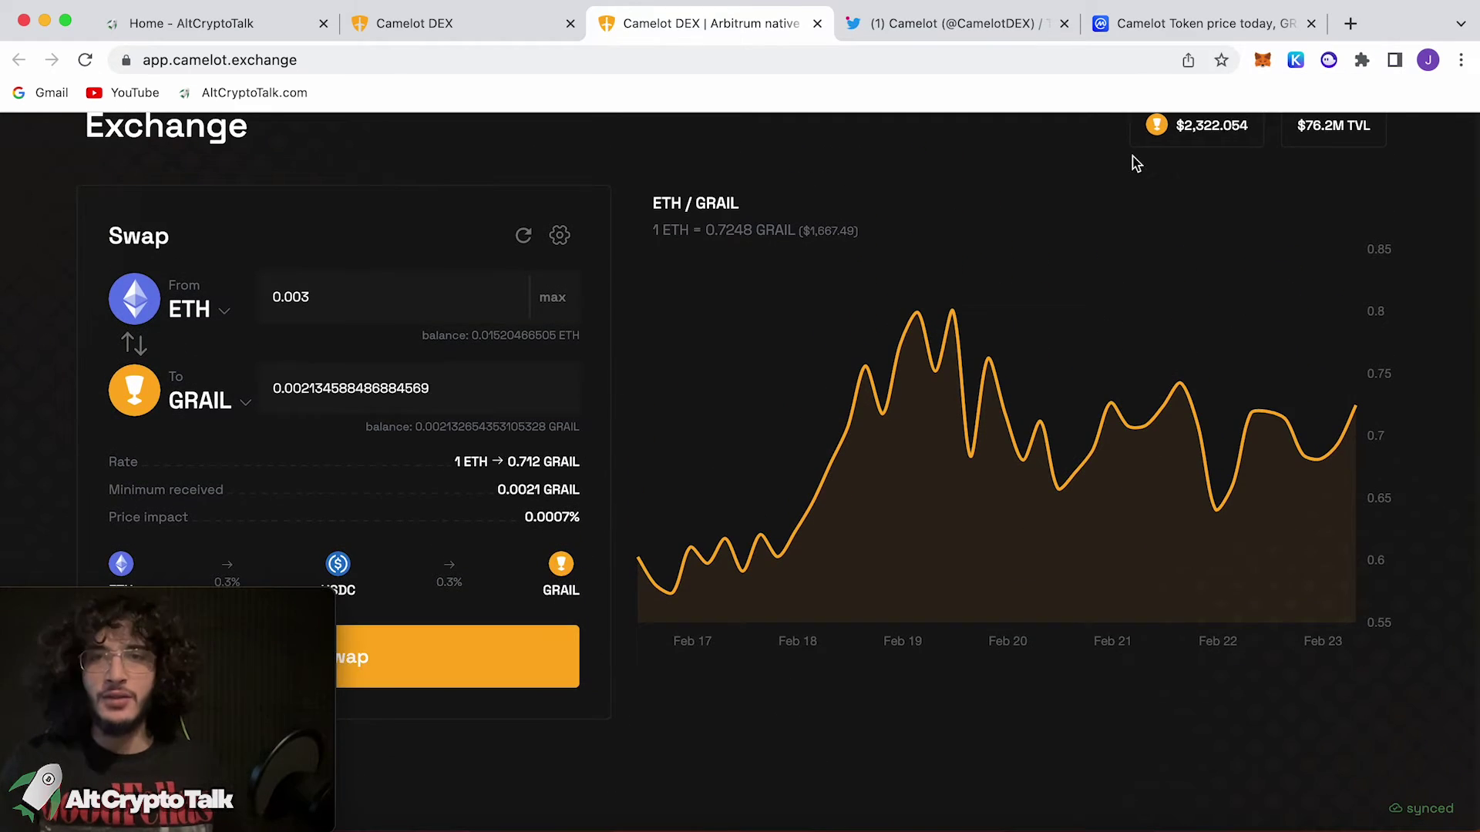
- Import GRAIL into MetaMask as a custom token using its CoinMarketCap Arbitrum contract address
{"action": "left_click", "coordinate": [1192, 23]}
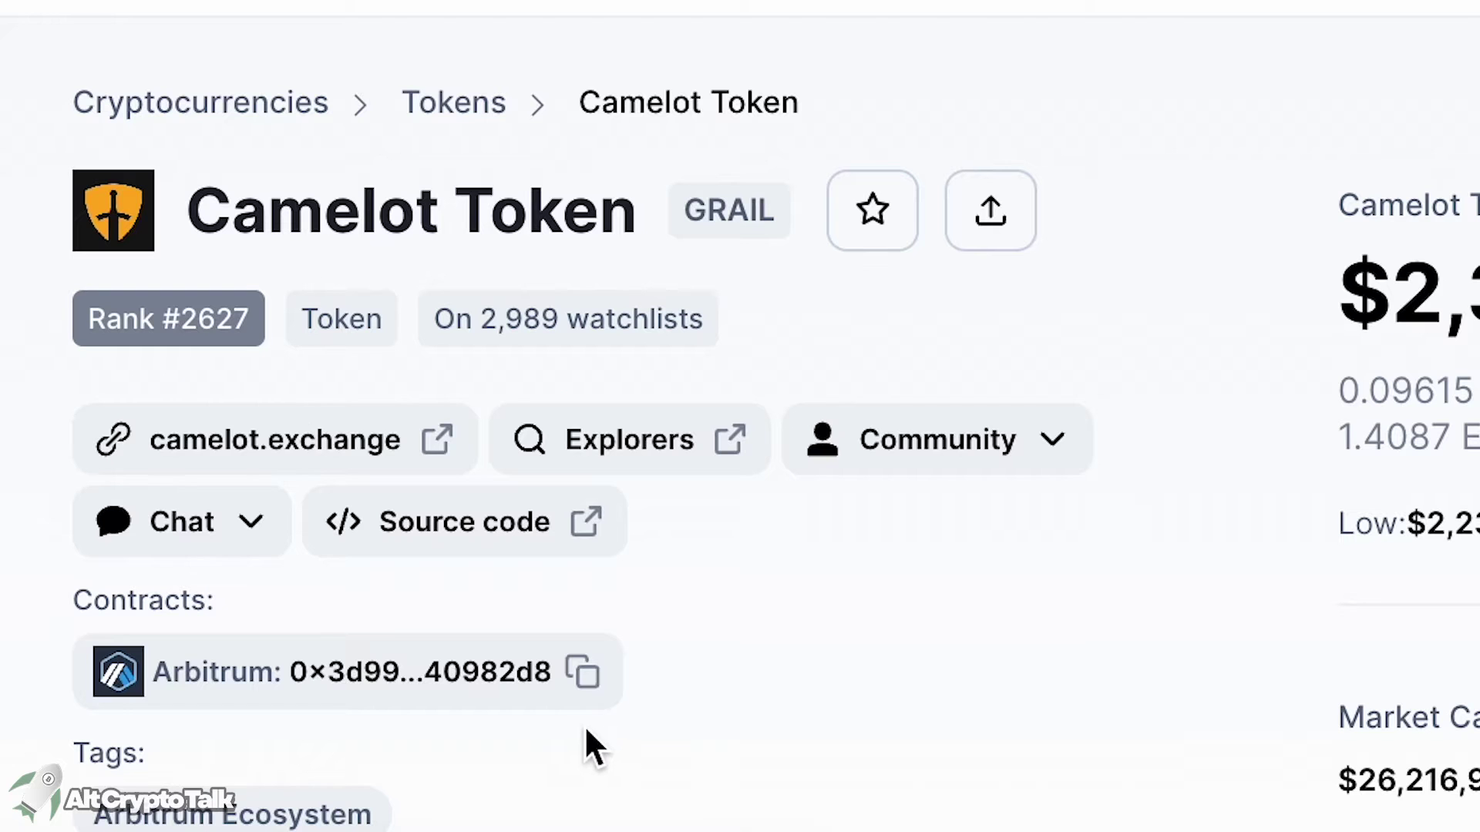
{"action": "left_click", "coordinate": [584, 673]}
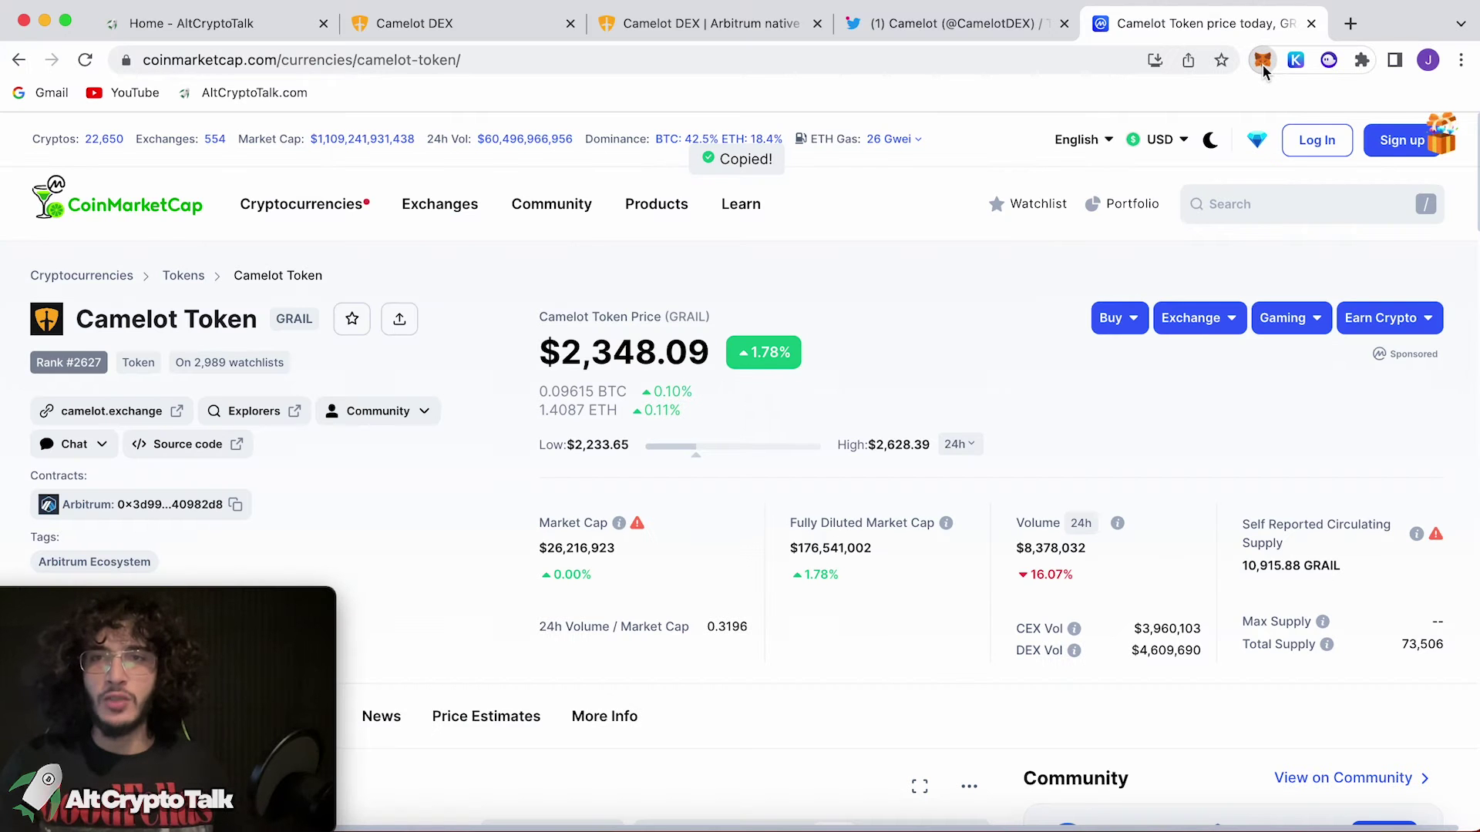
{"action": "left_click", "coordinate": [1264, 65]}
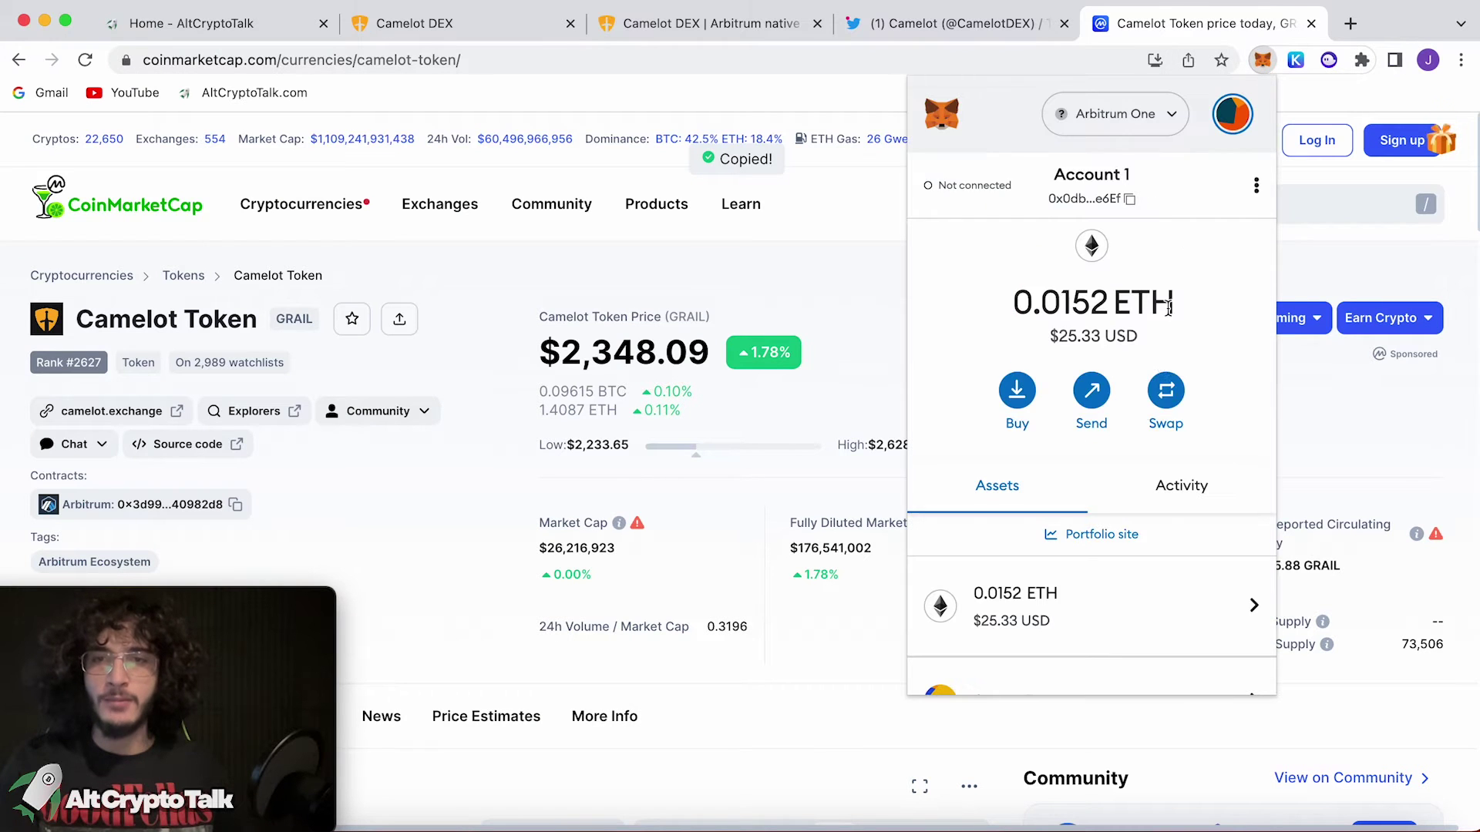
{"action": "scroll", "coordinate": [1111, 405], "scroll_direction": "down", "scroll_amount": 3}
{"action": "scroll", "coordinate": [1110, 406], "scroll_direction": "down", "scroll_amount": 3}
{"action": "left_click", "coordinate": [1091, 633]}
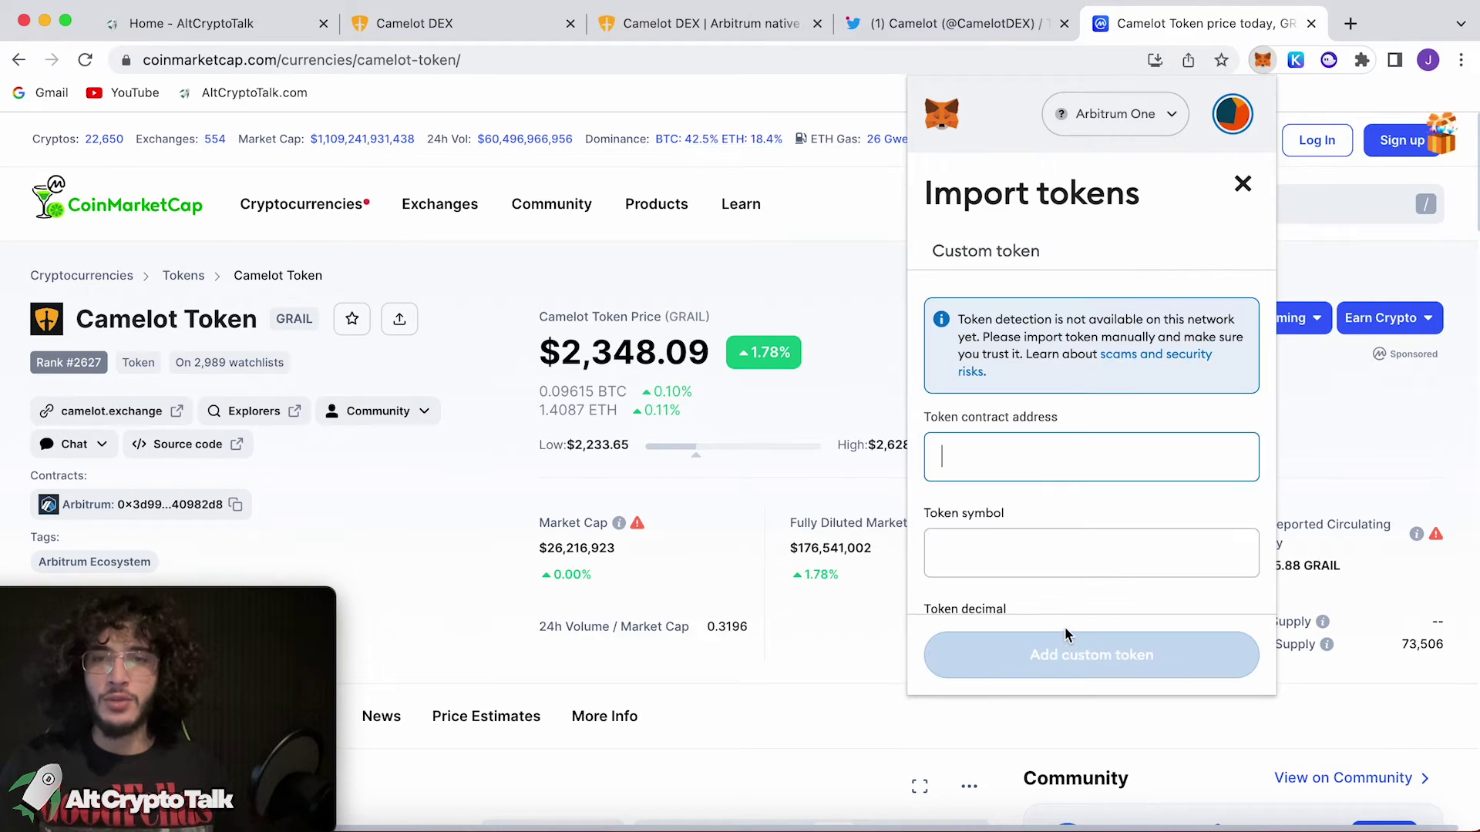
{"action": "key", "text": "super+v"}
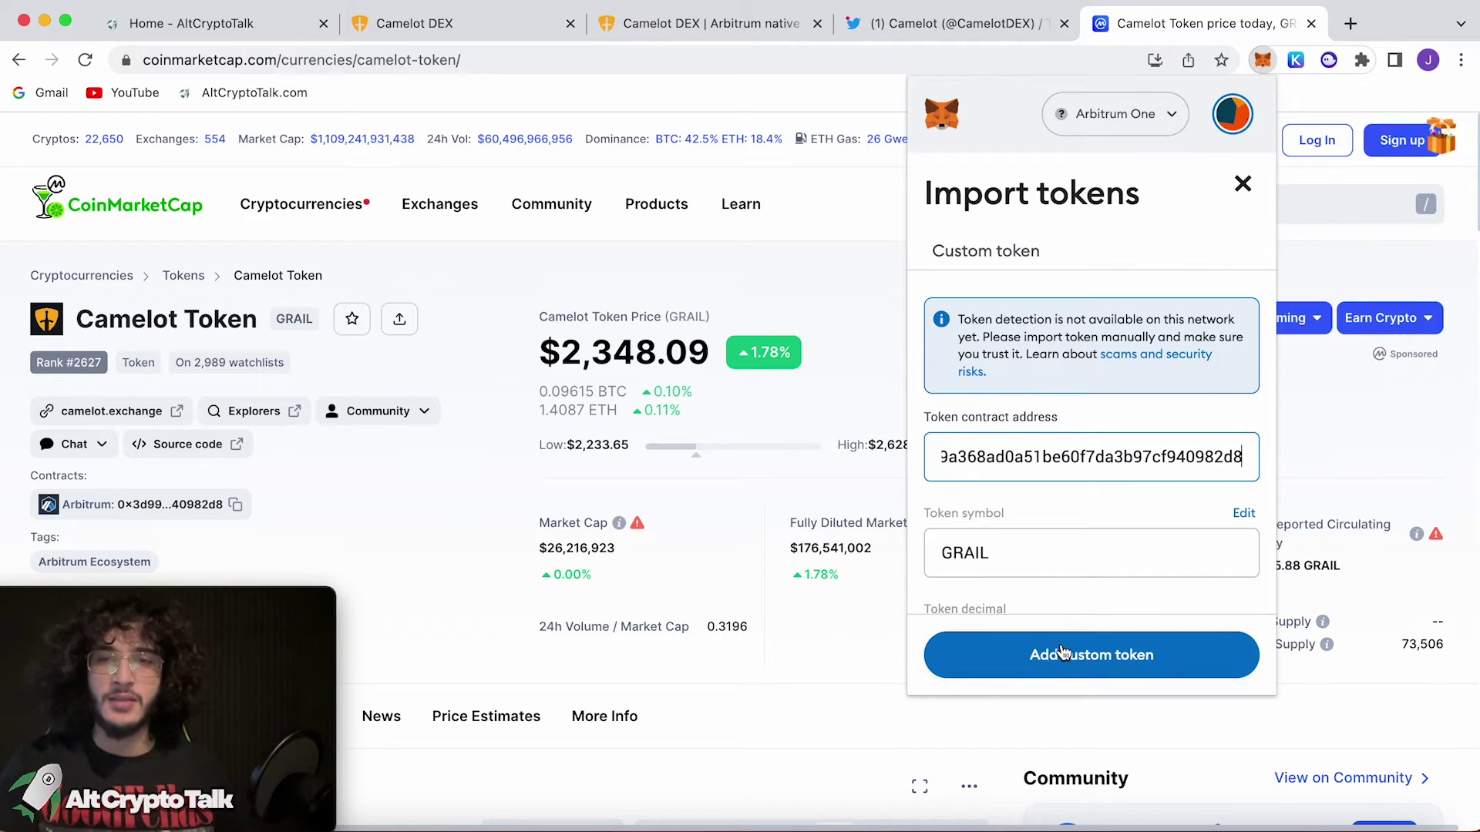
{"action": "left_click", "coordinate": [1064, 654]}
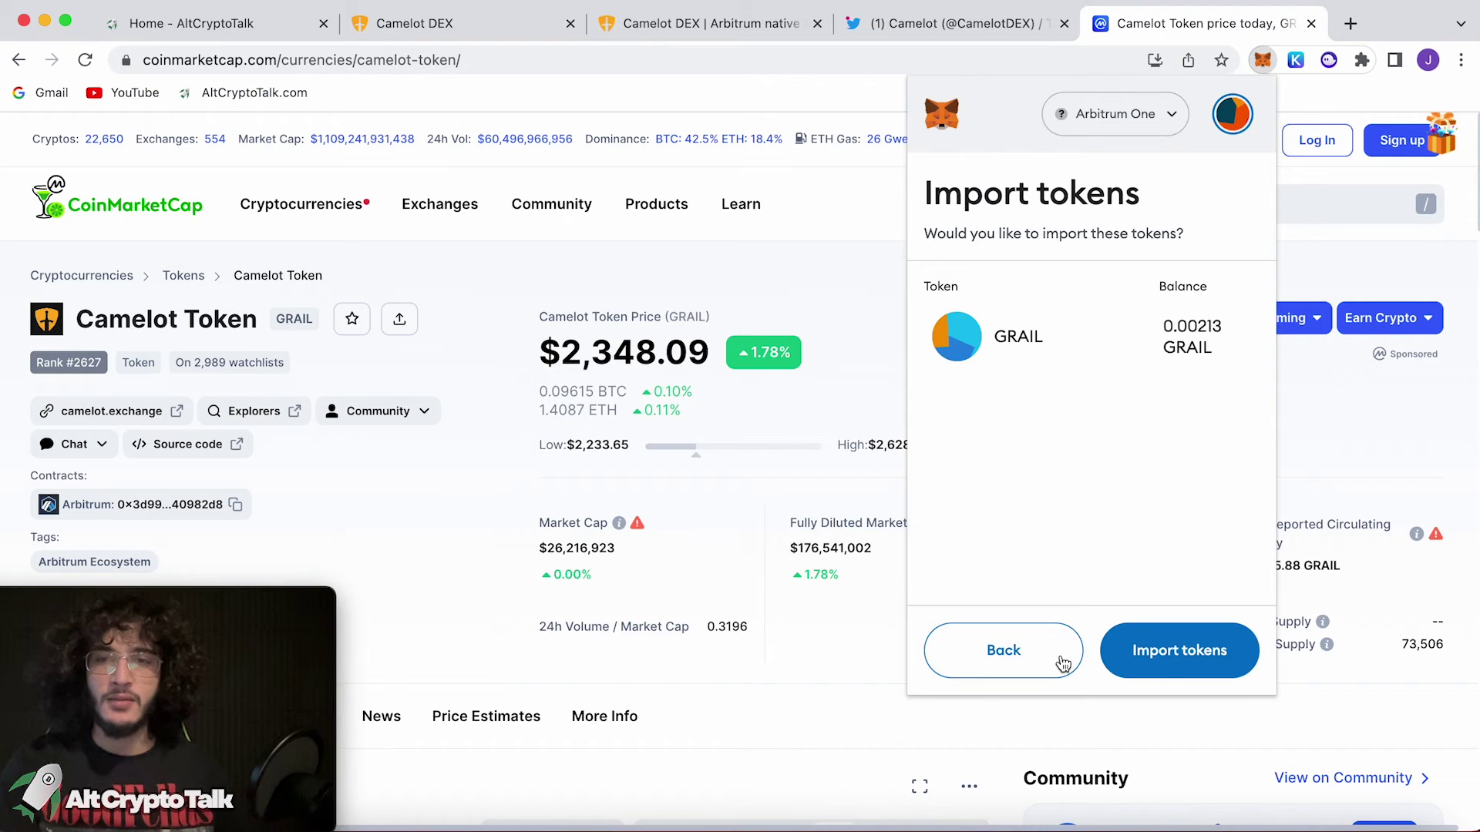
{"action": "left_click", "coordinate": [1179, 651]}
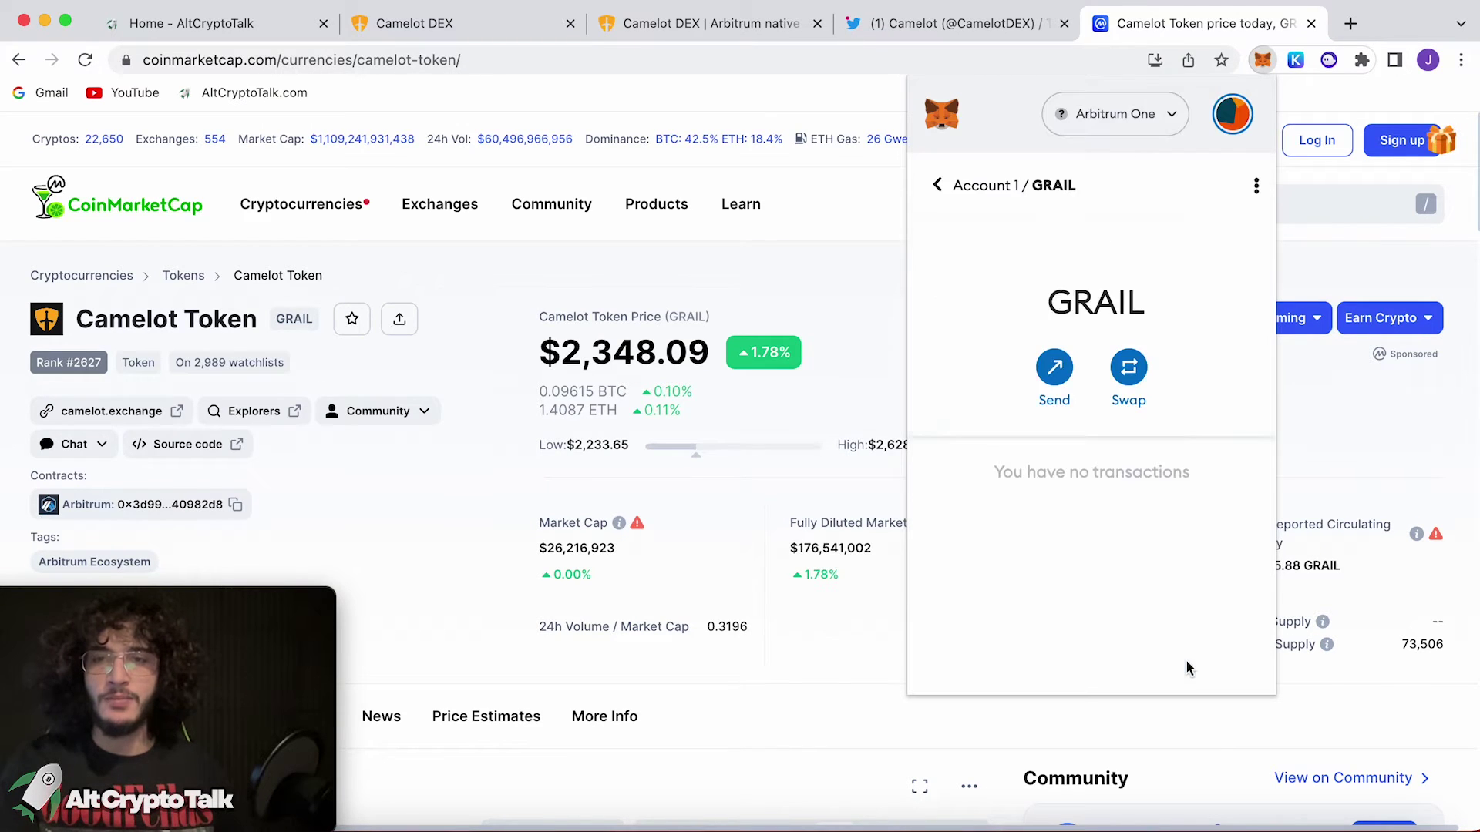
{"action": "left_click", "coordinate": [938, 185]}
{"action": "left_click", "coordinate": [647, 24]}
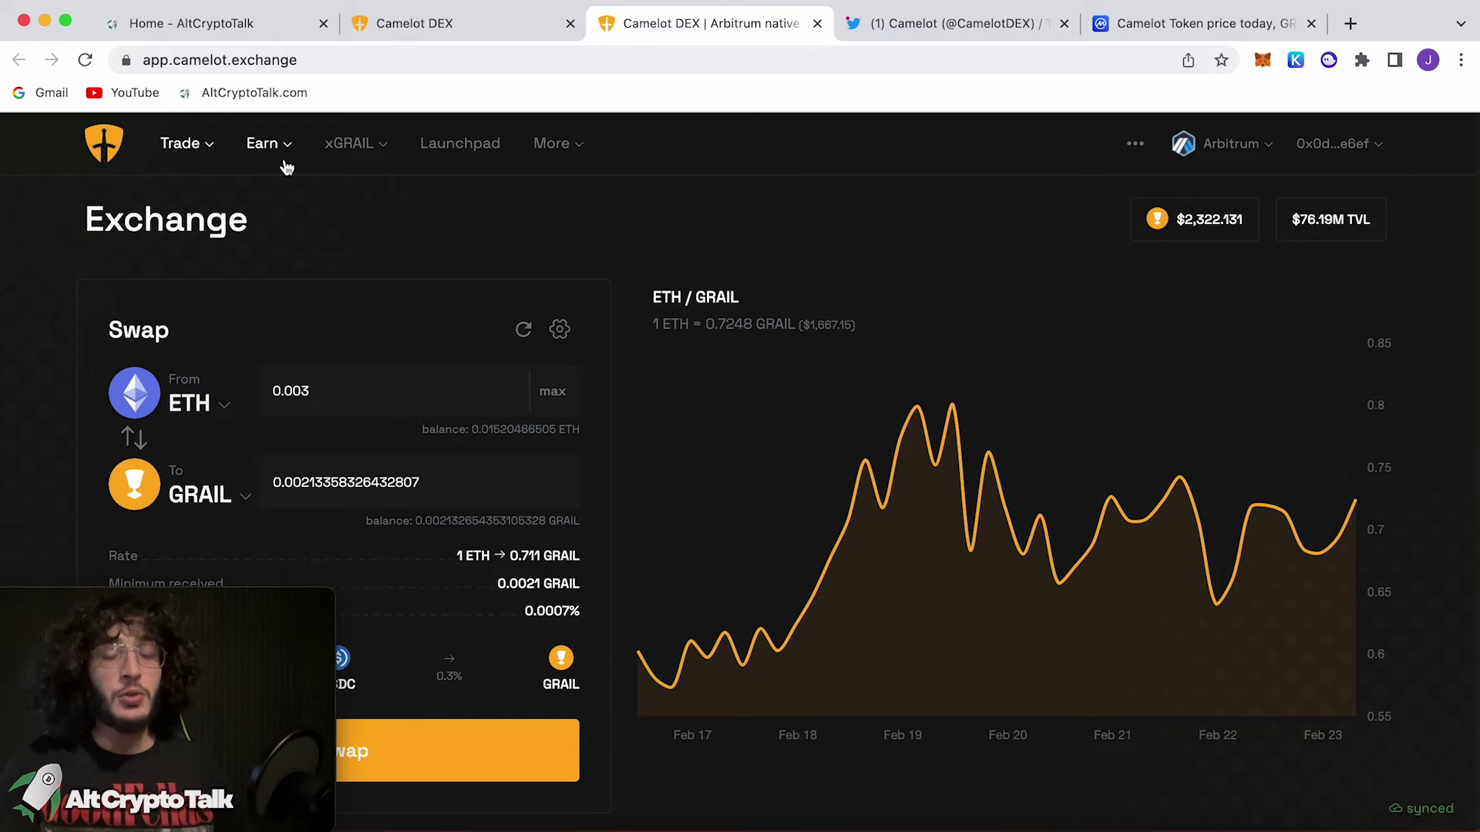
{"action": "mouse_move", "coordinate": [269, 143]}
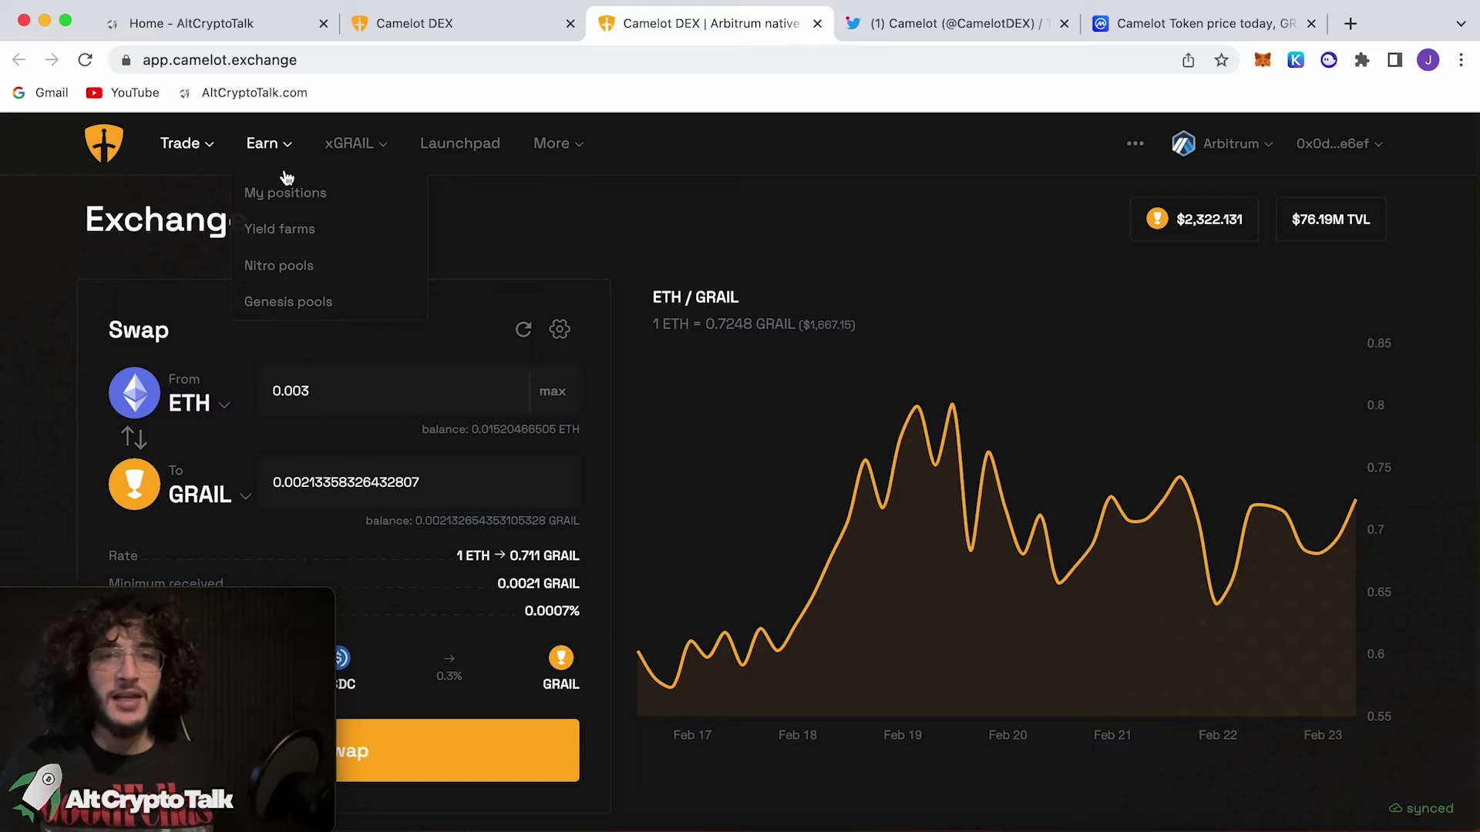
- Start a new GRAIL staking position and approve GRAIL spending
{"action": "left_click", "coordinate": [285, 192]}
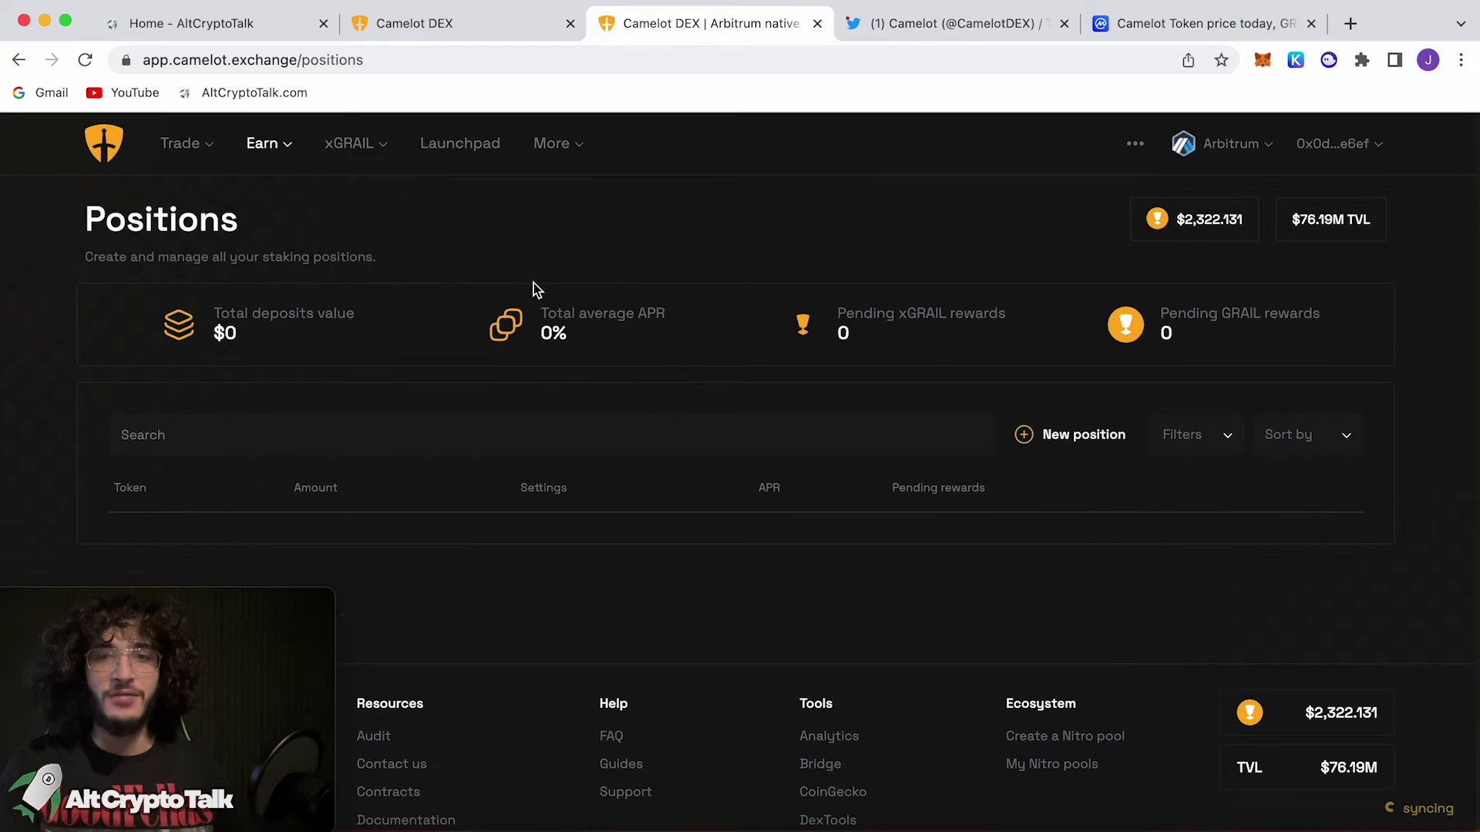
{"action": "left_click", "coordinate": [1053, 437]}
{"action": "left_click", "coordinate": [741, 439]}
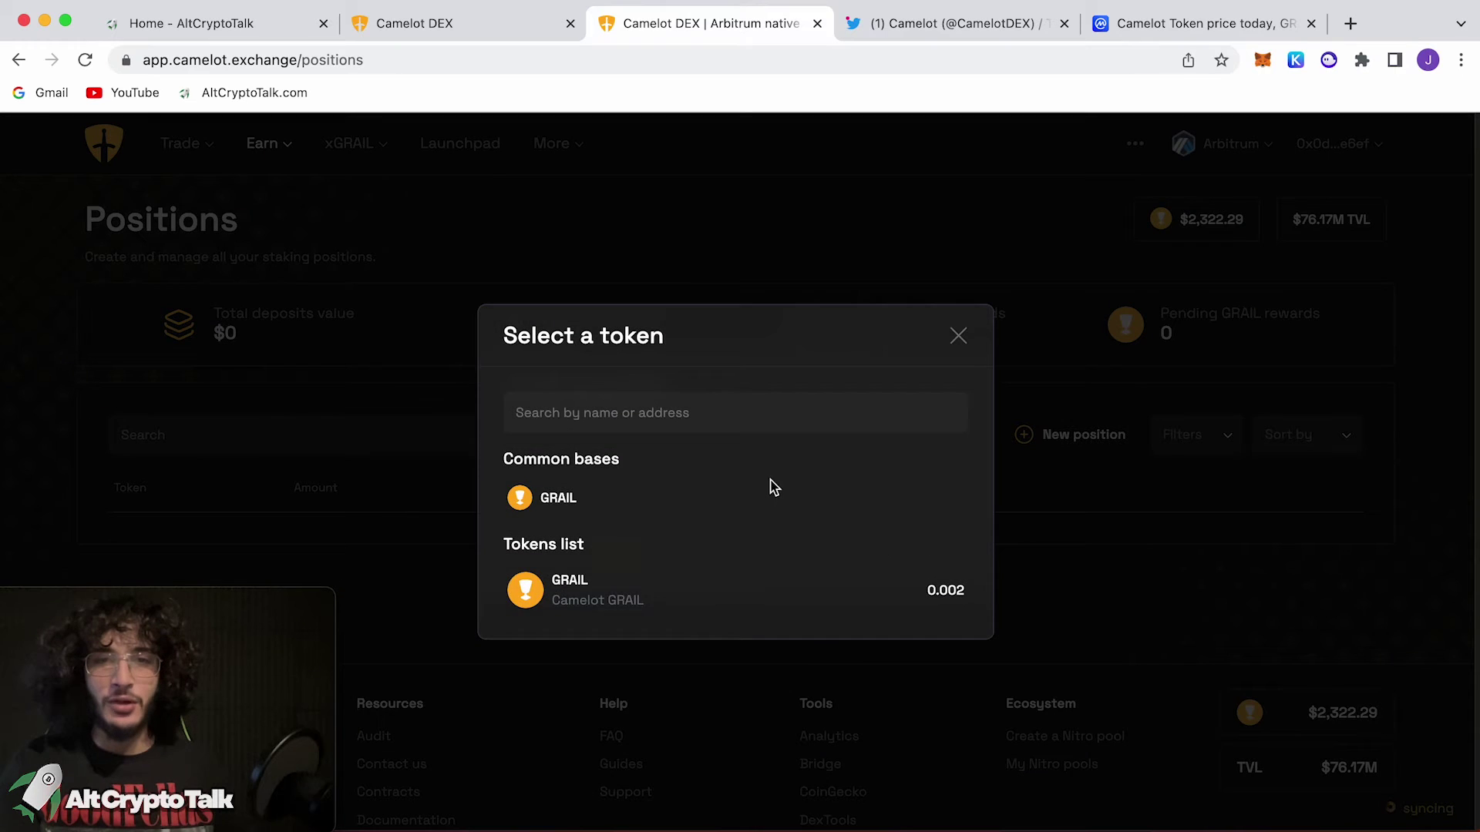
{"action": "left_click", "coordinate": [625, 585]}
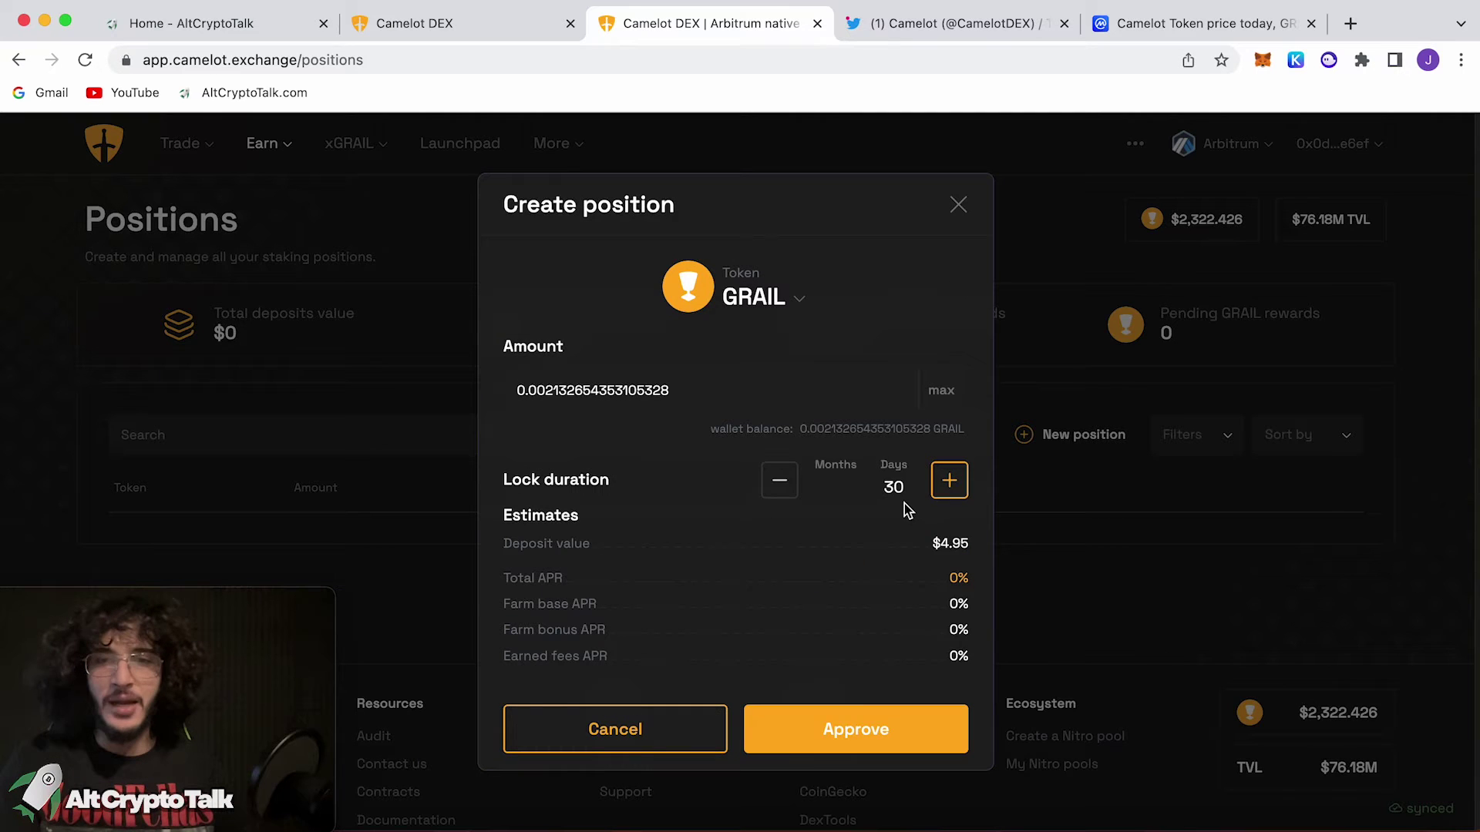
{"action": "left_click", "coordinate": [852, 730]}
{"action": "left_click", "coordinate": [1376, 605]}
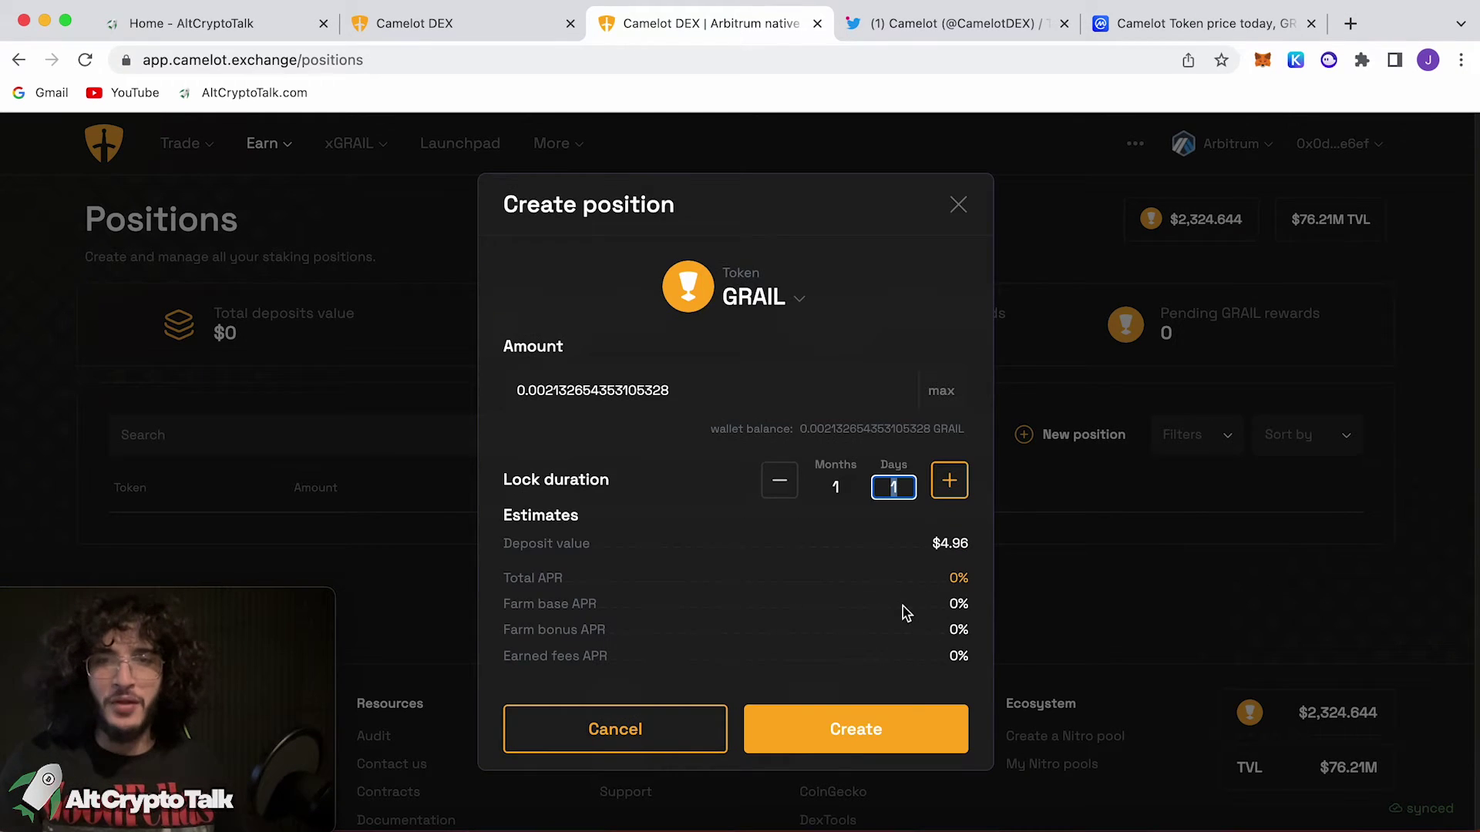
- Create the 0.002 GRAIL position locked 31 days, then dismiss the boost dialog
{"action": "left_click", "coordinate": [907, 739]}
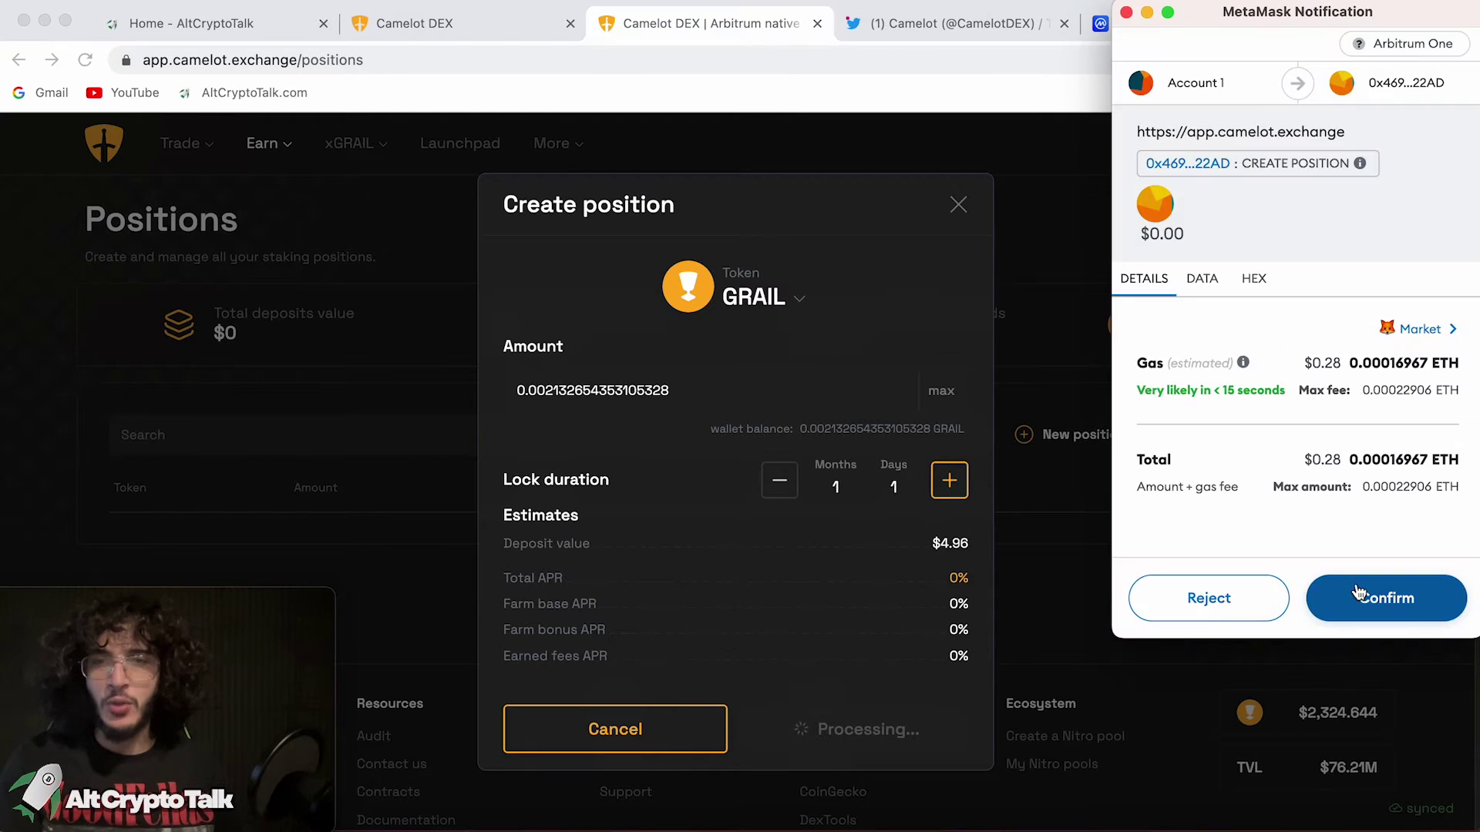
{"action": "left_click", "coordinate": [1387, 598]}
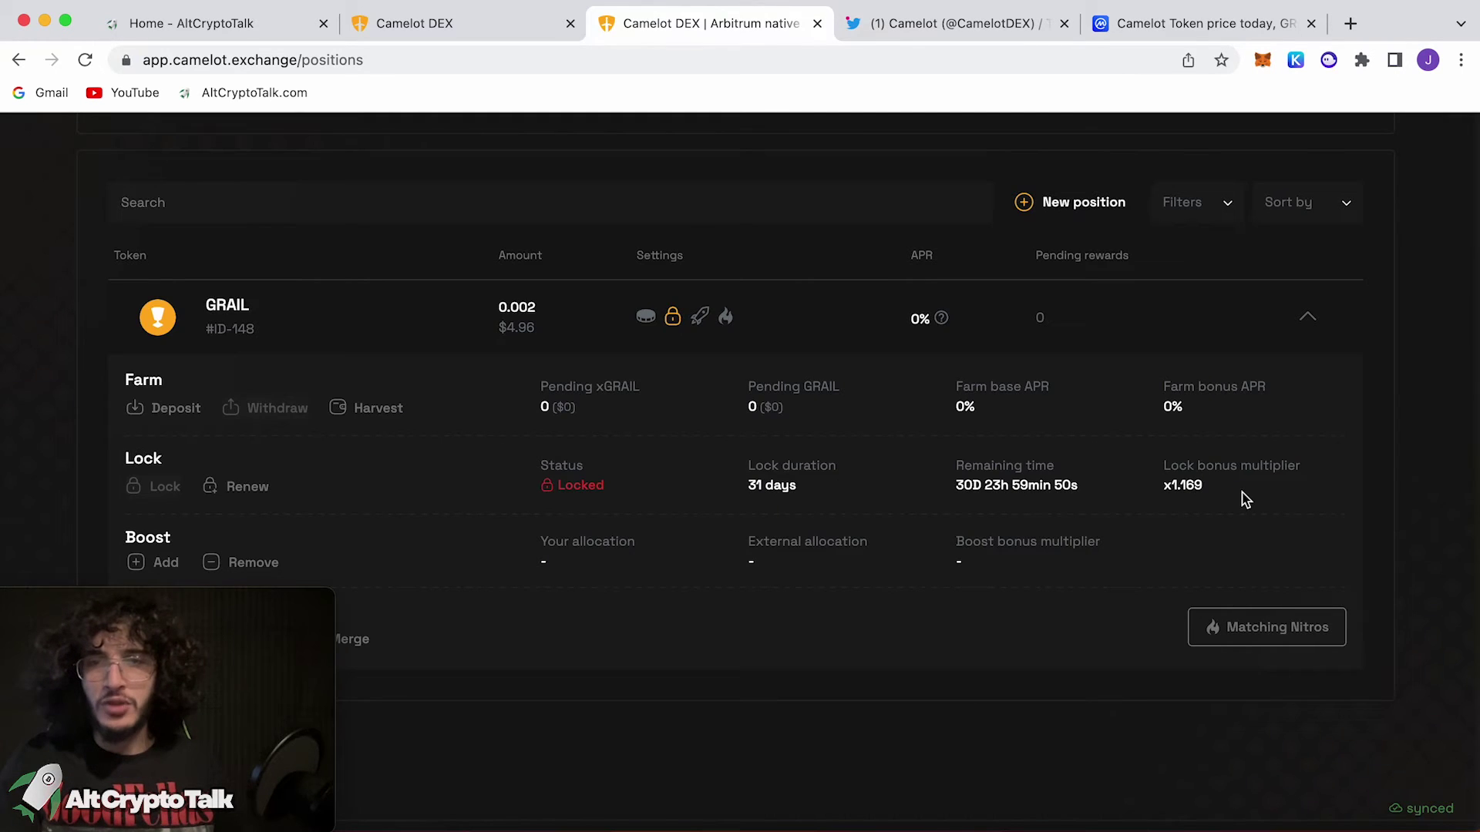
{"action": "scroll", "coordinate": [1209, 504], "scroll_direction": "down", "scroll_amount": 1}
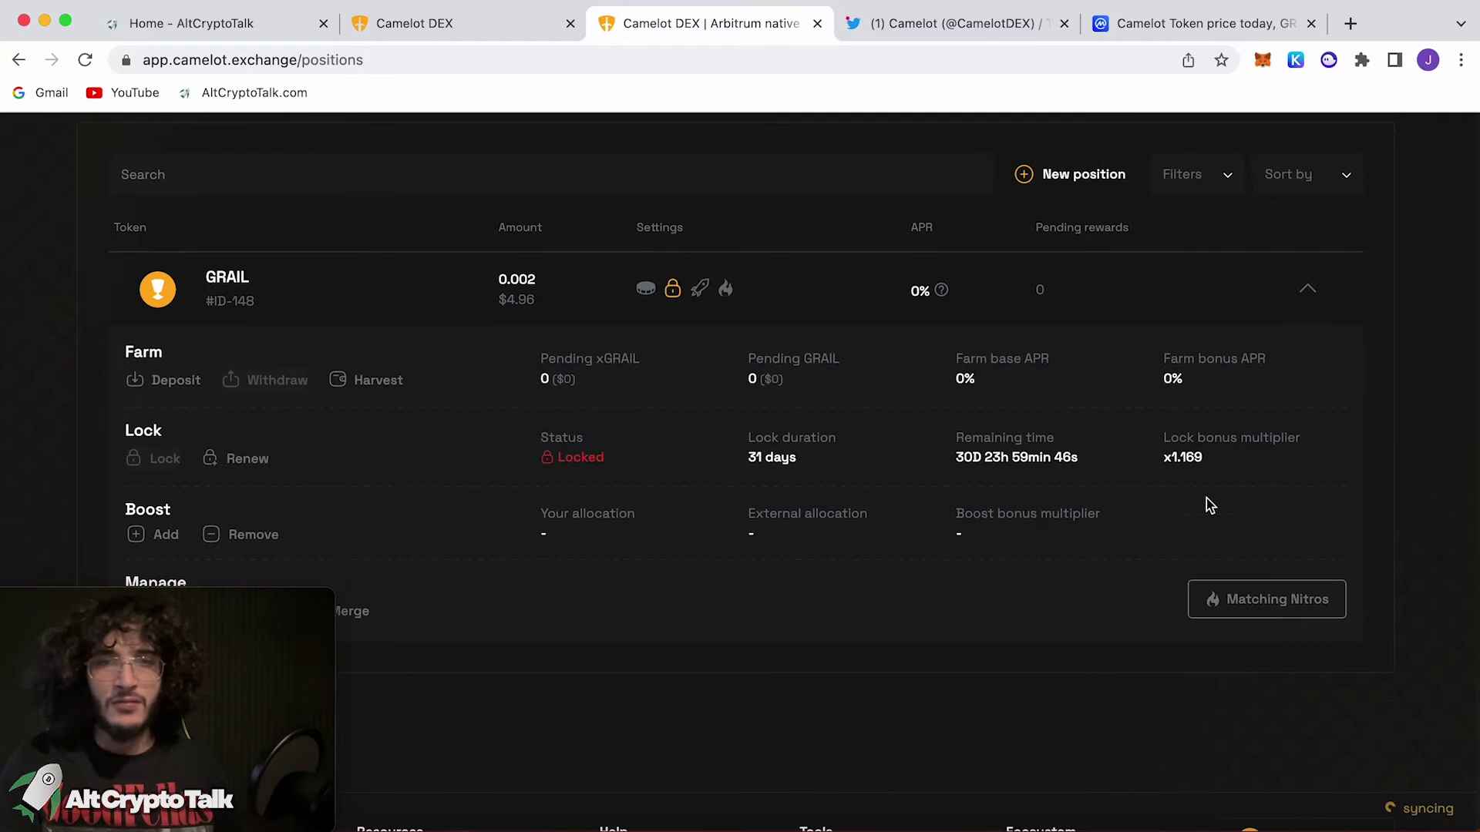
{"action": "left_click", "coordinate": [166, 535]}
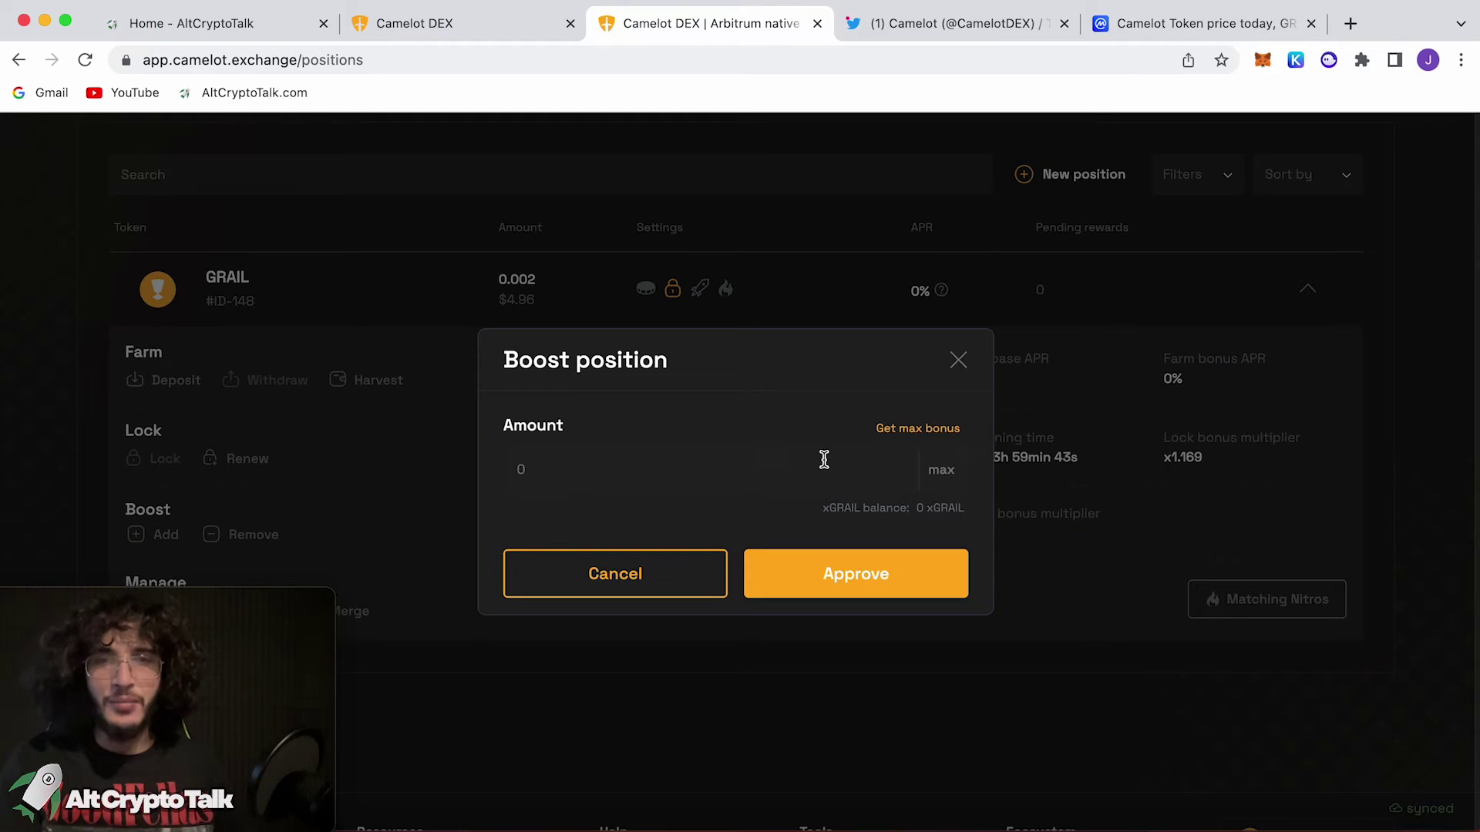
{"action": "left_click", "coordinate": [957, 365]}
{"action": "scroll", "coordinate": [810, 348], "scroll_direction": "up", "scroll_amount": 5}
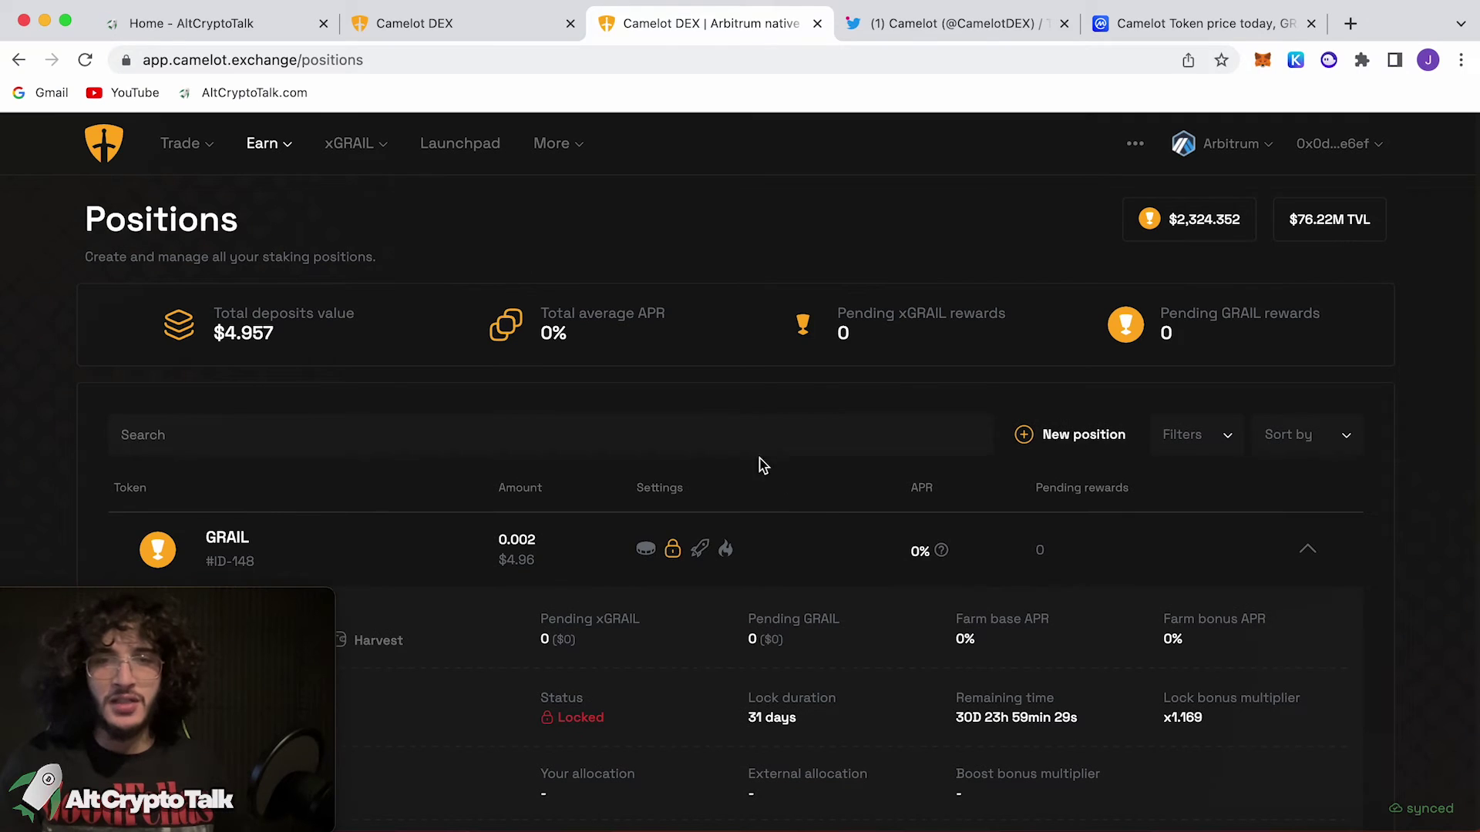
- Open Earn > Yield farms, view the ETH-USDC farm, and return to the farms list
{"action": "left_click", "coordinate": [269, 143]}
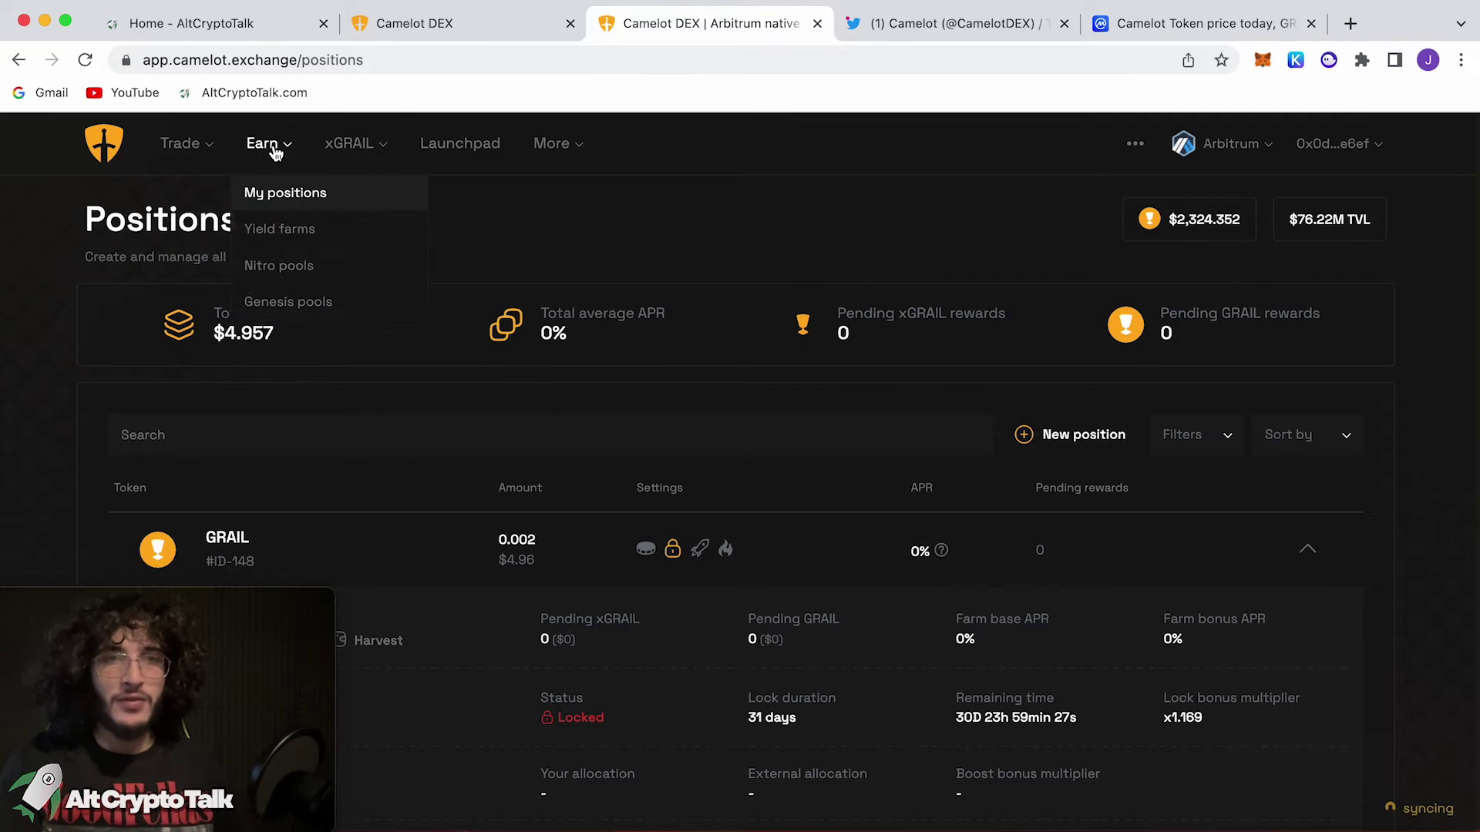
{"action": "left_click", "coordinate": [291, 231]}
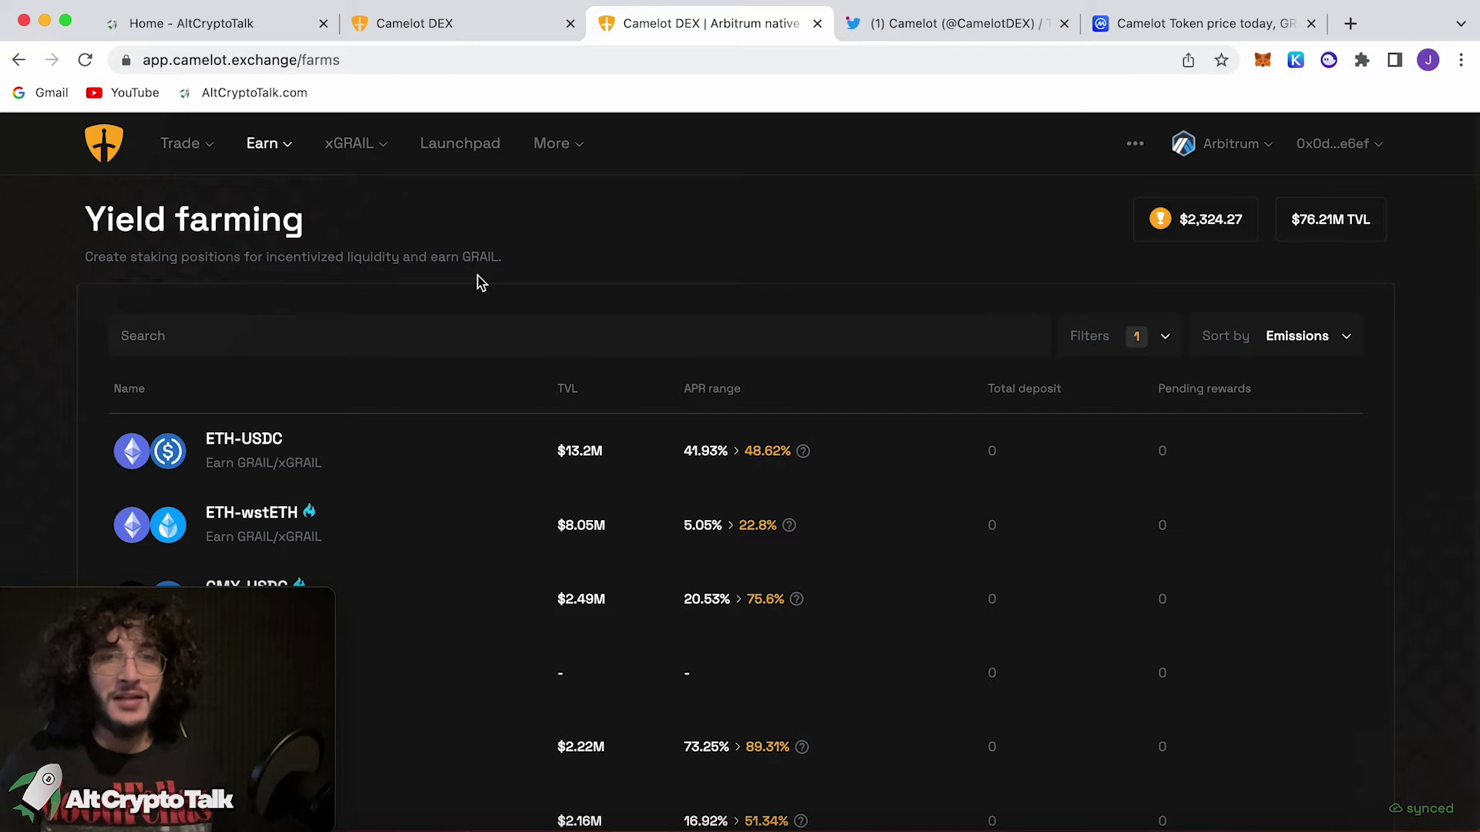
{"action": "left_click", "coordinate": [500, 462]}
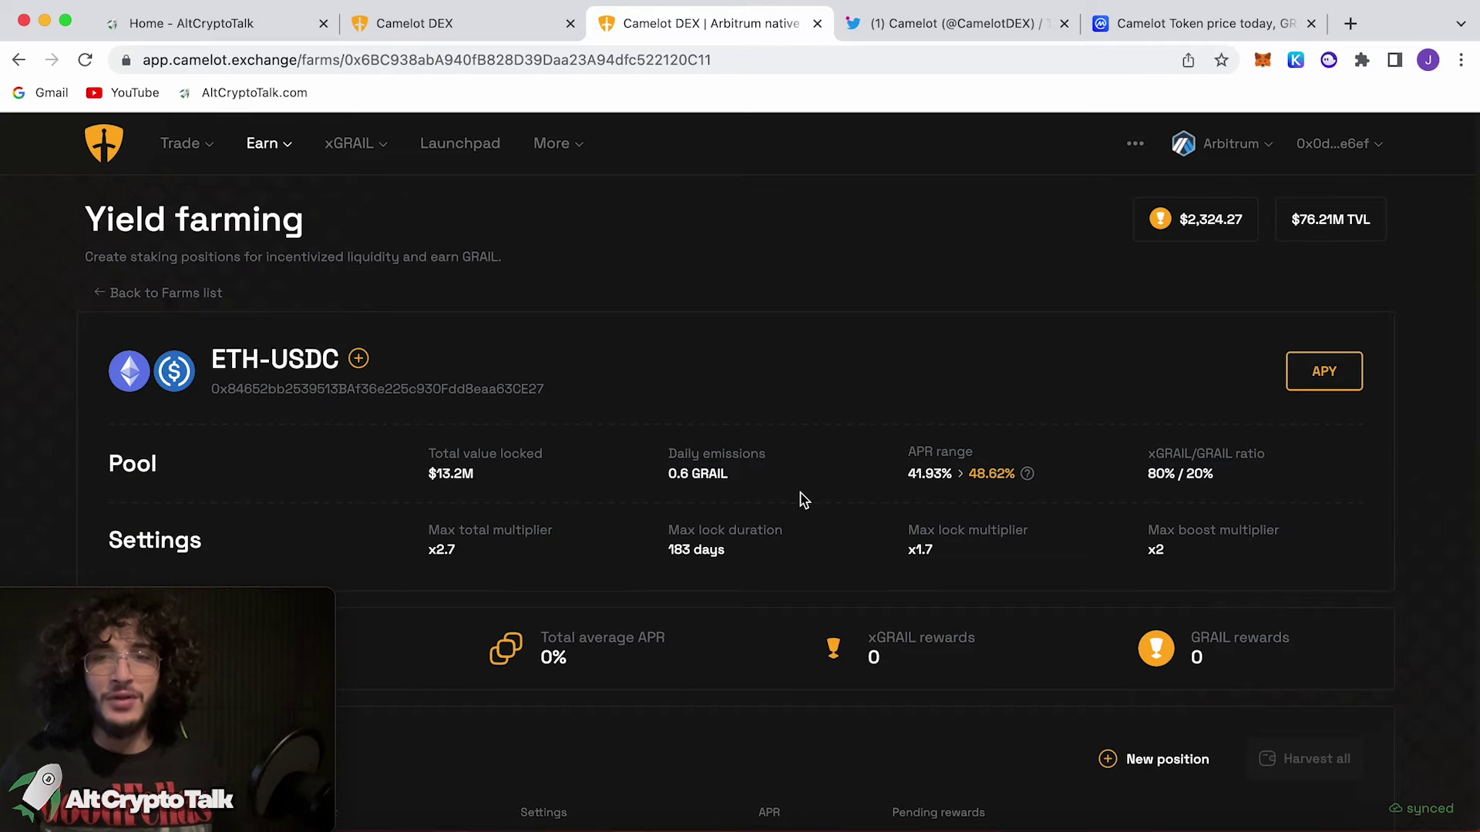
{"action": "scroll", "coordinate": [802, 500], "scroll_direction": "down", "scroll_amount": 2}
{"action": "scroll", "coordinate": [578, 405], "scroll_direction": "up", "scroll_amount": 2}
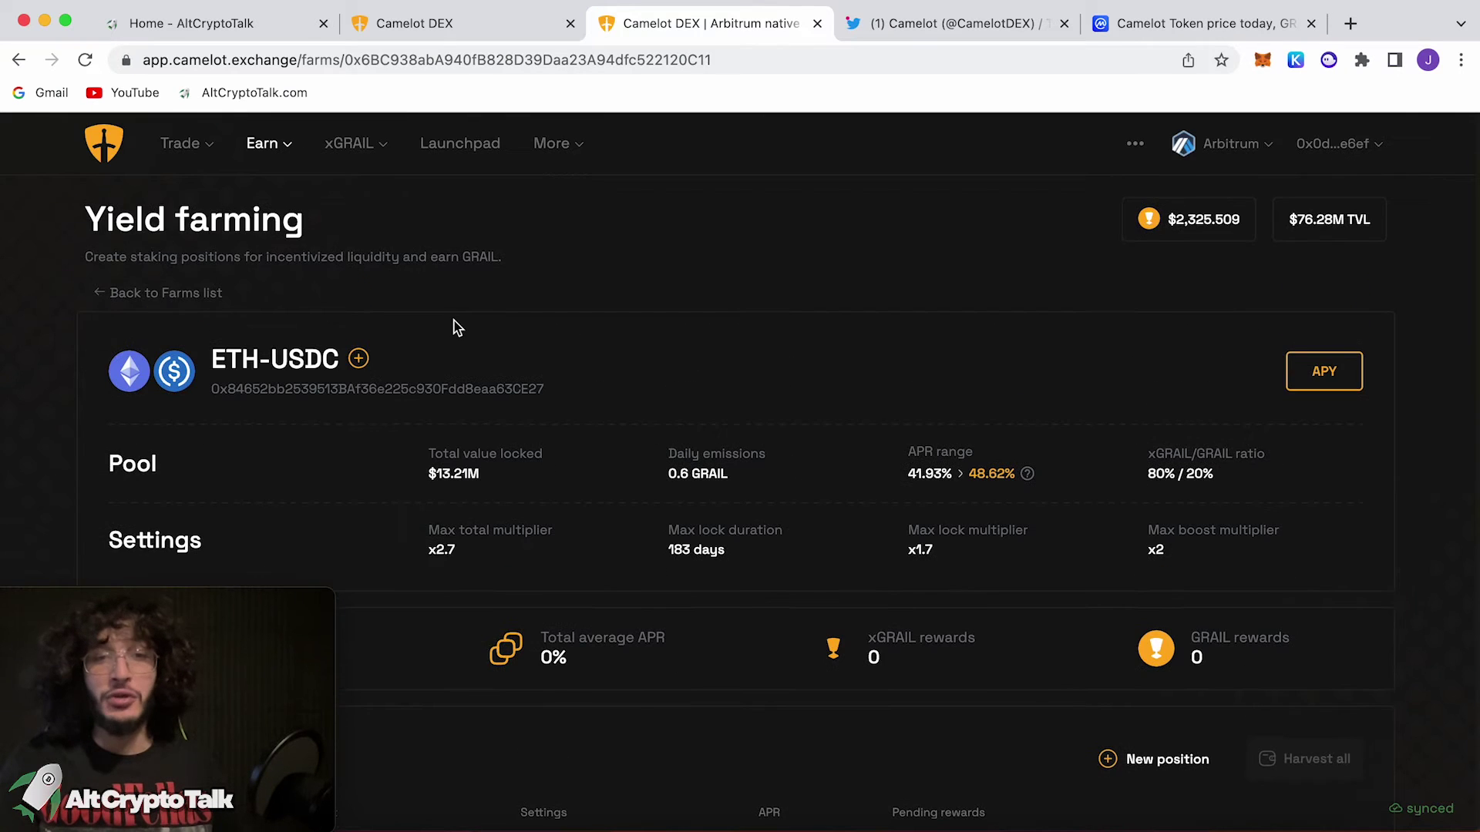
{"action": "left_click", "coordinate": [208, 293]}
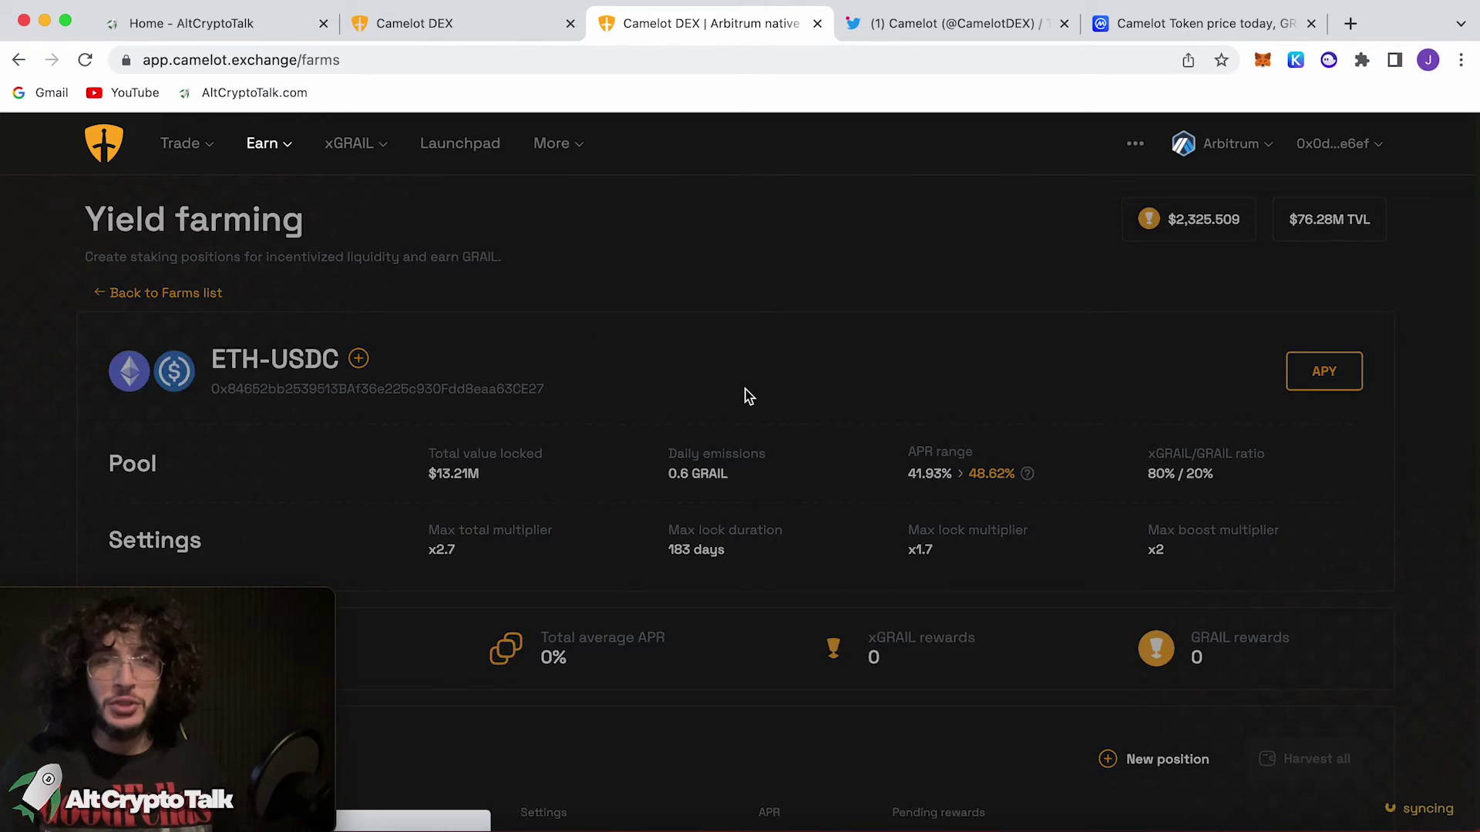
{"action": "scroll", "coordinate": [746, 390], "scroll_direction": "down", "scroll_amount": 2}
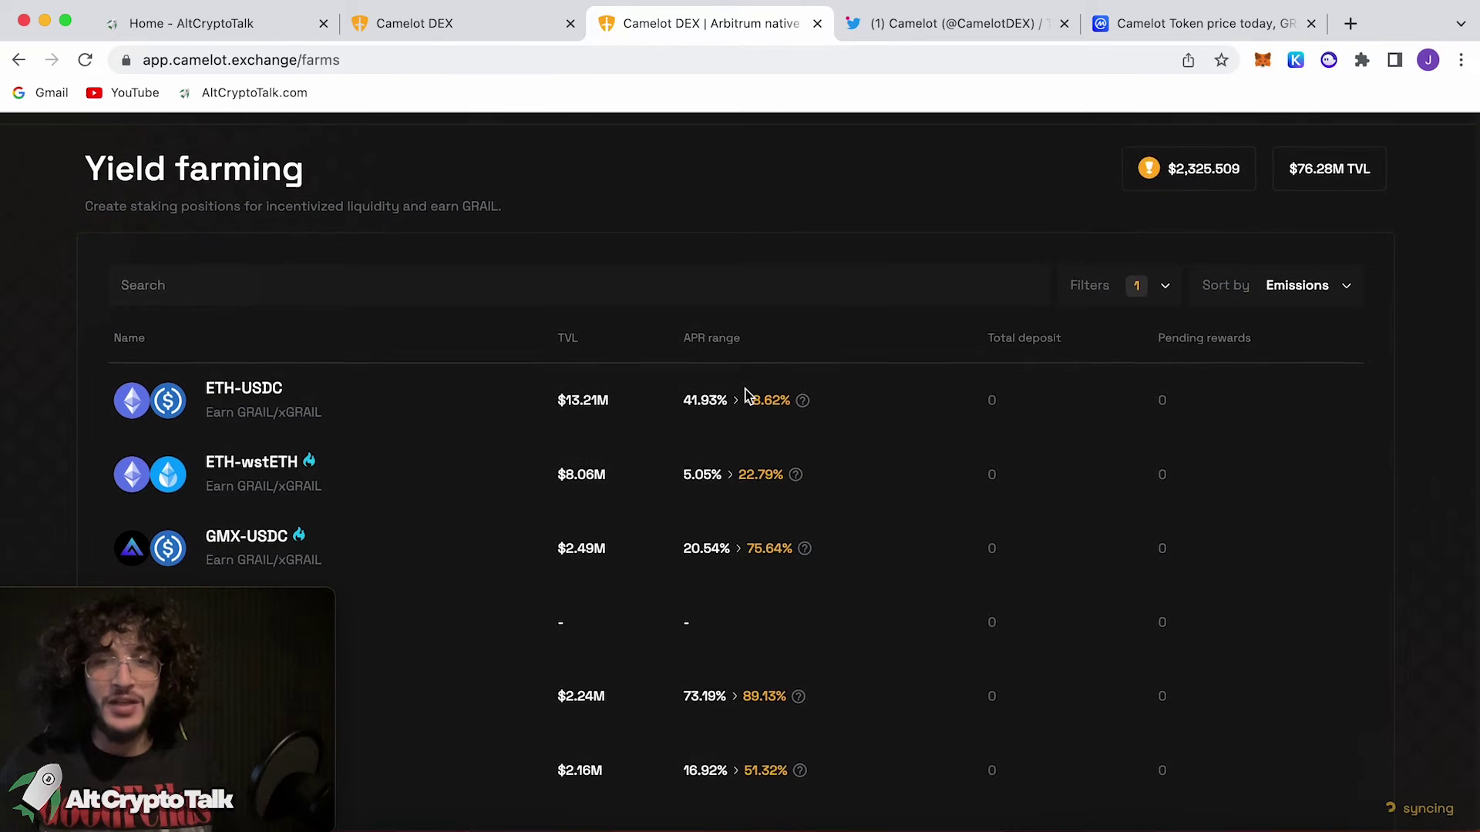
{"action": "scroll", "coordinate": [746, 390], "scroll_direction": "down", "scroll_amount": 3}
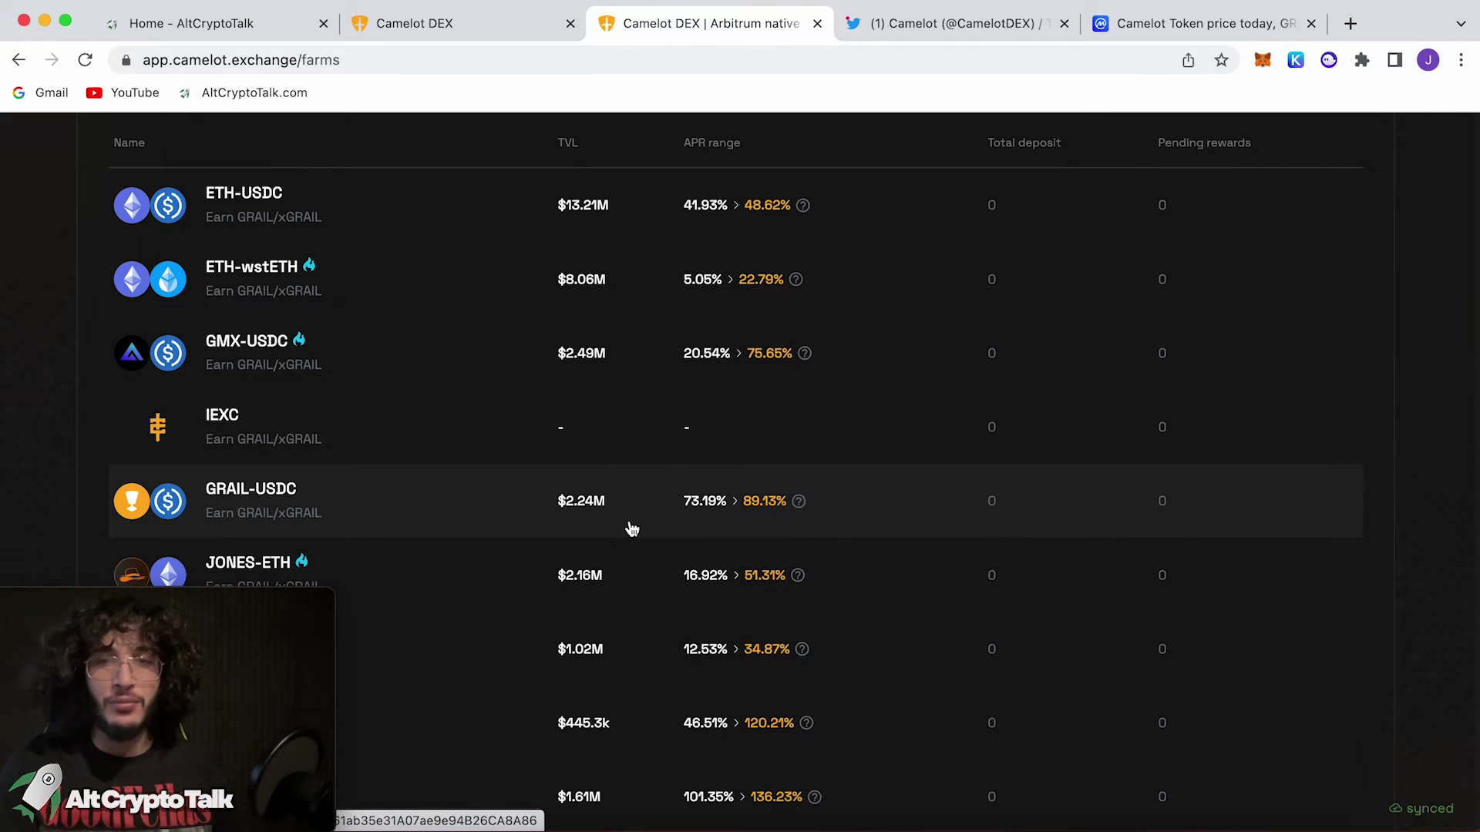
{"action": "scroll", "coordinate": [667, 521], "scroll_direction": "down", "scroll_amount": 3}
{"action": "scroll", "coordinate": [668, 522], "scroll_direction": "down", "scroll_amount": 1}
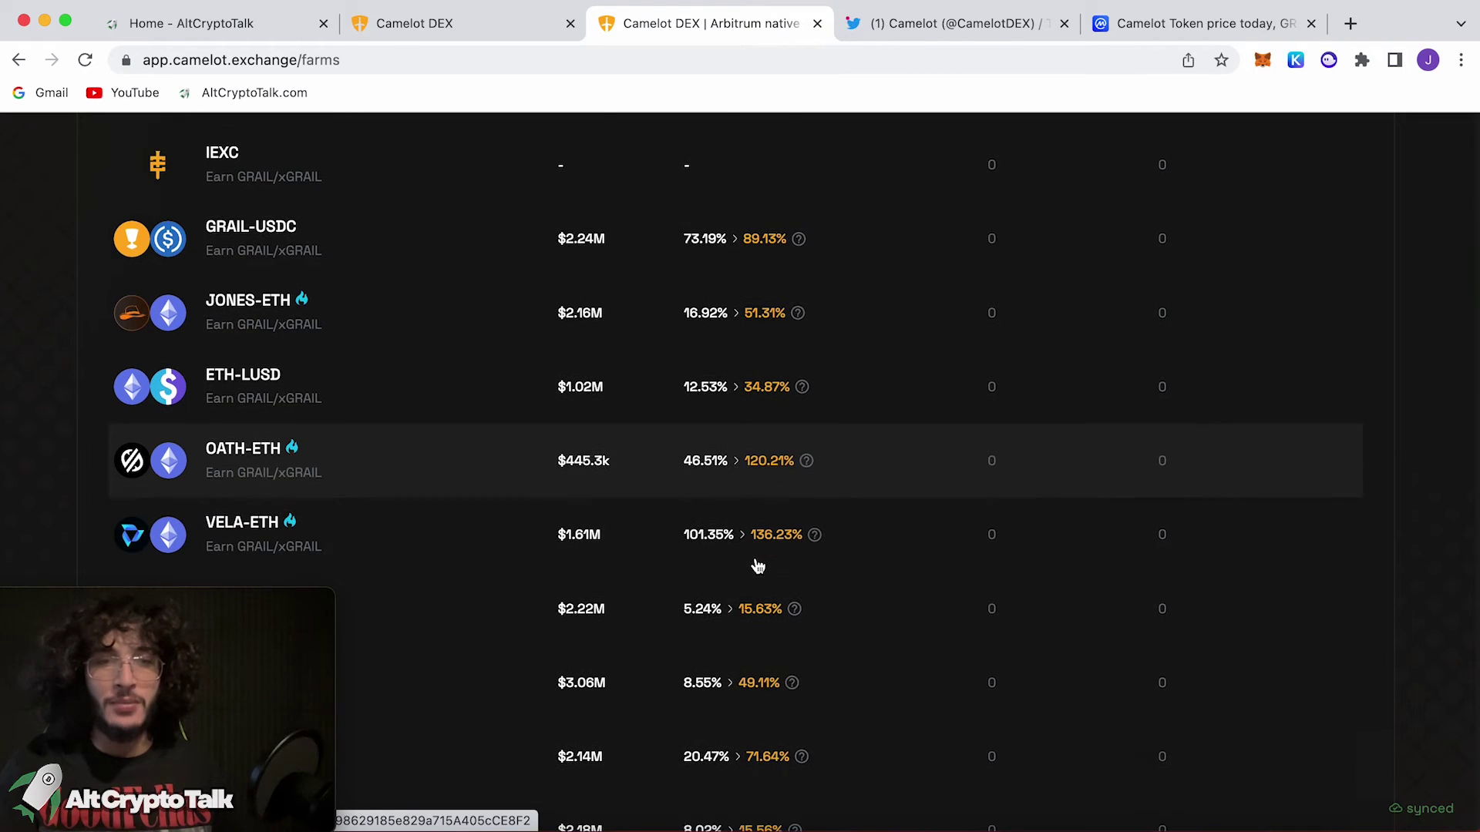
{"action": "scroll", "coordinate": [758, 565], "scroll_direction": "down", "scroll_amount": 2}
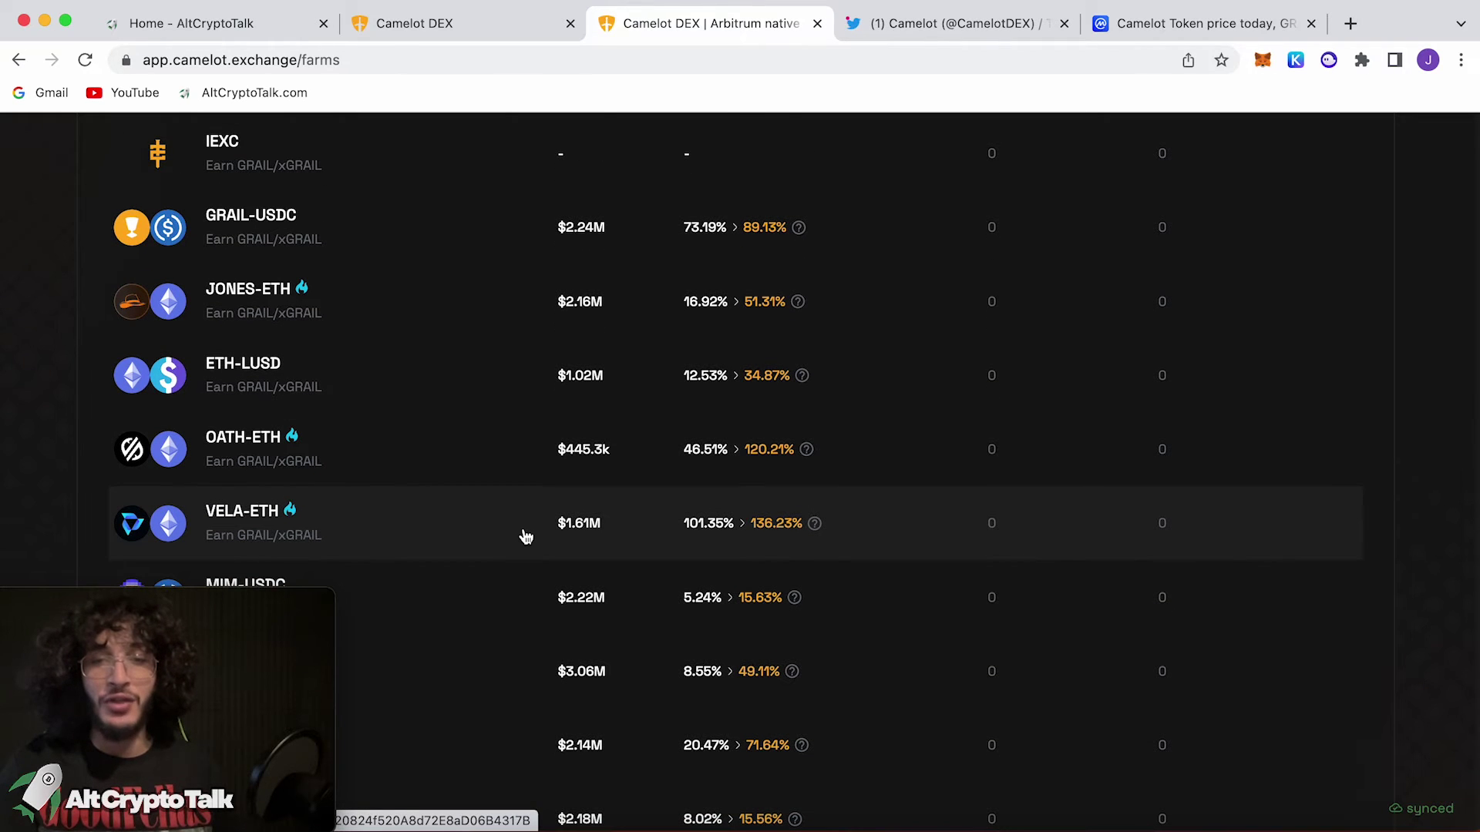
{"action": "scroll", "coordinate": [525, 536], "scroll_direction": "up", "scroll_amount": 8}
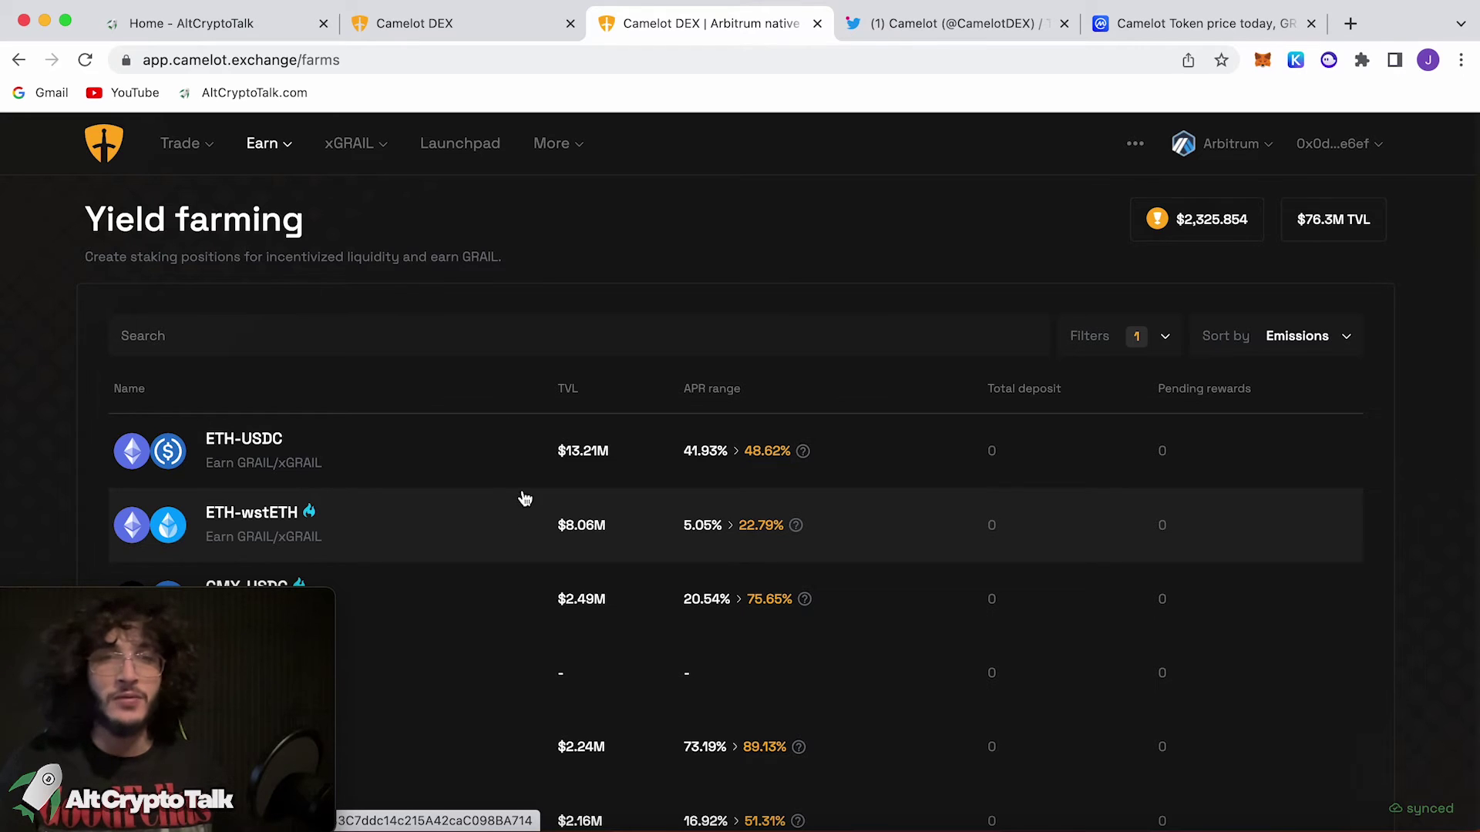
- Preview an ETH-USDC new position dialog, close it, and open the Nitro pools list
{"action": "left_click", "coordinate": [665, 463]}
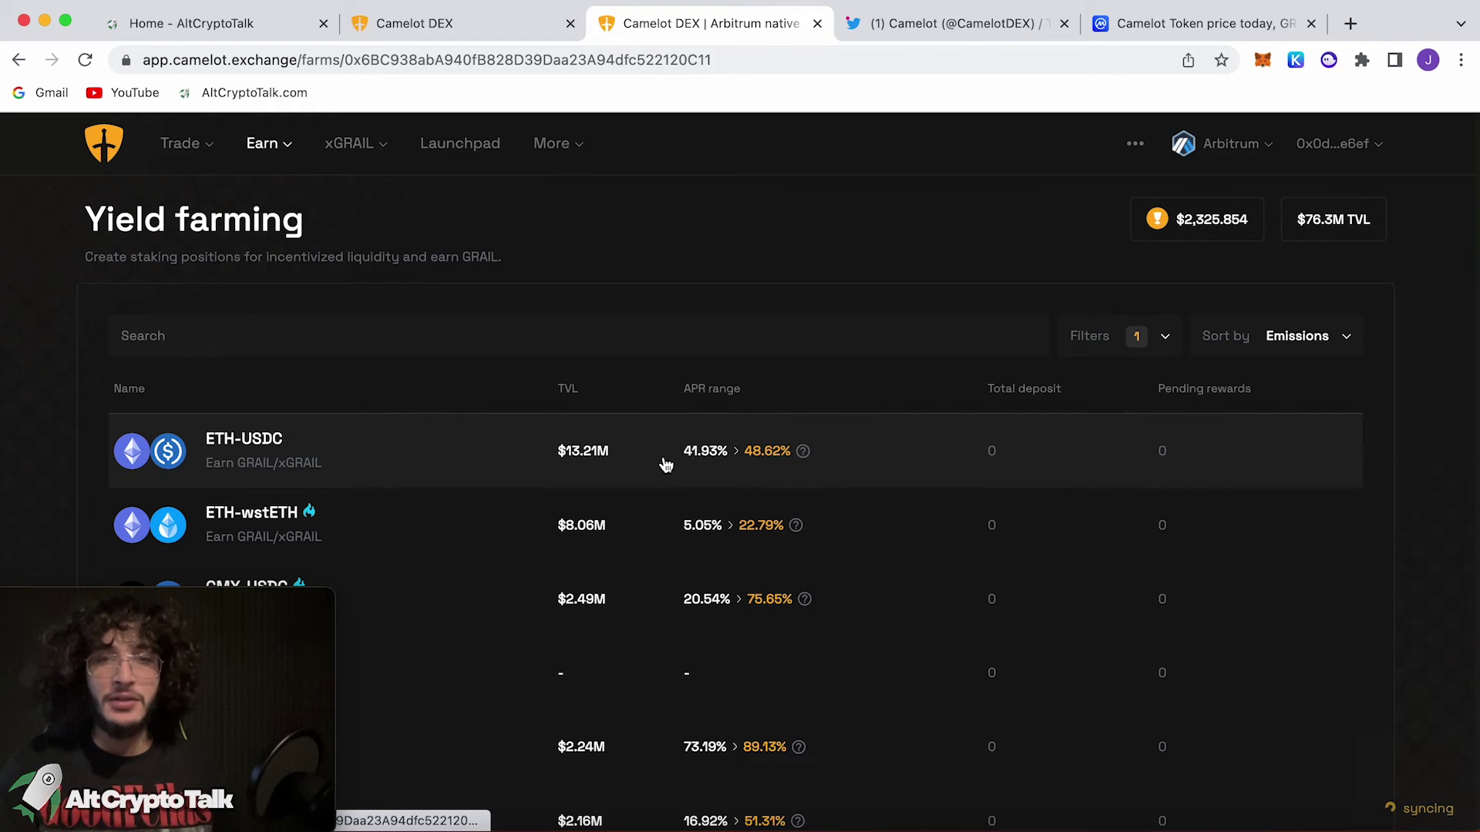
{"action": "scroll", "coordinate": [690, 462], "scroll_direction": "down", "scroll_amount": 2}
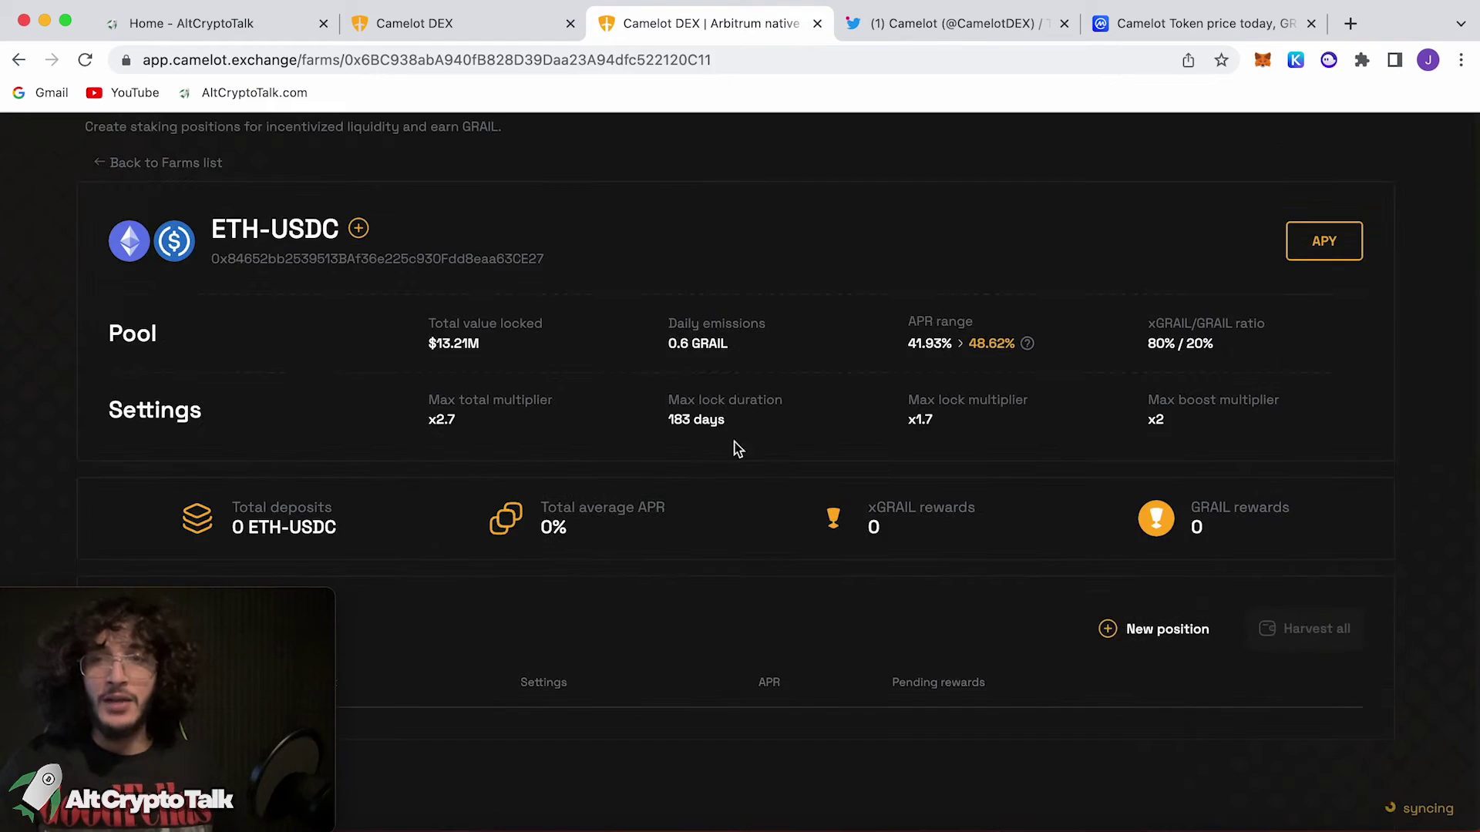
{"action": "left_click", "coordinate": [1151, 629]}
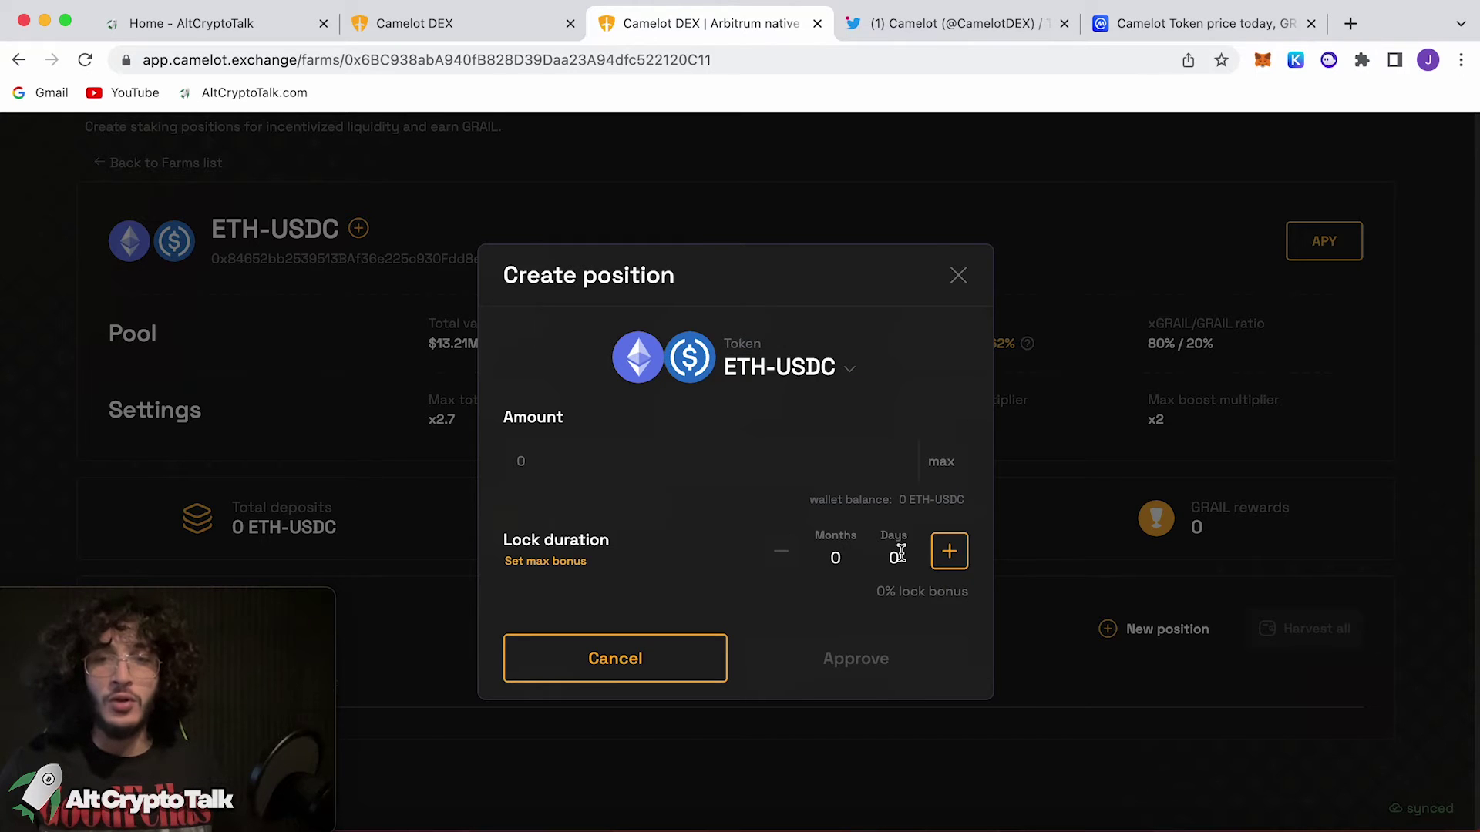
{"action": "left_click", "coordinate": [959, 275]}
{"action": "mouse_move", "coordinate": [268, 144]}
{"action": "left_click", "coordinate": [279, 264]}
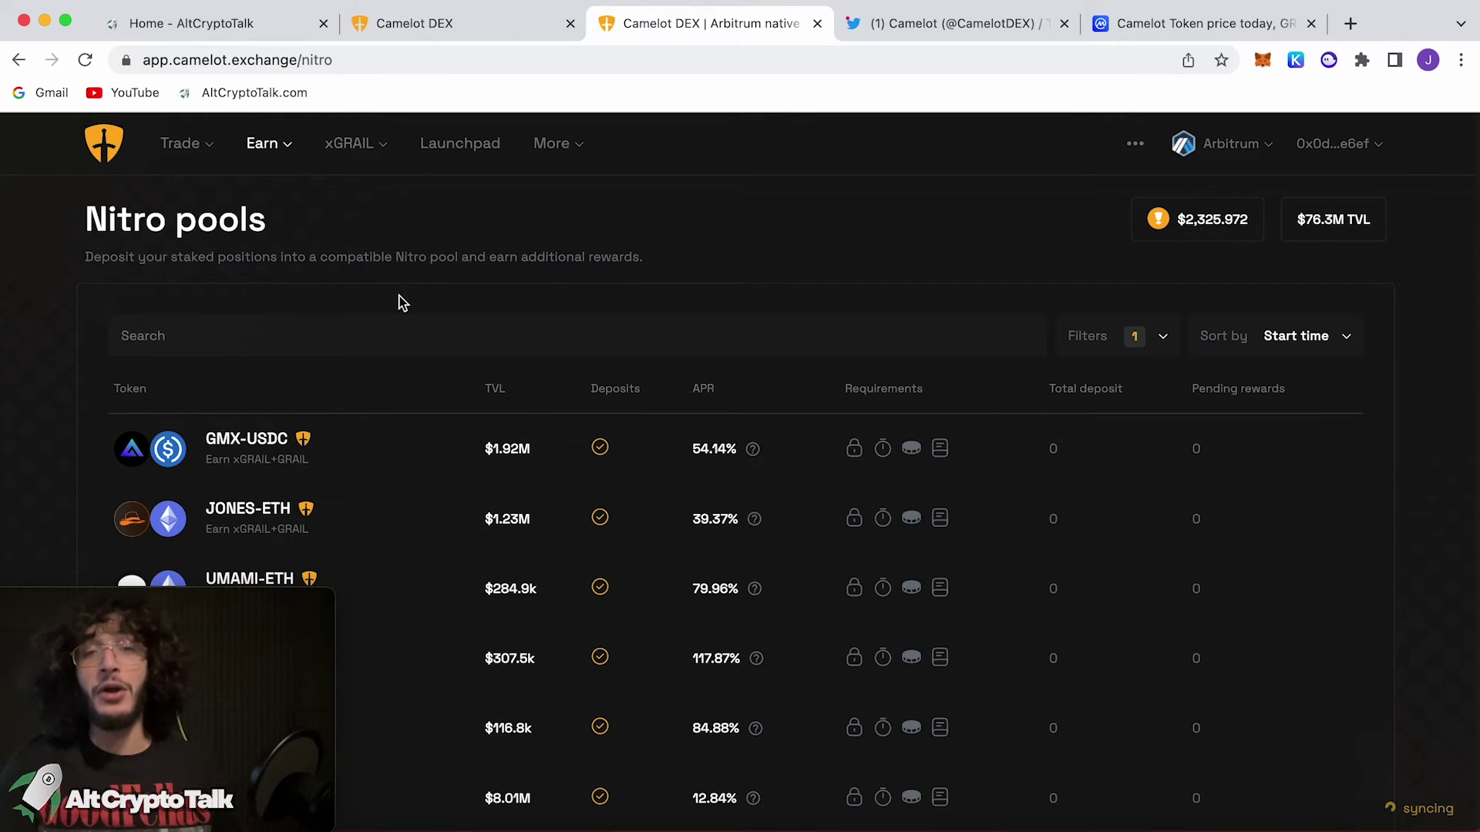
{"action": "scroll", "coordinate": [692, 406], "scroll_direction": "down", "scroll_amount": 1}
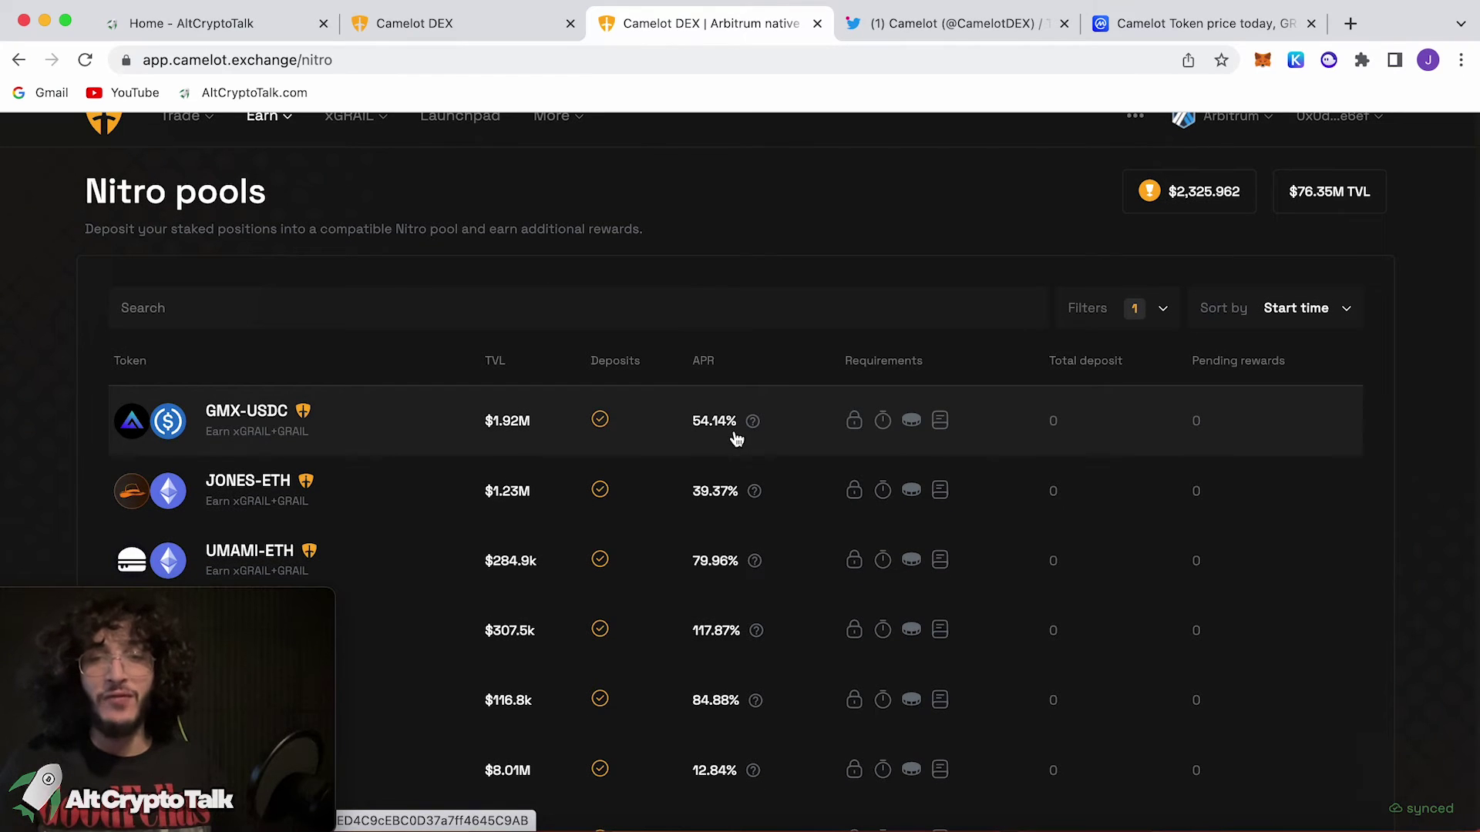
{"action": "scroll", "coordinate": [735, 463], "scroll_direction": "down", "scroll_amount": 3}
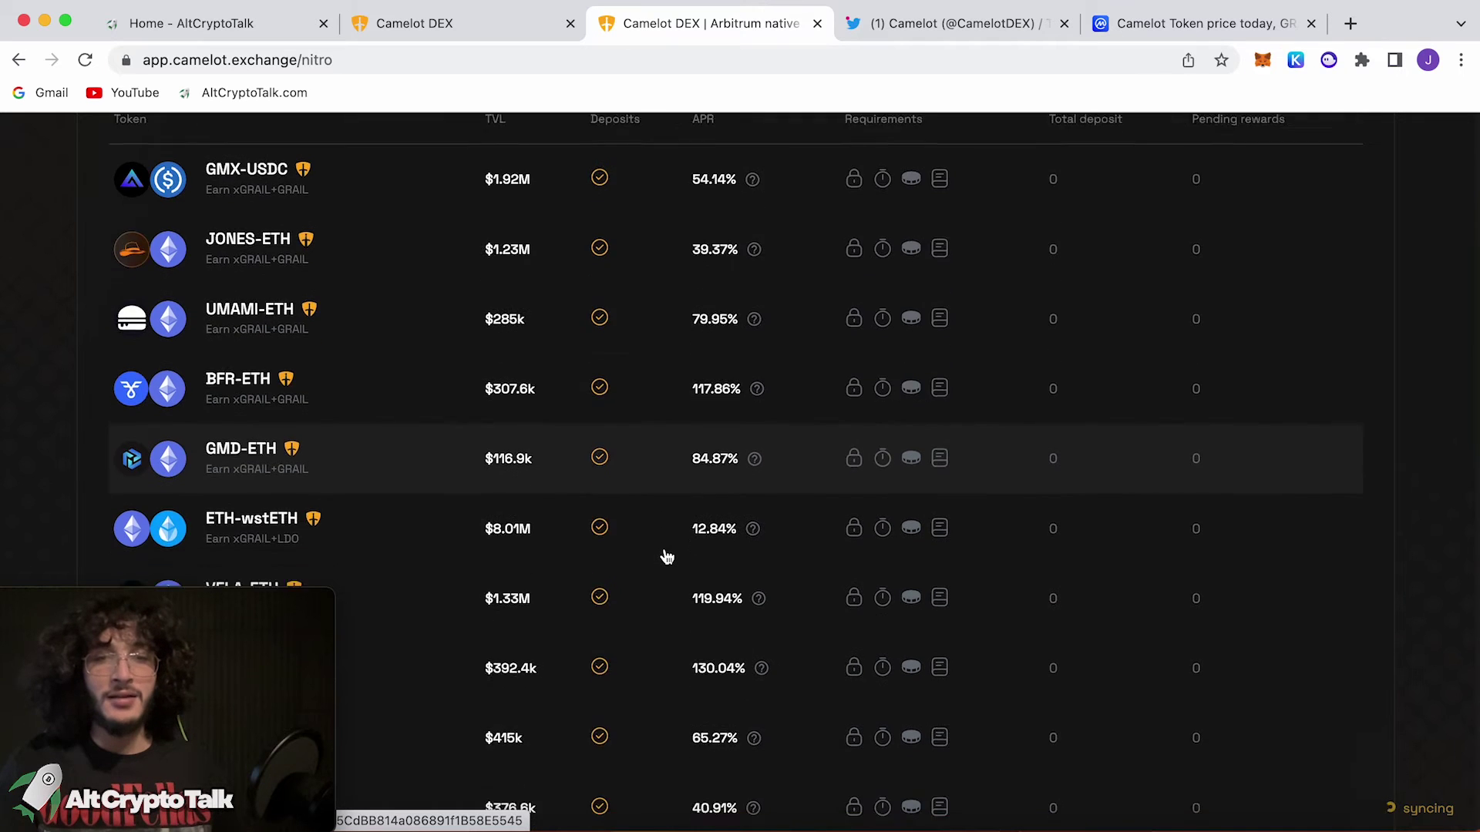
{"action": "scroll", "coordinate": [666, 556], "scroll_direction": "down", "scroll_amount": 2}
{"action": "scroll", "coordinate": [666, 557], "scroll_direction": "down", "scroll_amount": 2}
{"action": "scroll", "coordinate": [667, 557], "scroll_direction": "up", "scroll_amount": 3}
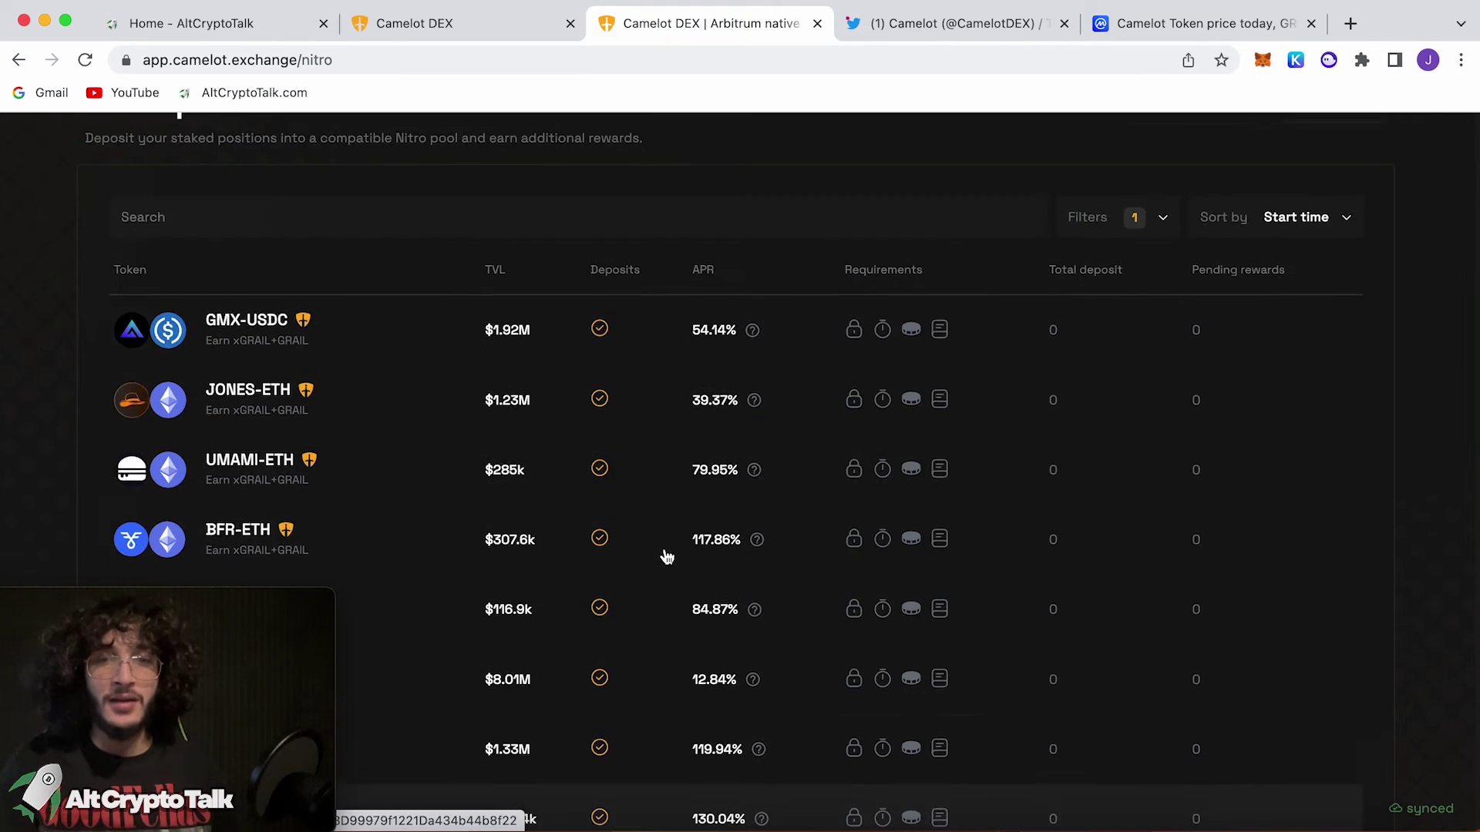
{"action": "scroll", "coordinate": [667, 555], "scroll_direction": "up", "scroll_amount": 3}
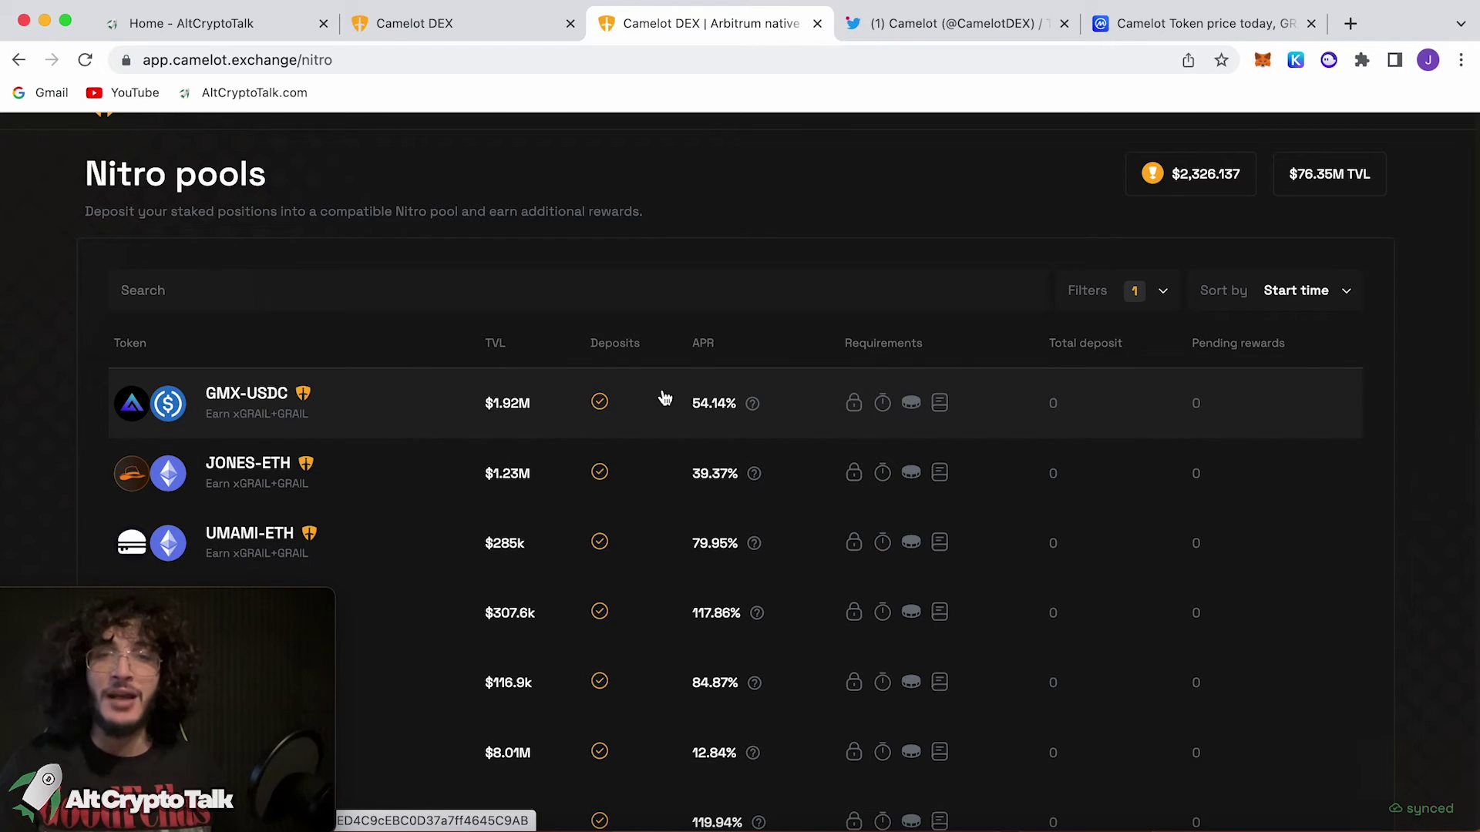
{"action": "scroll", "coordinate": [665, 398], "scroll_direction": "up", "scroll_amount": 1}
- Open the Genesis pools page from the Earn menu
{"action": "left_click", "coordinate": [261, 142]}
{"action": "left_click", "coordinate": [299, 303]}
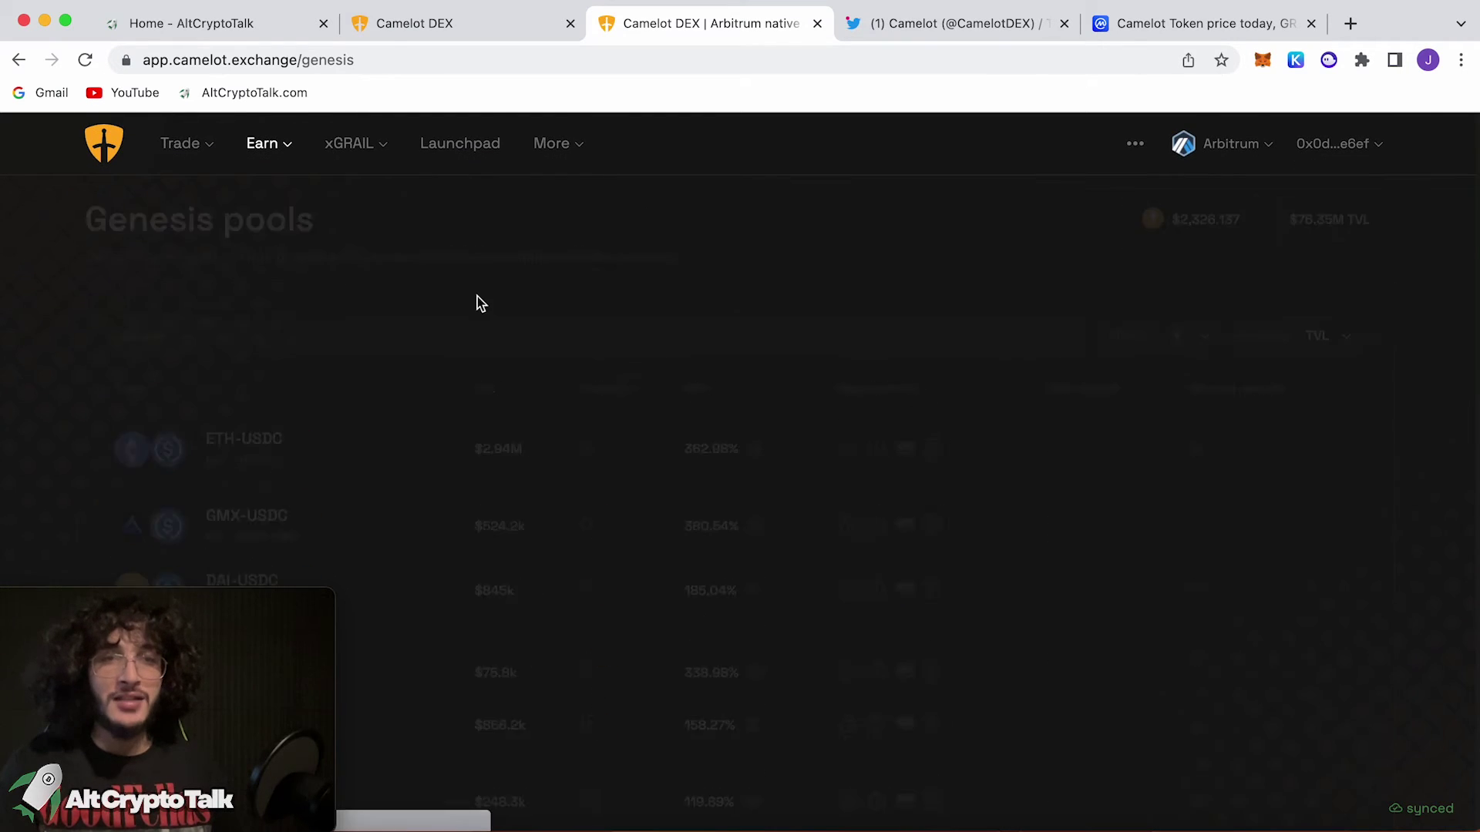
{"action": "scroll", "coordinate": [478, 297], "scroll_direction": "down", "scroll_amount": 1}
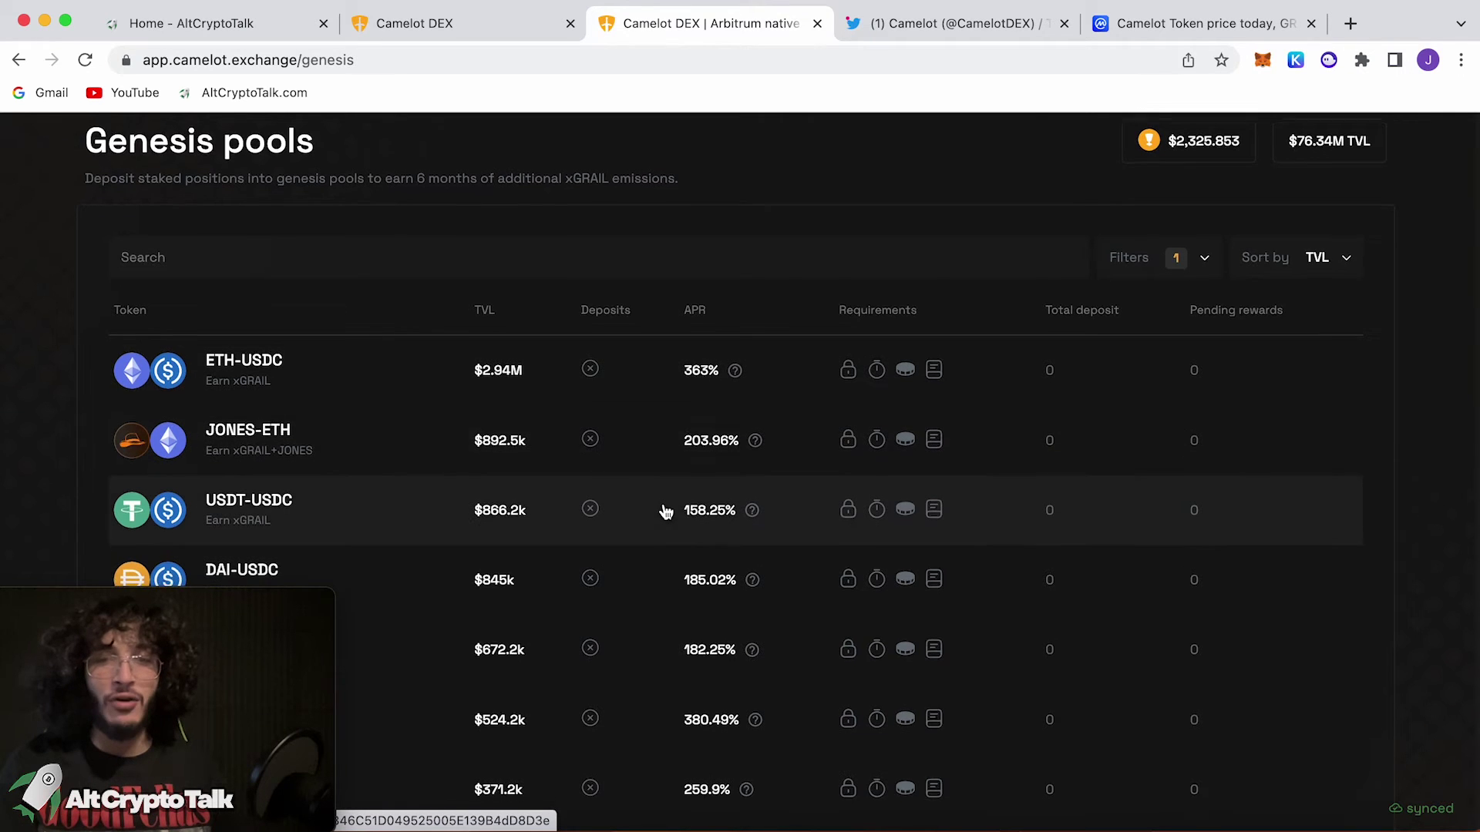
{"action": "scroll", "coordinate": [664, 497], "scroll_direction": "down", "scroll_amount": 2}
{"action": "scroll", "coordinate": [665, 511], "scroll_direction": "down", "scroll_amount": 1}
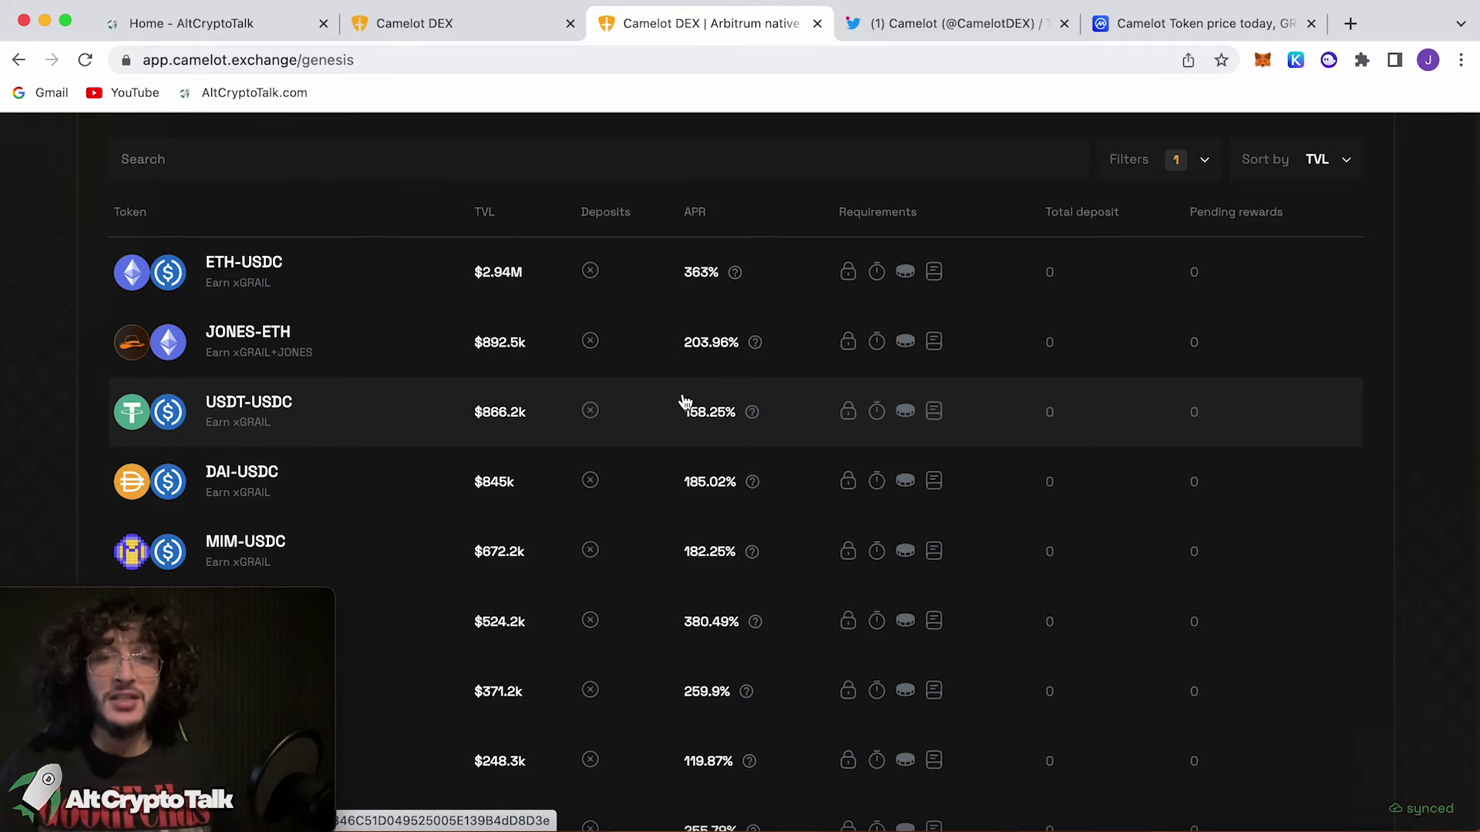
- Open the JONES-ETH genesis pool details page
{"action": "left_click", "coordinate": [698, 343]}
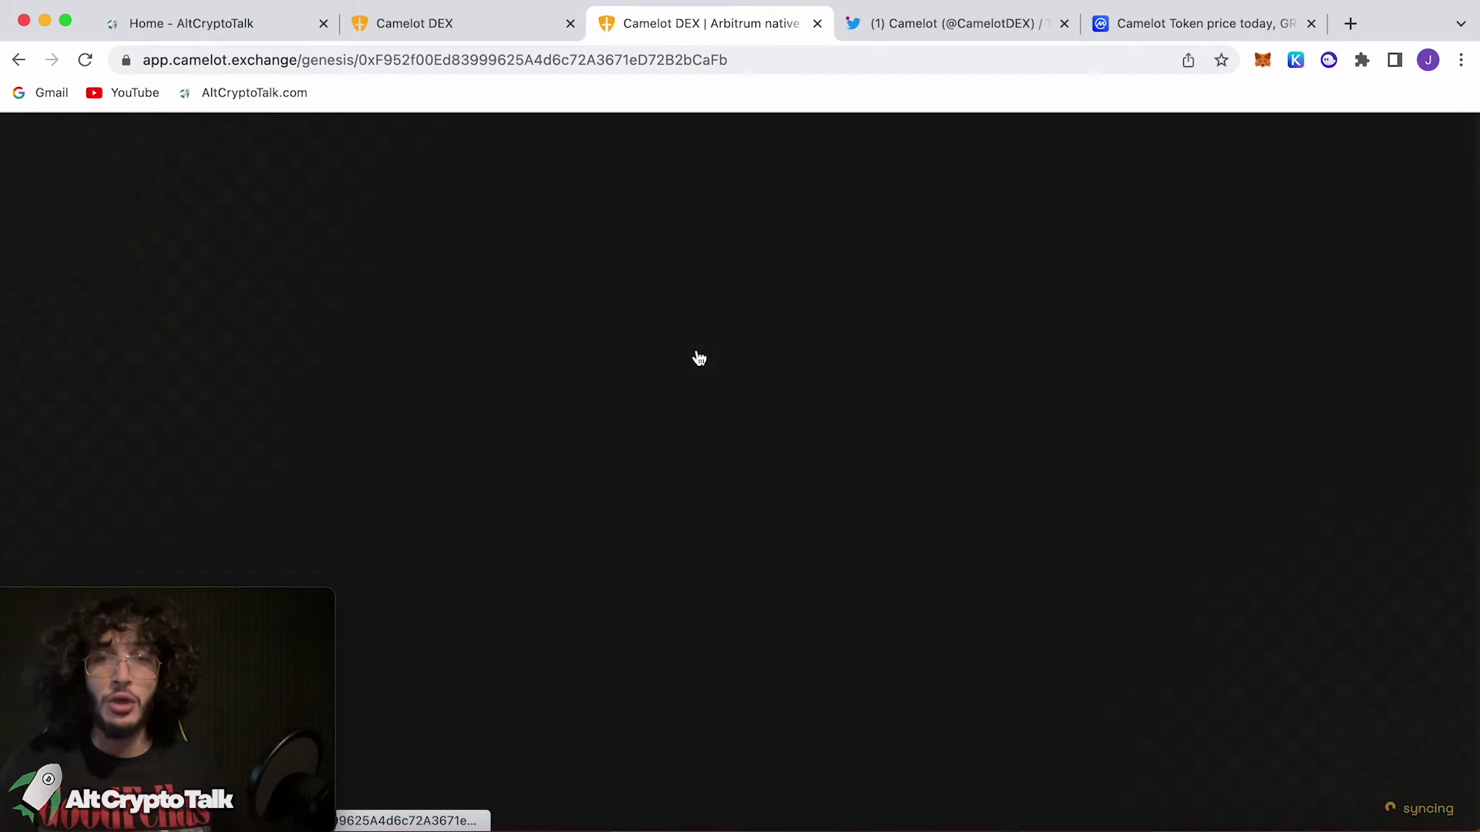
{"action": "scroll", "coordinate": [697, 350], "scroll_direction": "down", "scroll_amount": 1}
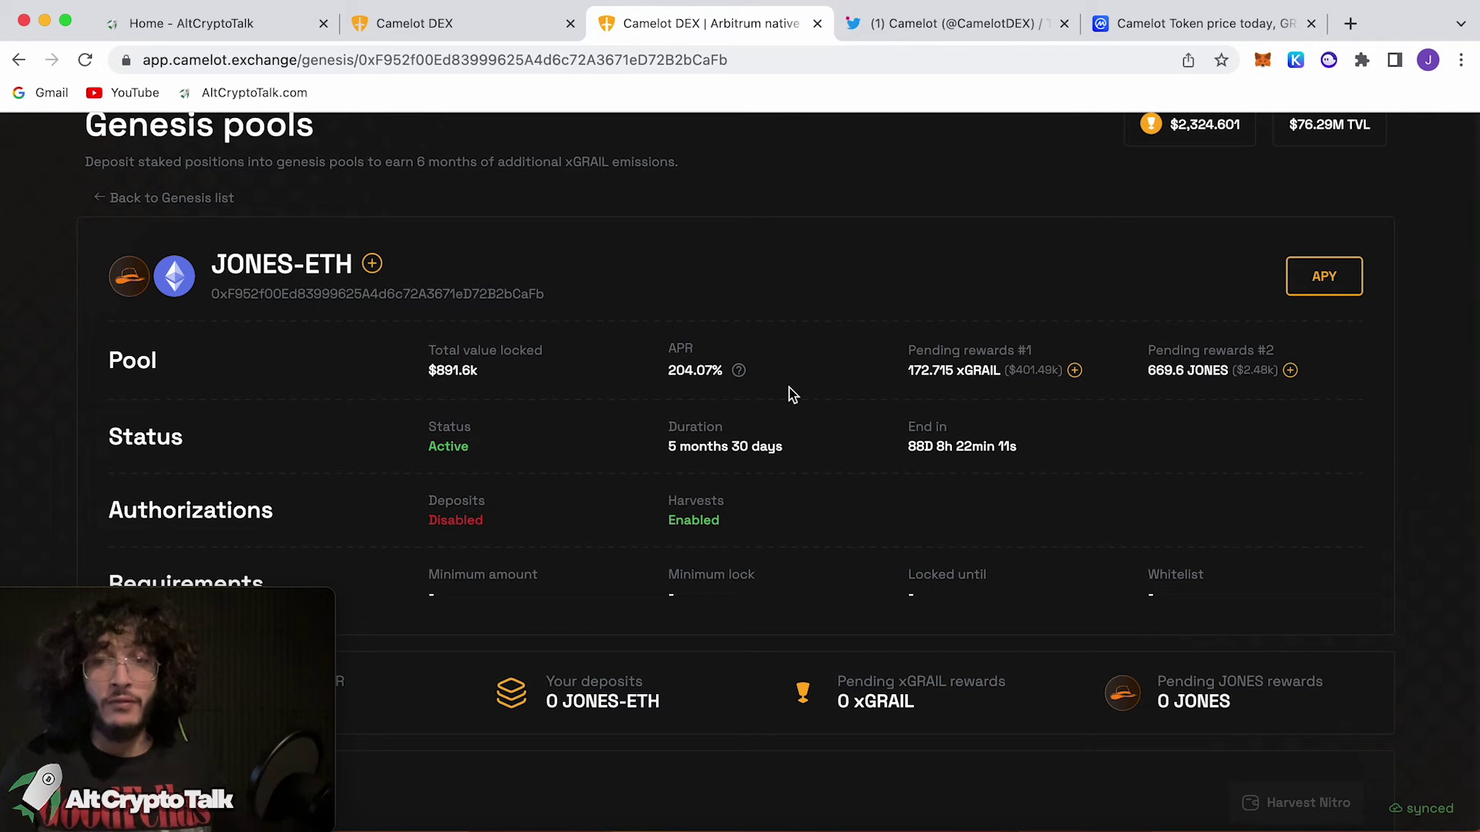
{"action": "scroll", "coordinate": [790, 388], "scroll_direction": "down", "scroll_amount": 3}
{"action": "scroll", "coordinate": [789, 388], "scroll_direction": "down", "scroll_amount": 2}
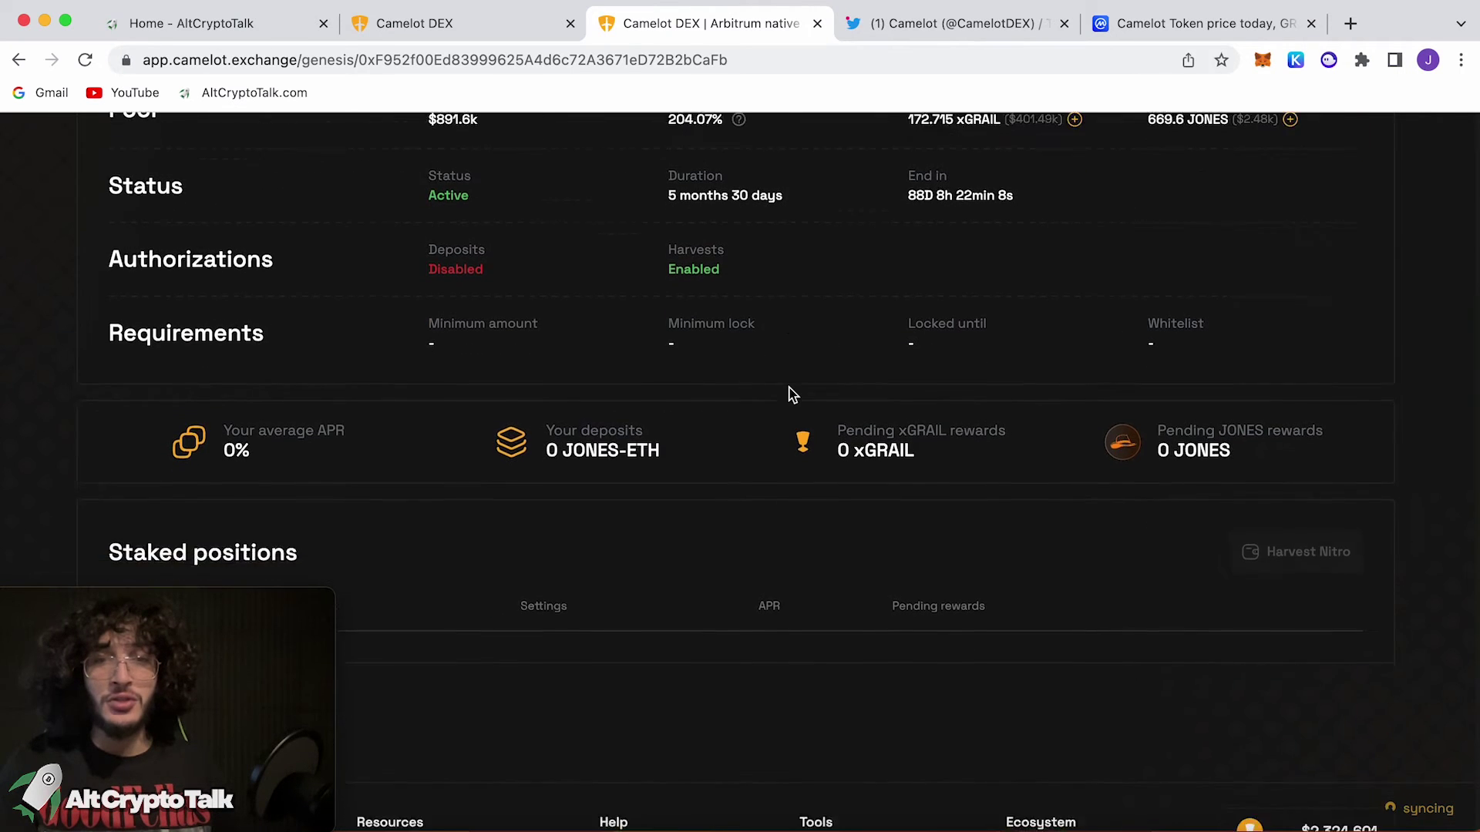
{"action": "scroll", "coordinate": [790, 387], "scroll_direction": "up", "scroll_amount": 5}
{"action": "scroll", "coordinate": [790, 387], "scroll_direction": "up", "scroll_amount": 1}
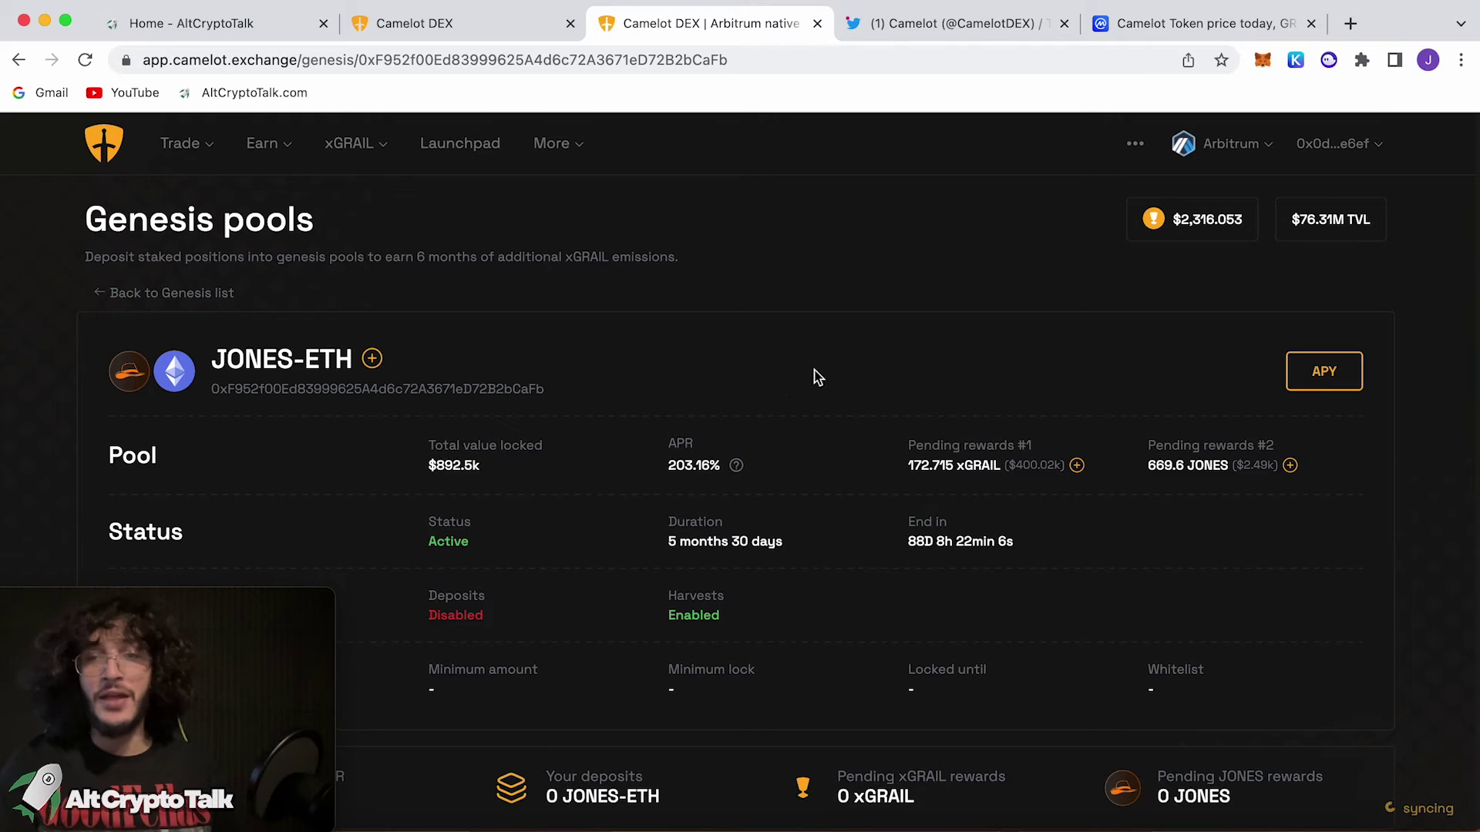
{"action": "scroll", "coordinate": [1301, 346], "scroll_direction": "down", "scroll_amount": 5}
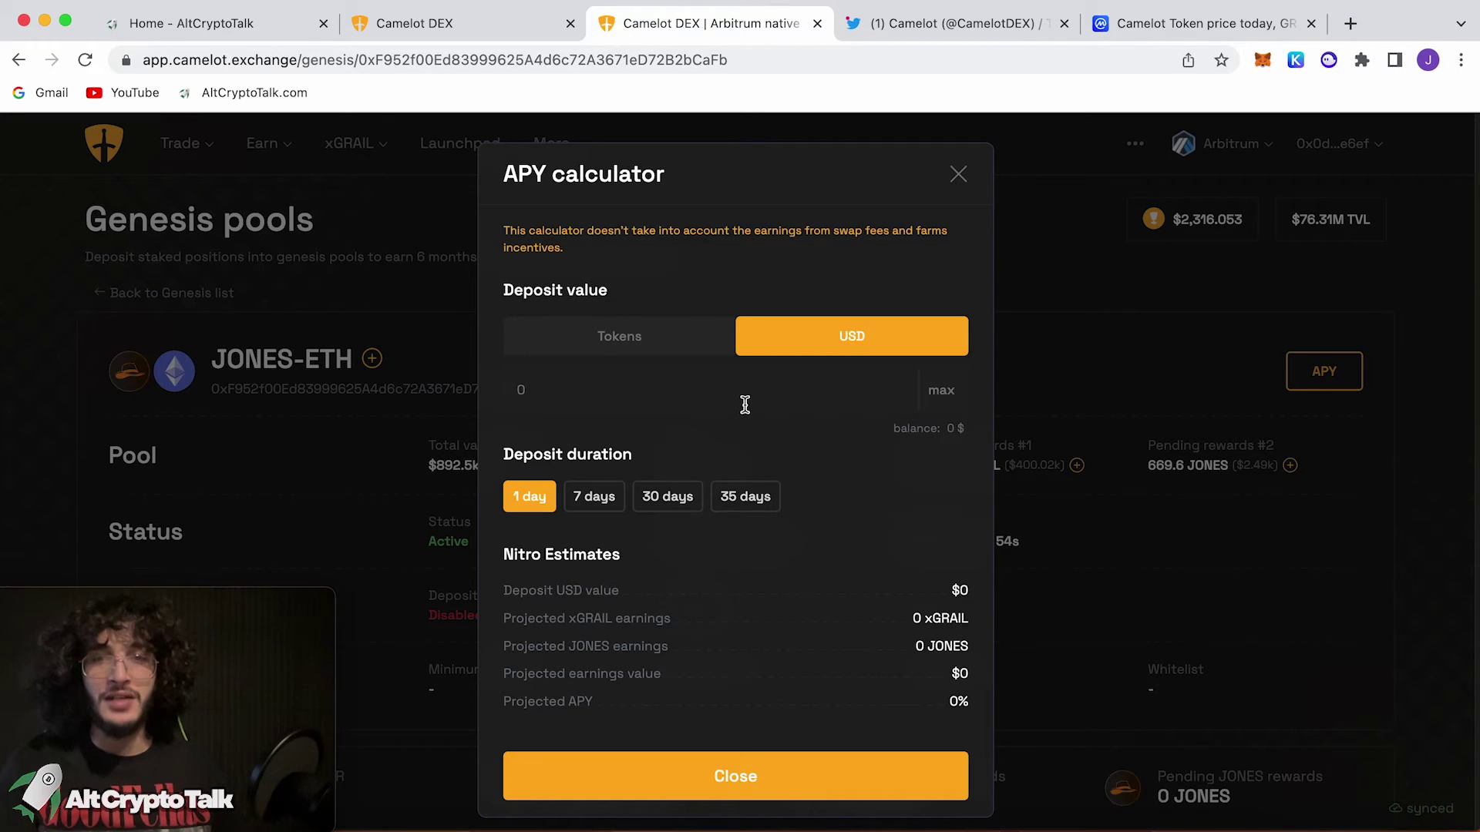
- Switch the APY calculator to token estimates over a 35-day deposit
{"action": "left_click", "coordinate": [648, 341]}
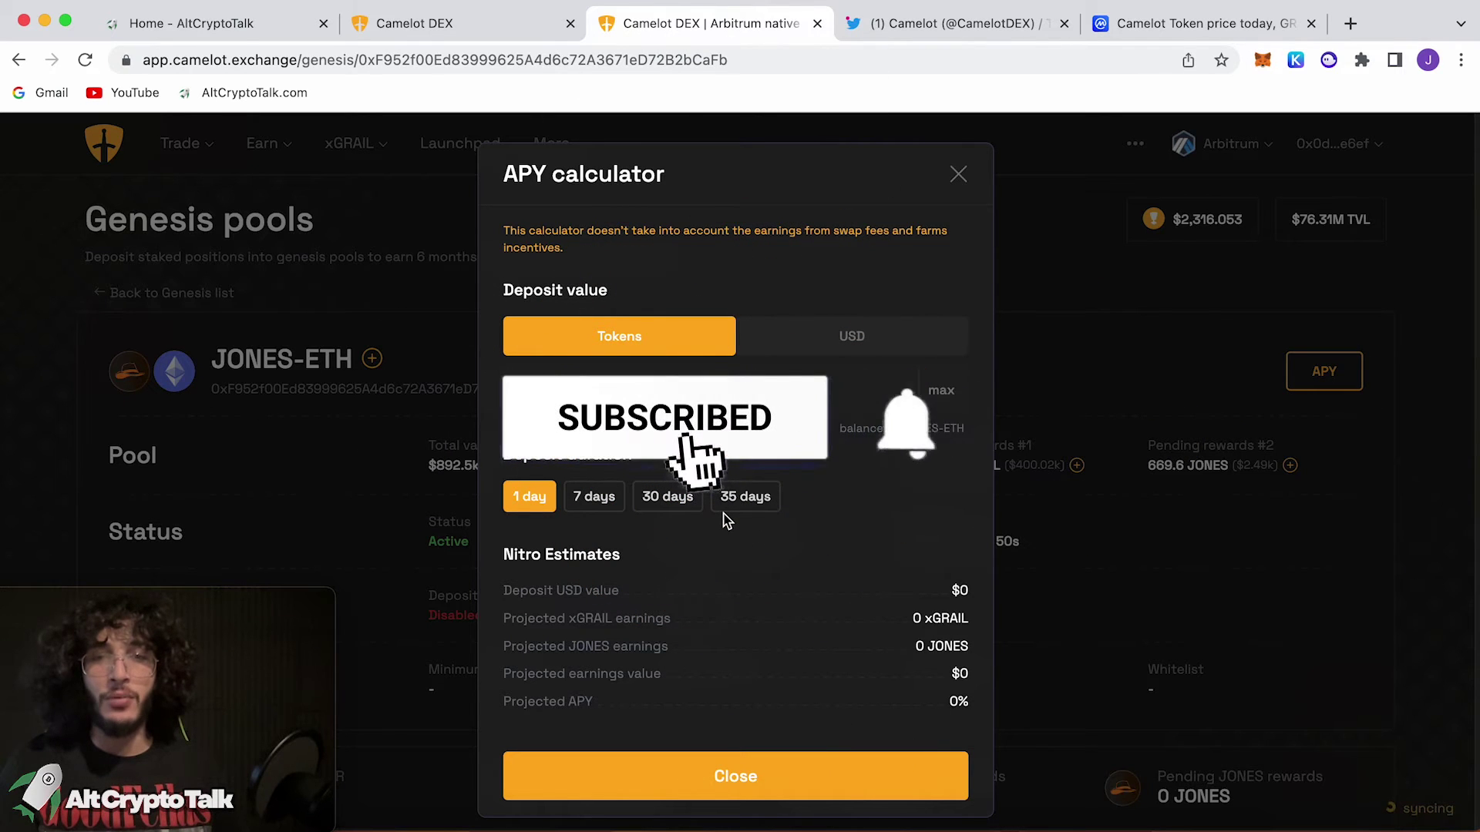
{"action": "left_click", "coordinate": [745, 496]}
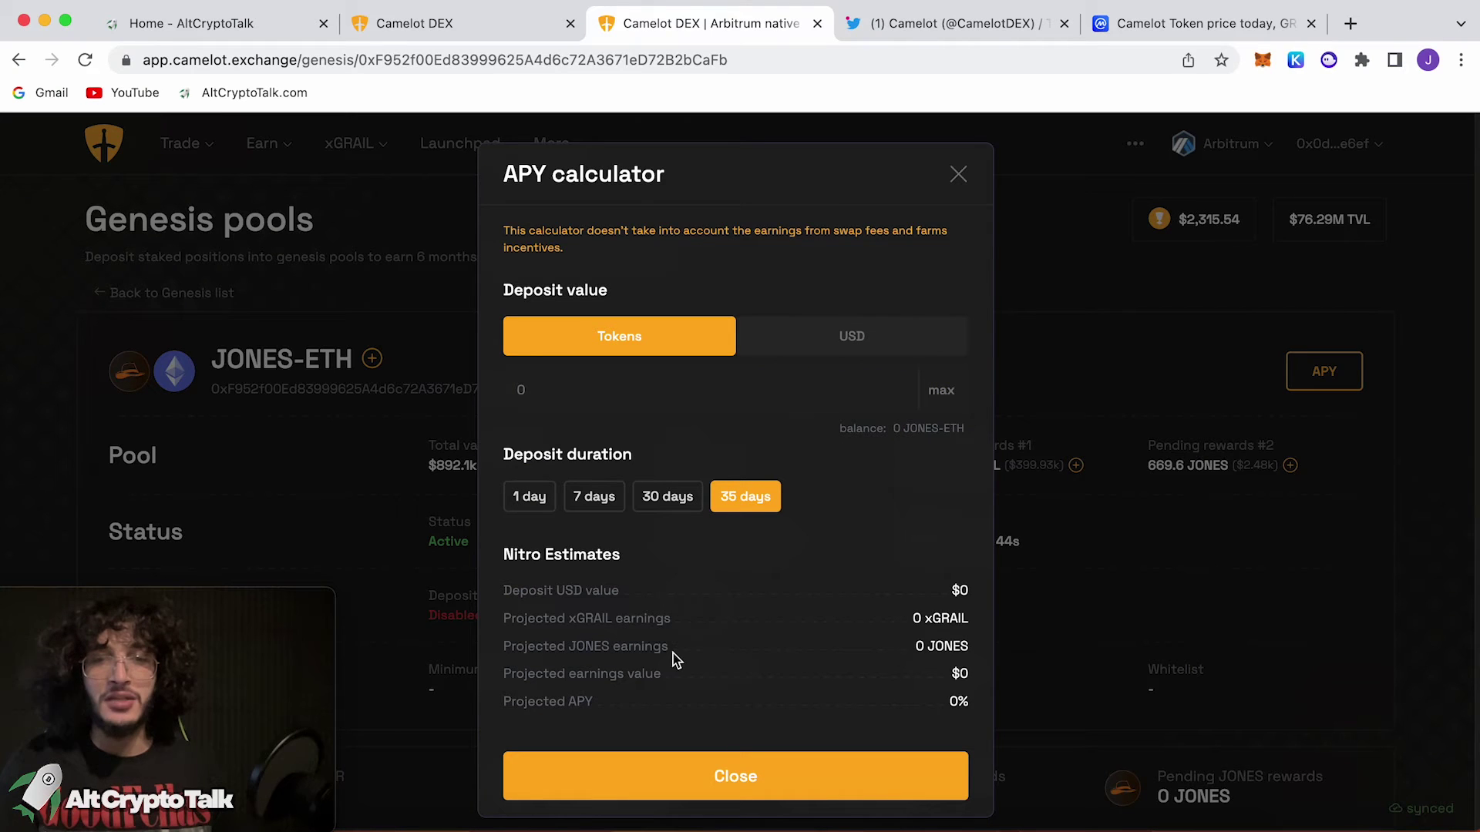
{"action": "scroll", "coordinate": [757, 662], "scroll_direction": "down", "scroll_amount": 1}
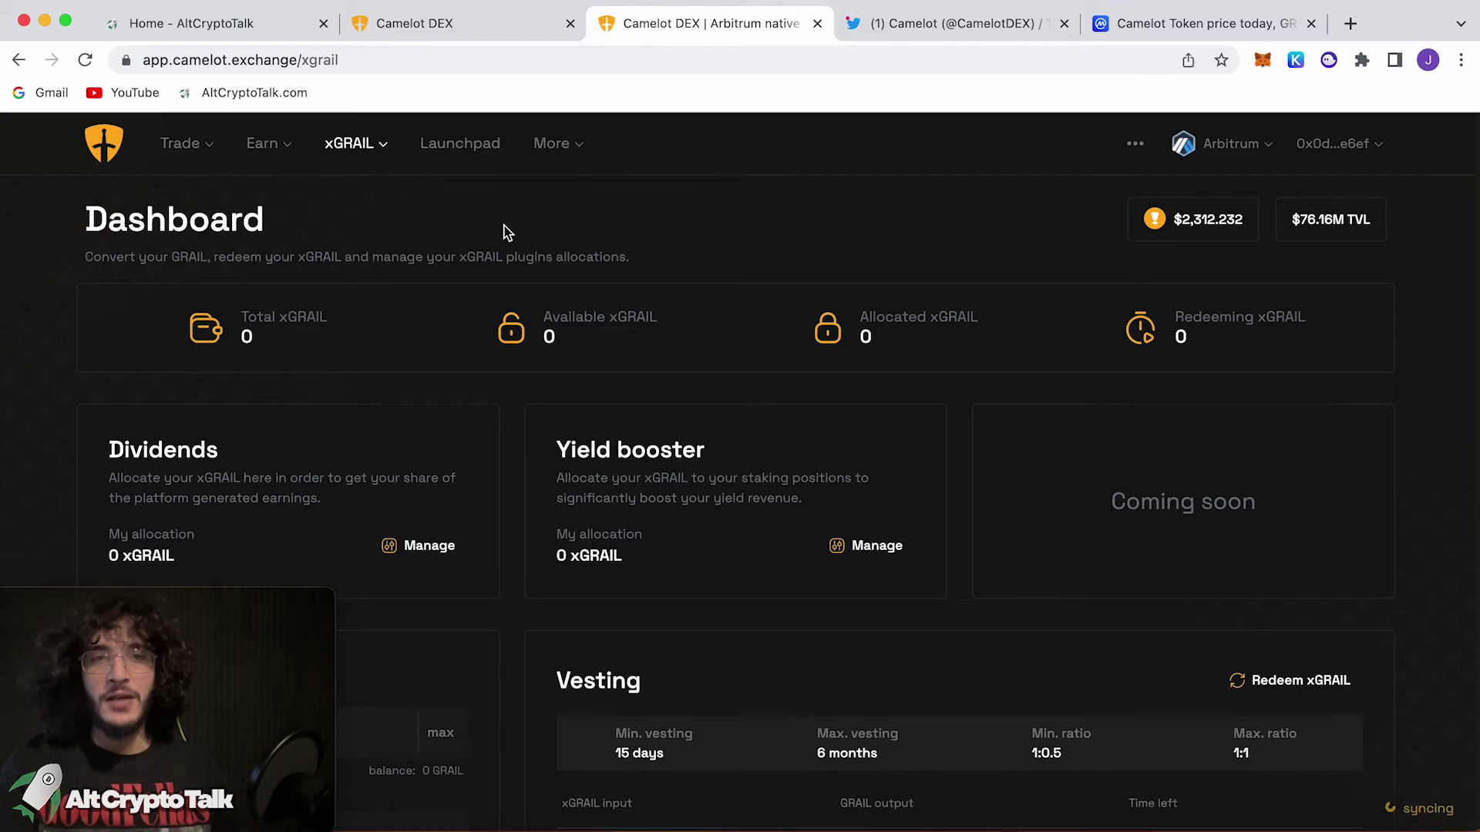
- On the Exchange page, swap 0.01 ETH for roughly 0.0071 GRAIL, confirming in MetaMask
{"action": "left_click", "coordinate": [179, 143]}
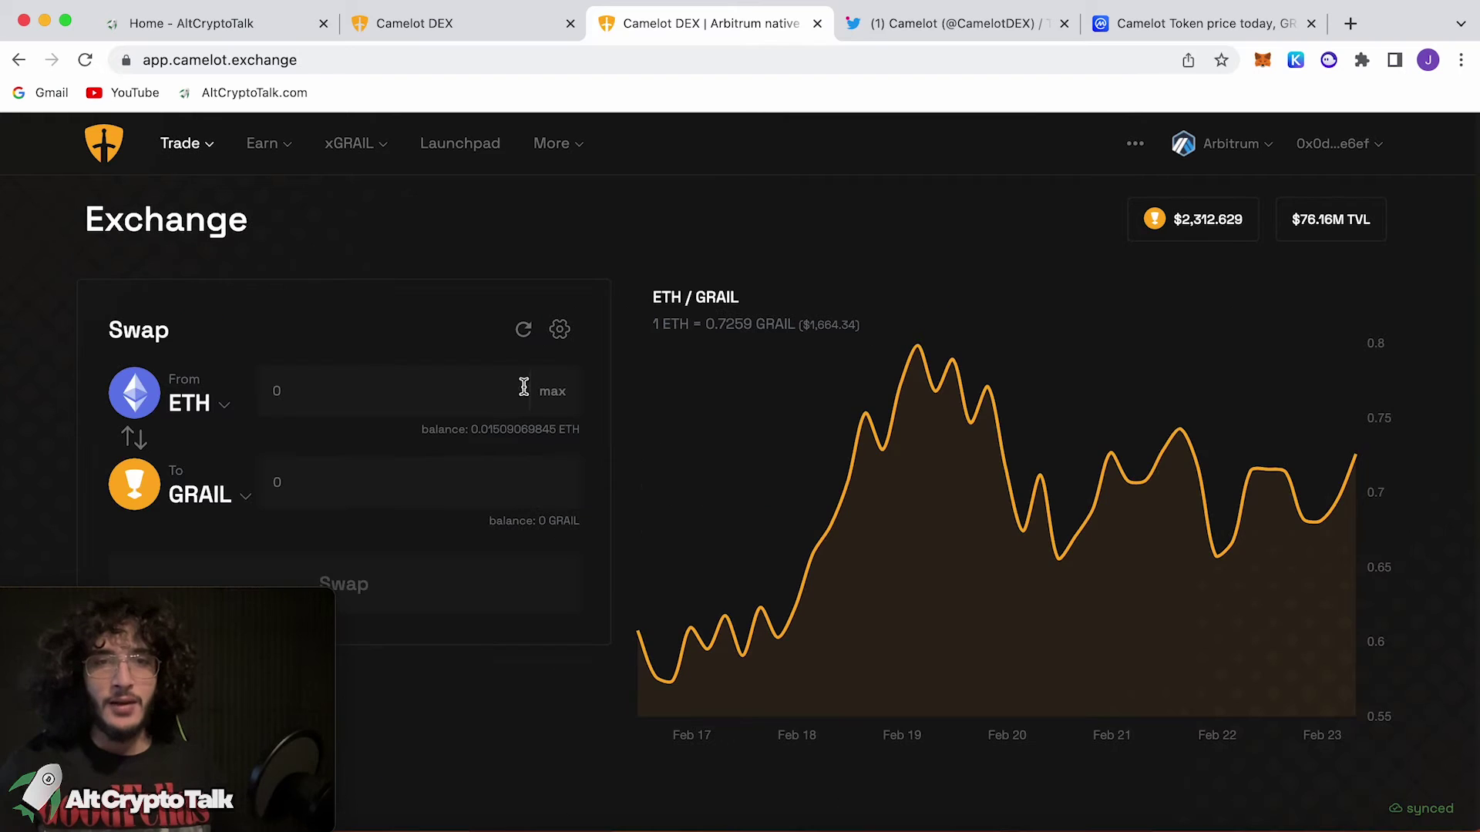
{"action": "left_click", "coordinate": [488, 395]}
{"action": "type", "text": "0"}
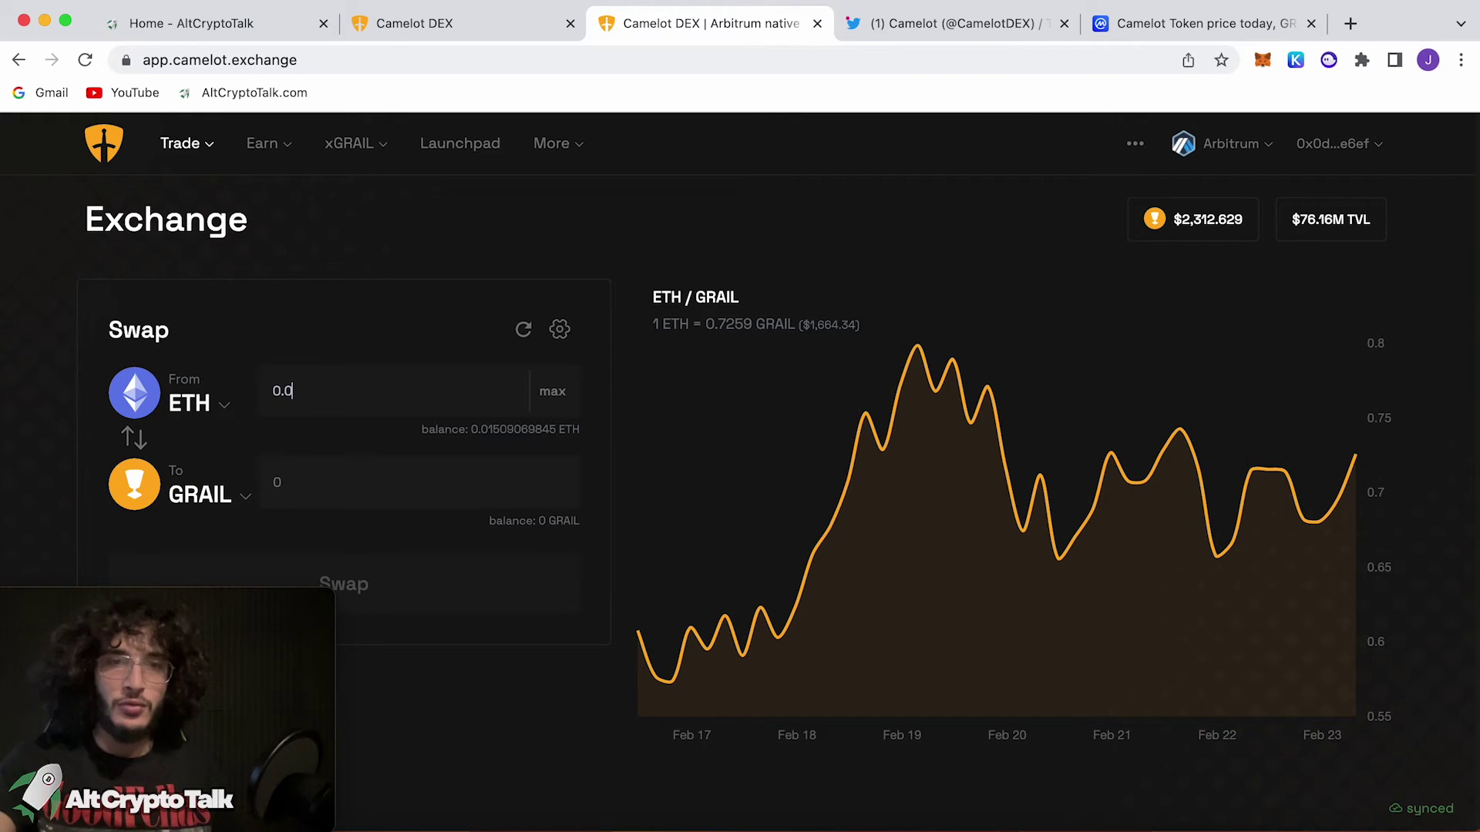
{"action": "type", "text": "1"}
{"action": "scroll", "coordinate": [519, 579], "scroll_direction": "down", "scroll_amount": 1}
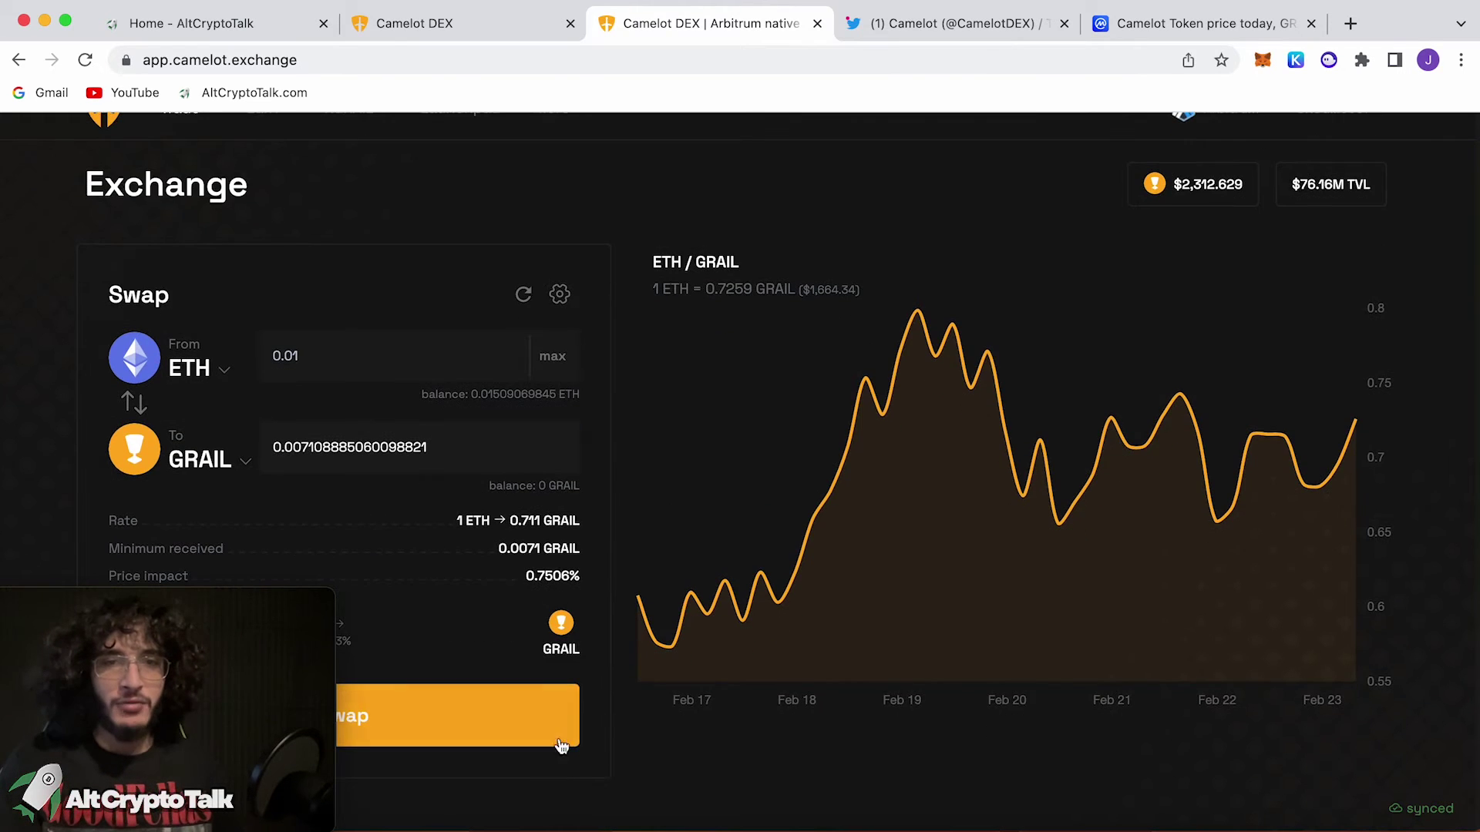
{"action": "left_click", "coordinate": [520, 717]}
{"action": "left_click", "coordinate": [743, 634]}
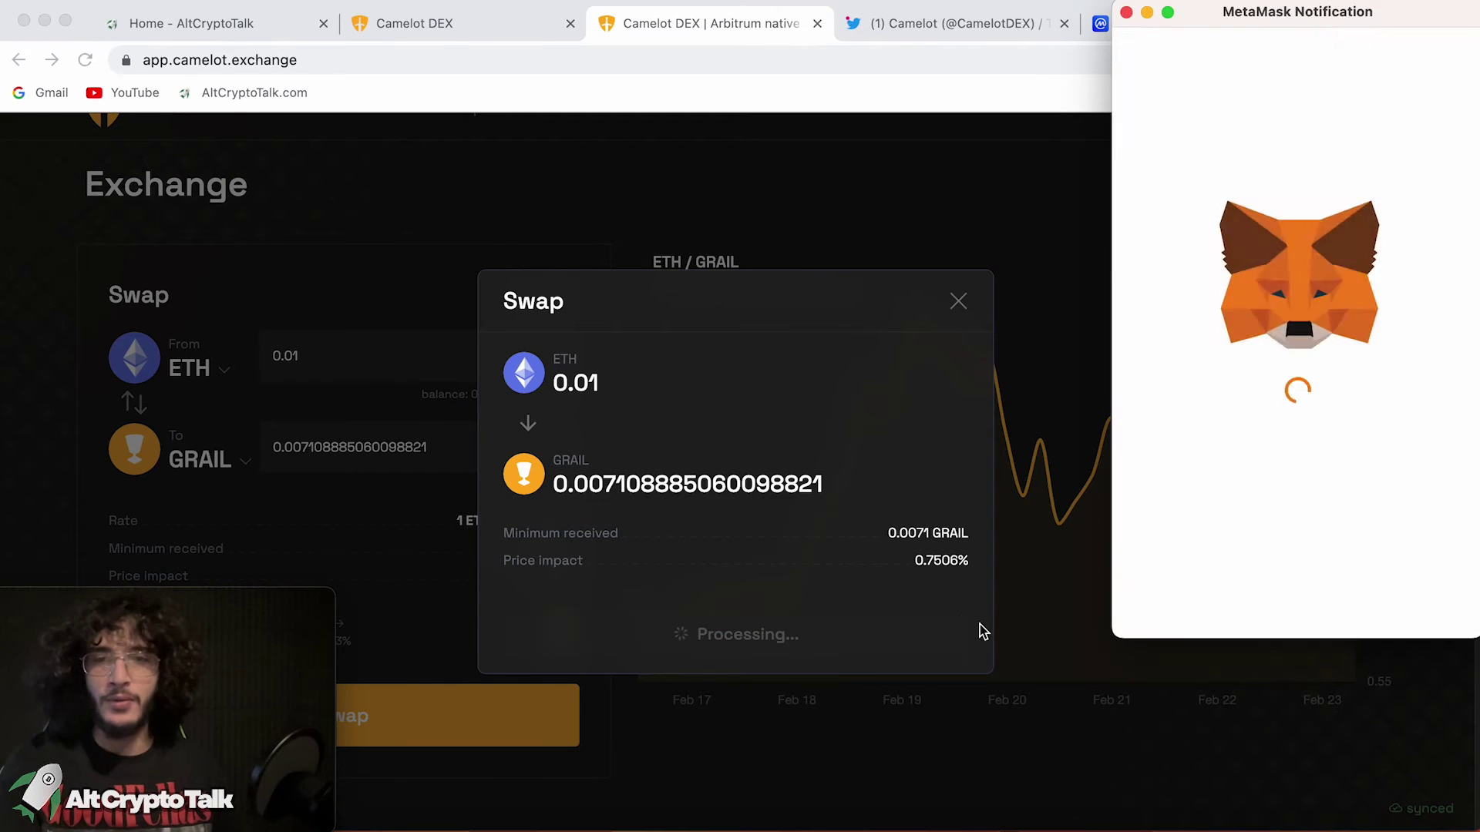
{"action": "left_click", "coordinate": [1376, 599]}
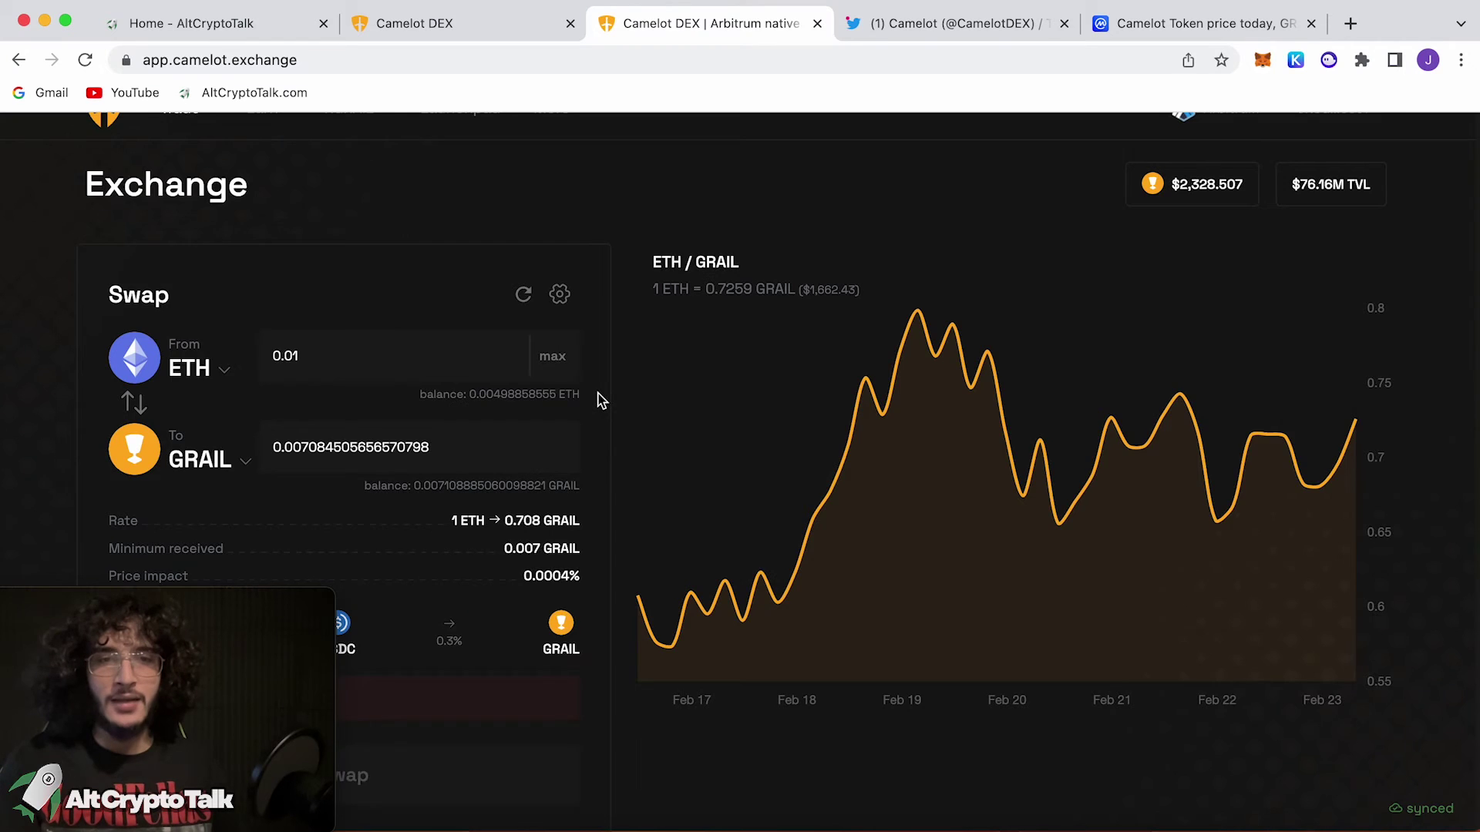
{"action": "scroll", "coordinate": [618, 394], "scroll_direction": "up", "scroll_amount": 1}
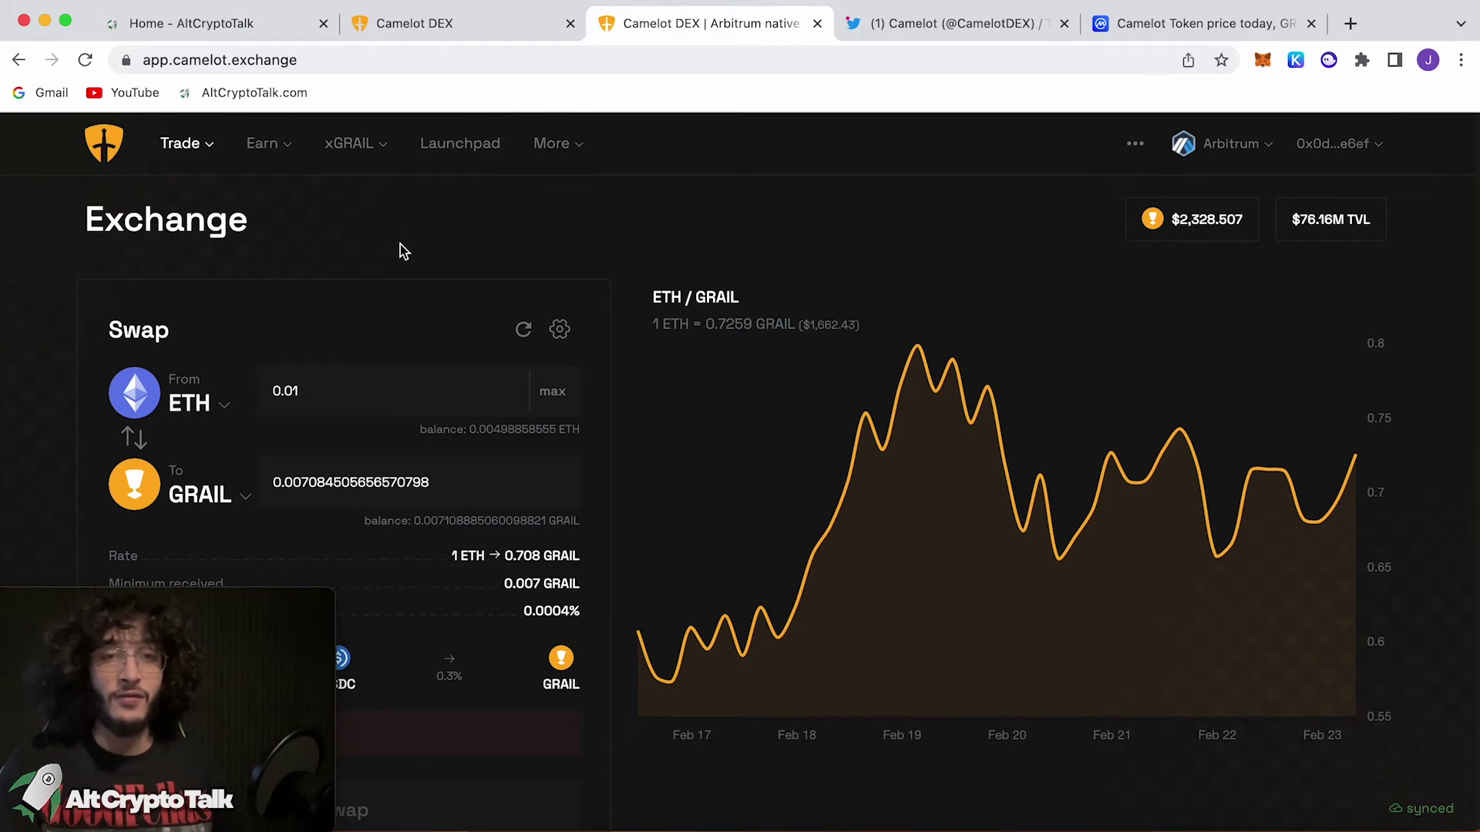
{"action": "mouse_move", "coordinate": [355, 143]}
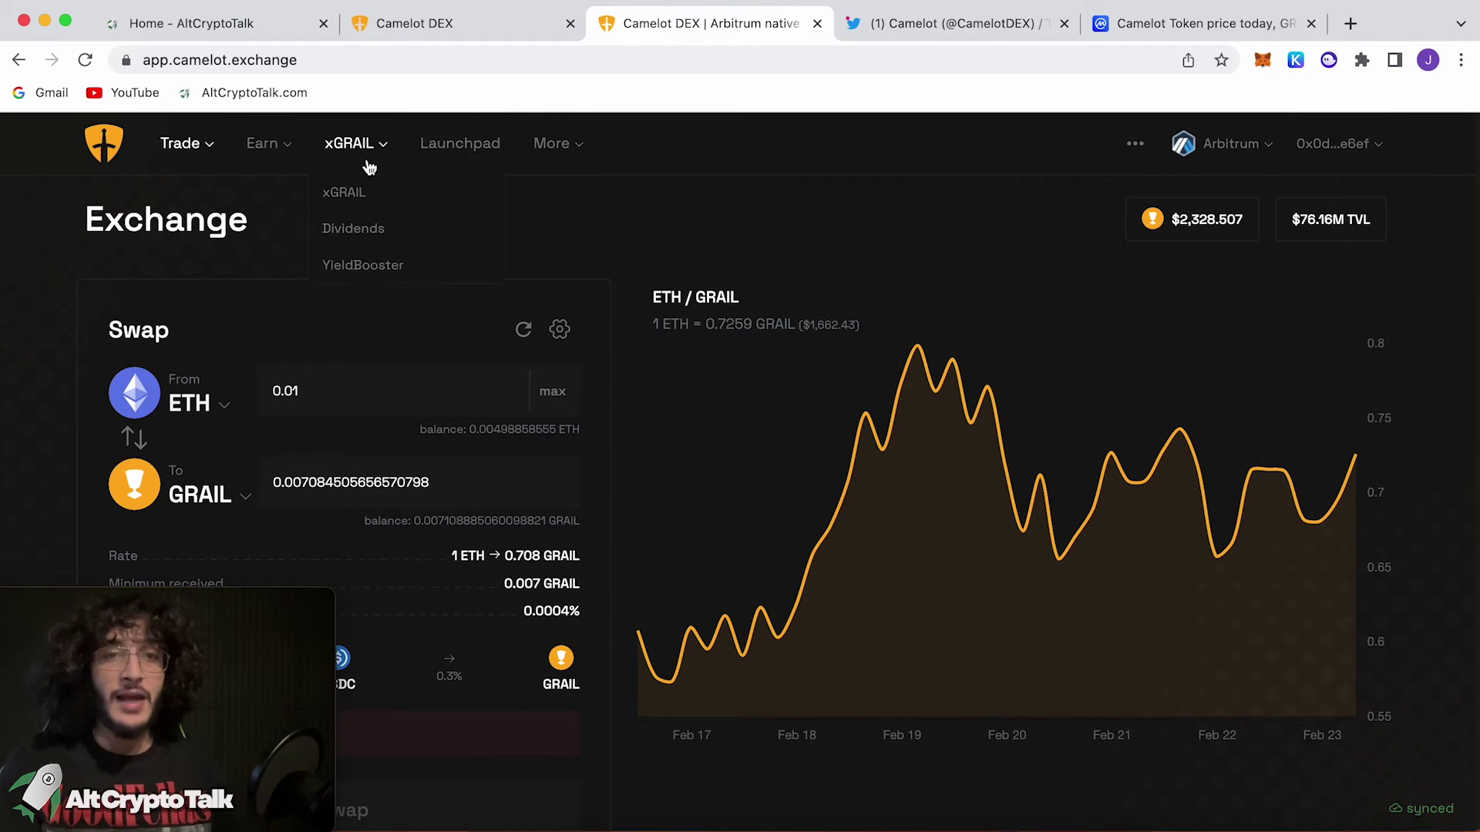
- Convert the max GRAIL amount to 0.007 xGRAIL, approving and confirming both transactions in MetaMask
{"action": "left_click", "coordinate": [345, 193]}
{"action": "scroll", "coordinate": [569, 282], "scroll_direction": "down", "scroll_amount": 5}
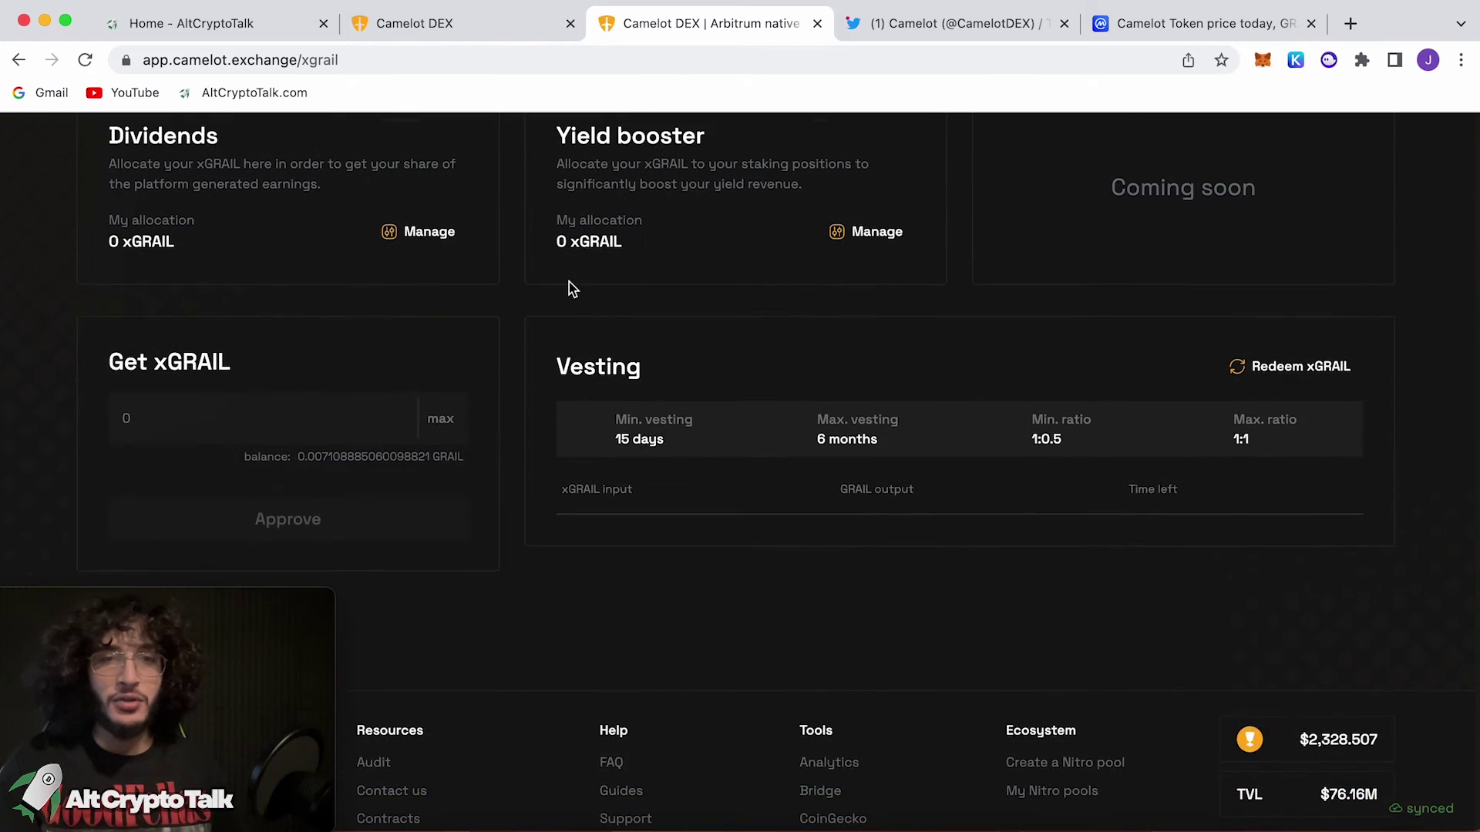
{"action": "scroll", "coordinate": [569, 281], "scroll_direction": "down", "scroll_amount": 3}
{"action": "left_click", "coordinate": [289, 386]}
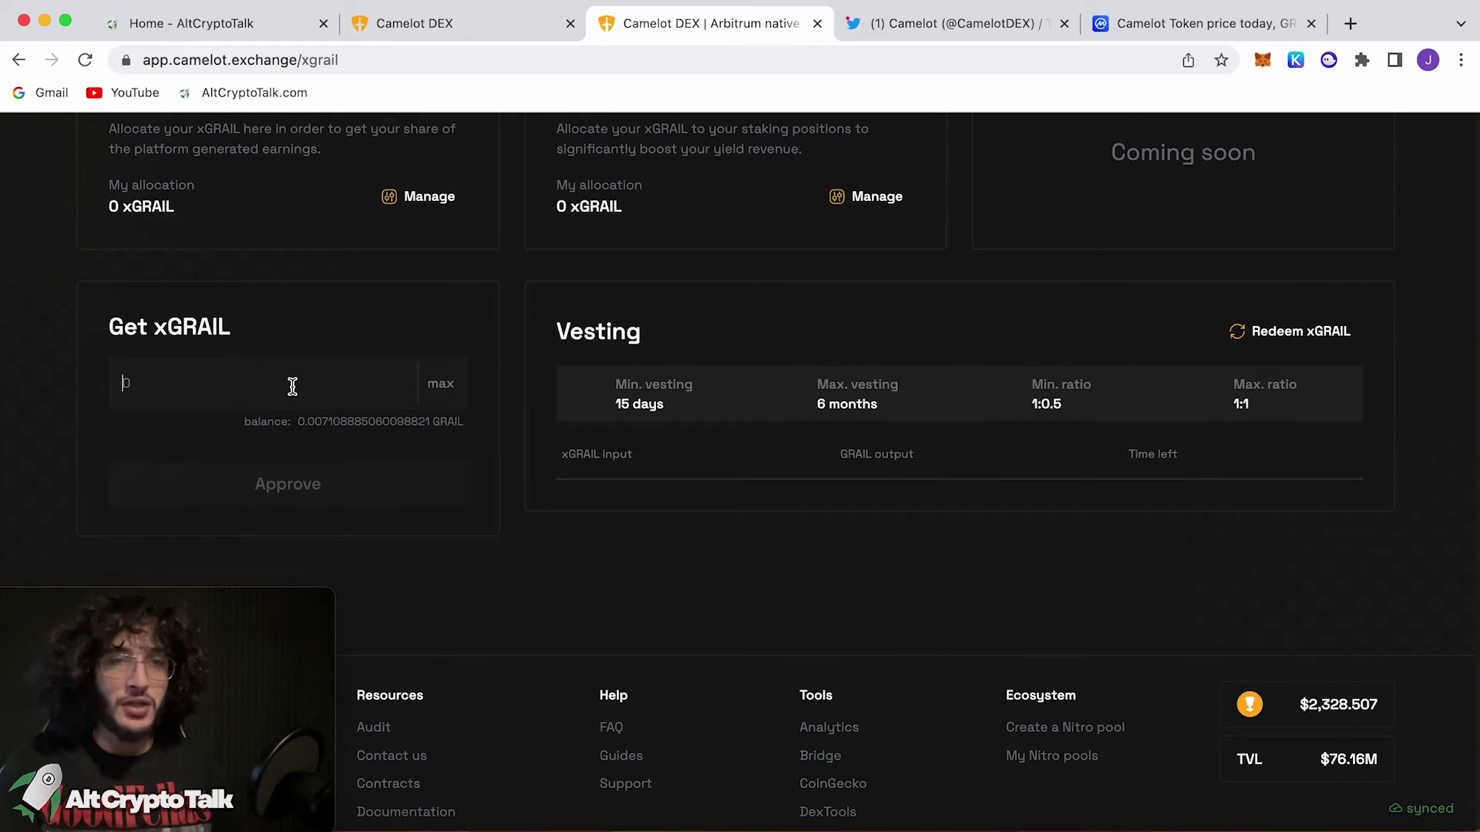
{"action": "left_click", "coordinate": [440, 385]}
{"action": "left_click", "coordinate": [288, 485]}
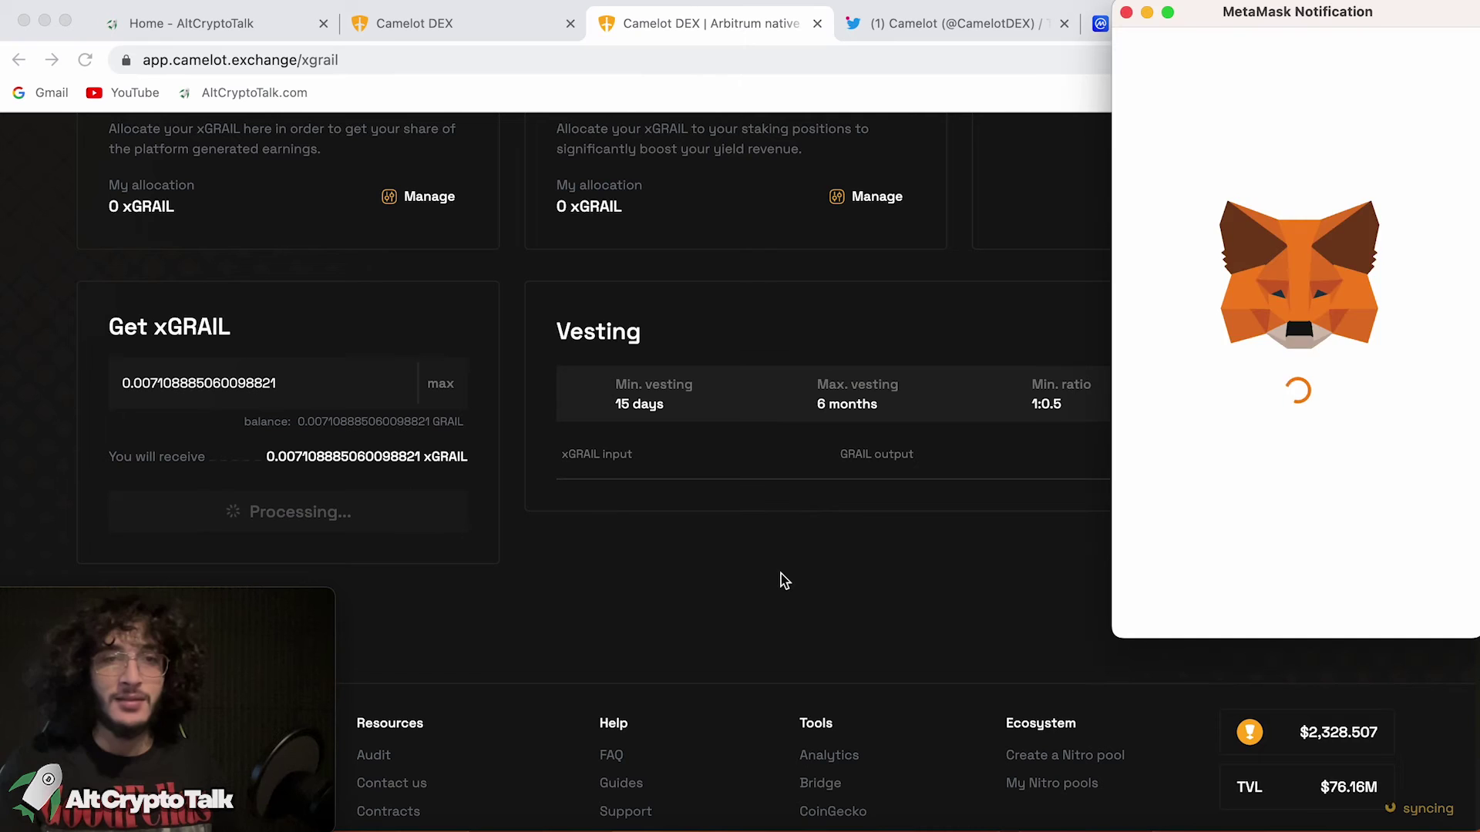
{"action": "left_click", "coordinate": [1386, 622]}
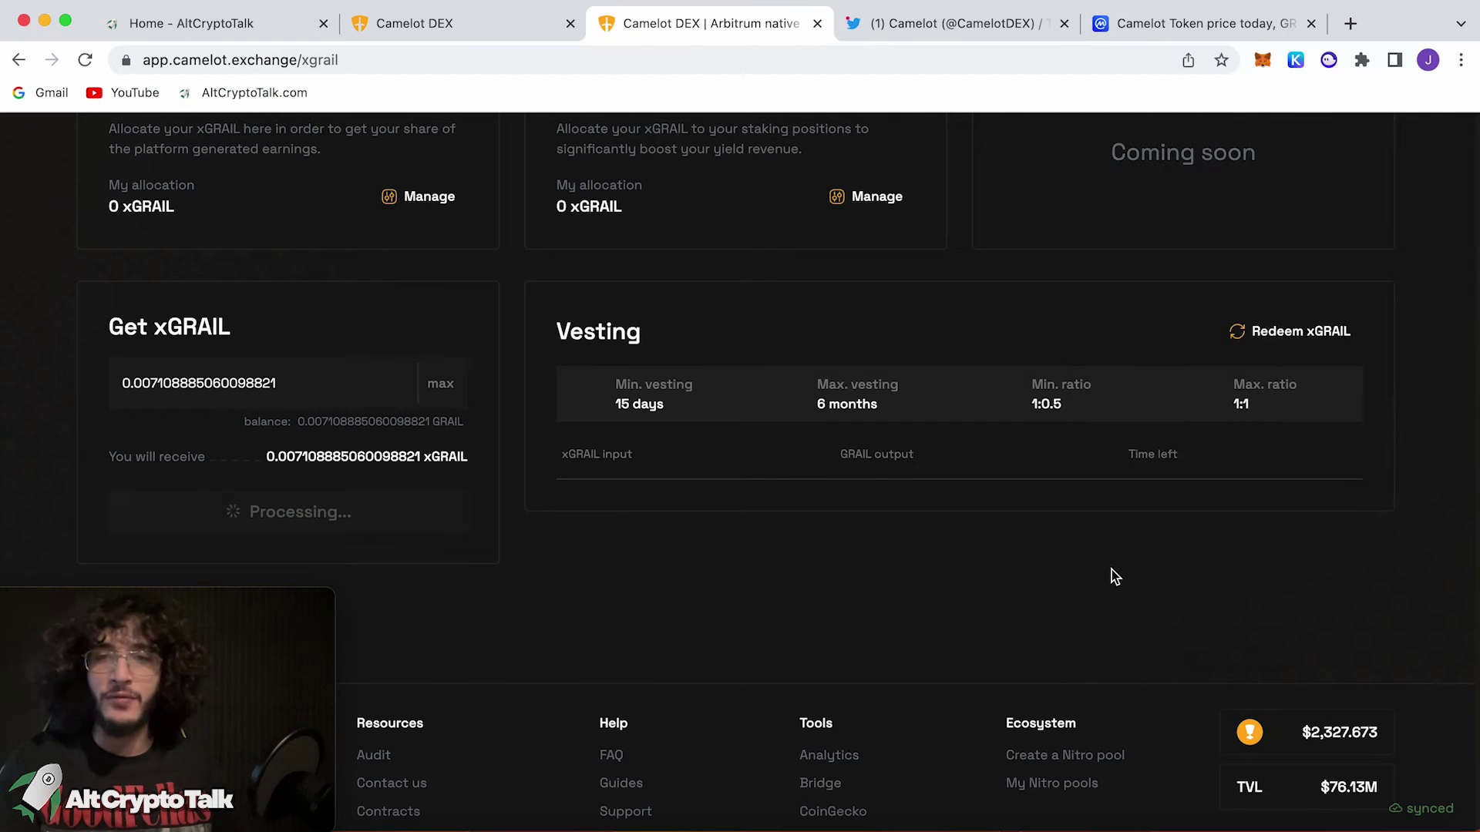
{"action": "left_click", "coordinate": [412, 519]}
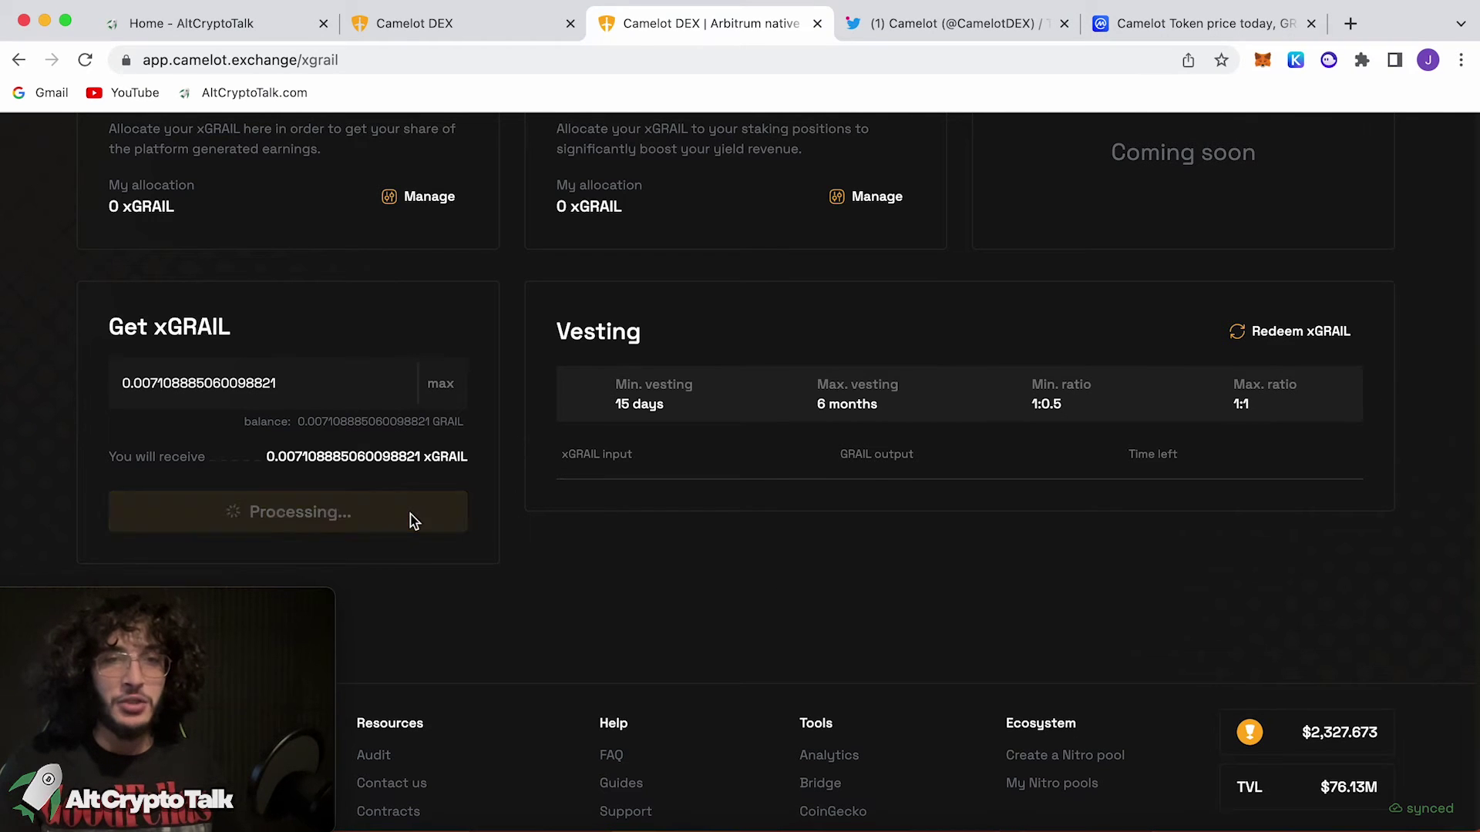
{"action": "left_click", "coordinate": [1385, 599]}
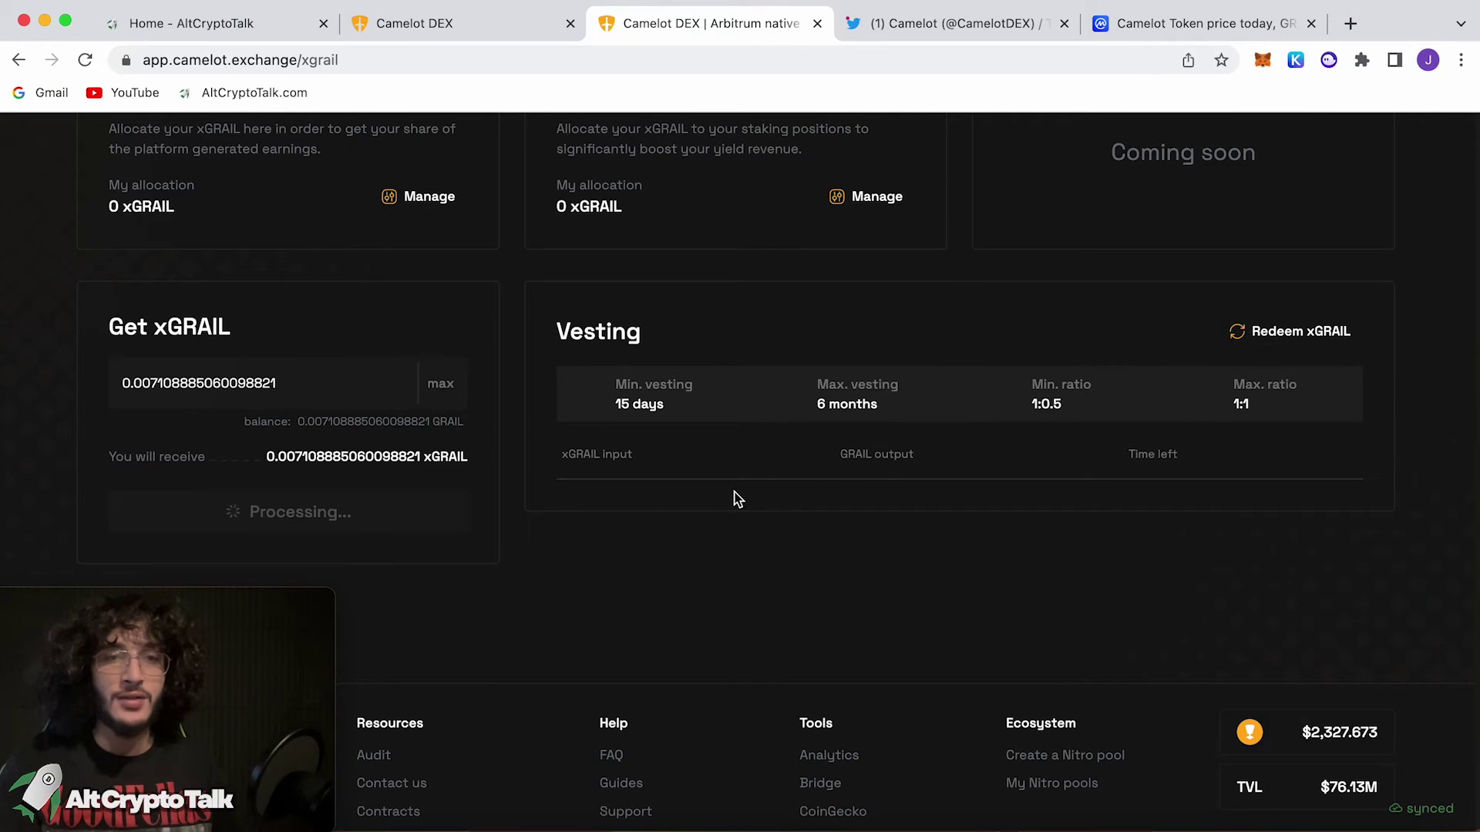
{"action": "scroll", "coordinate": [737, 497], "scroll_direction": "up", "scroll_amount": 5}
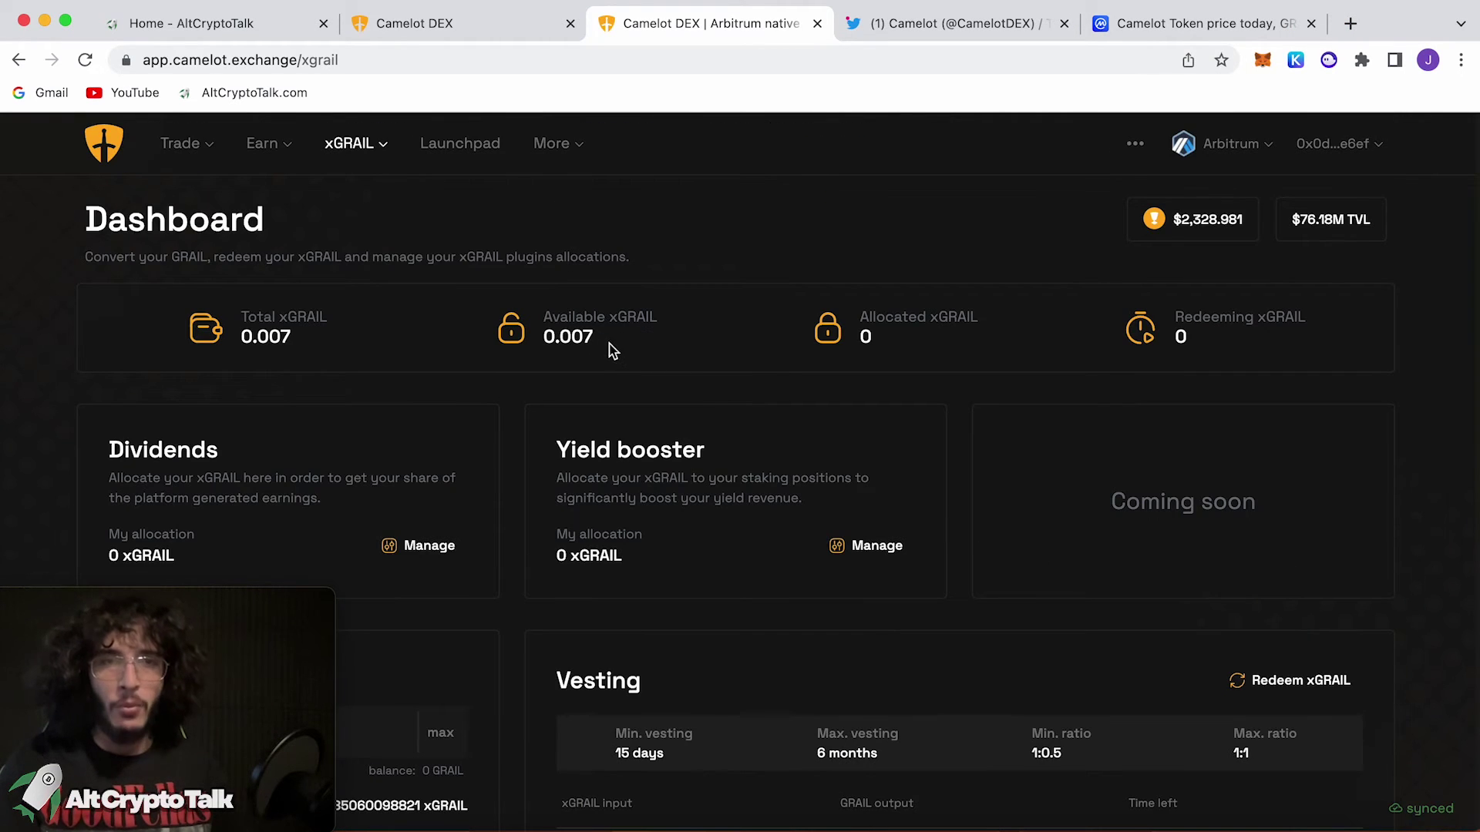
{"action": "scroll", "coordinate": [611, 344], "scroll_direction": "down", "scroll_amount": 1}
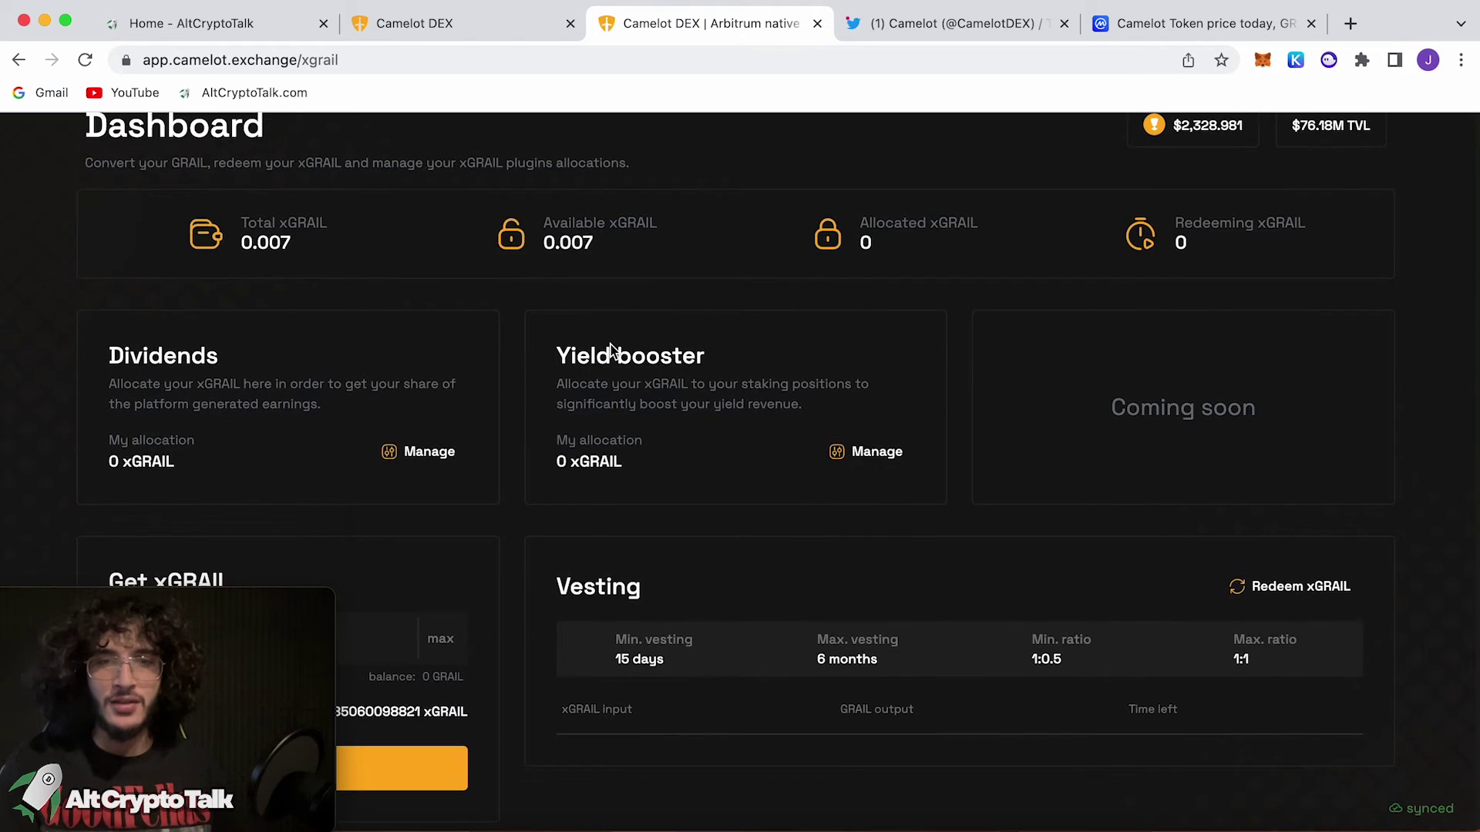
{"action": "scroll", "coordinate": [611, 345], "scroll_direction": "up", "scroll_amount": 1}
- Open the xGRAIL Dividends page and set up a 0.0035 xGRAIL allocation
{"action": "left_click", "coordinate": [349, 143]}
{"action": "left_click", "coordinate": [381, 232]}
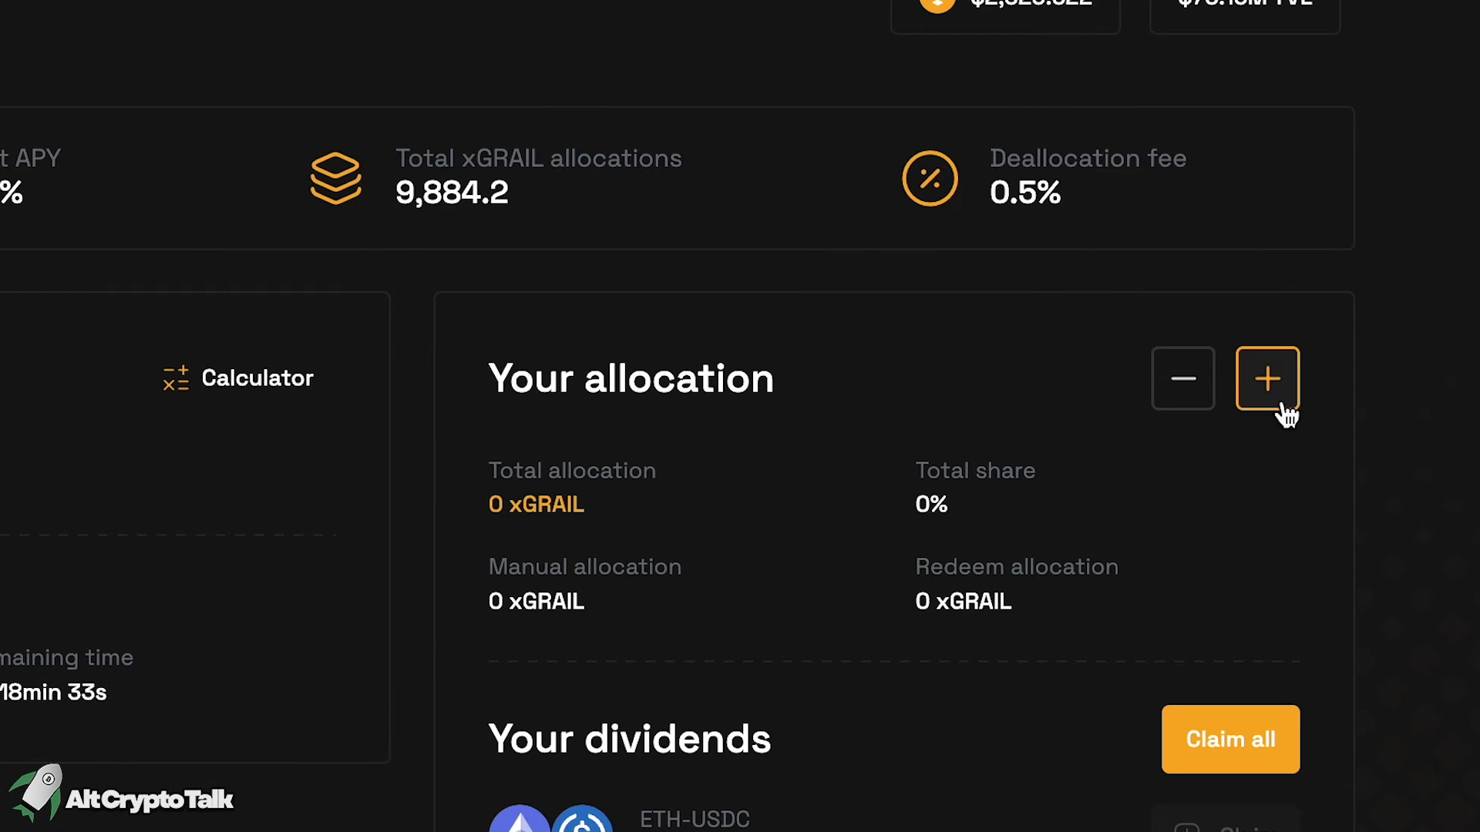
{"action": "left_click", "coordinate": [1268, 379]}
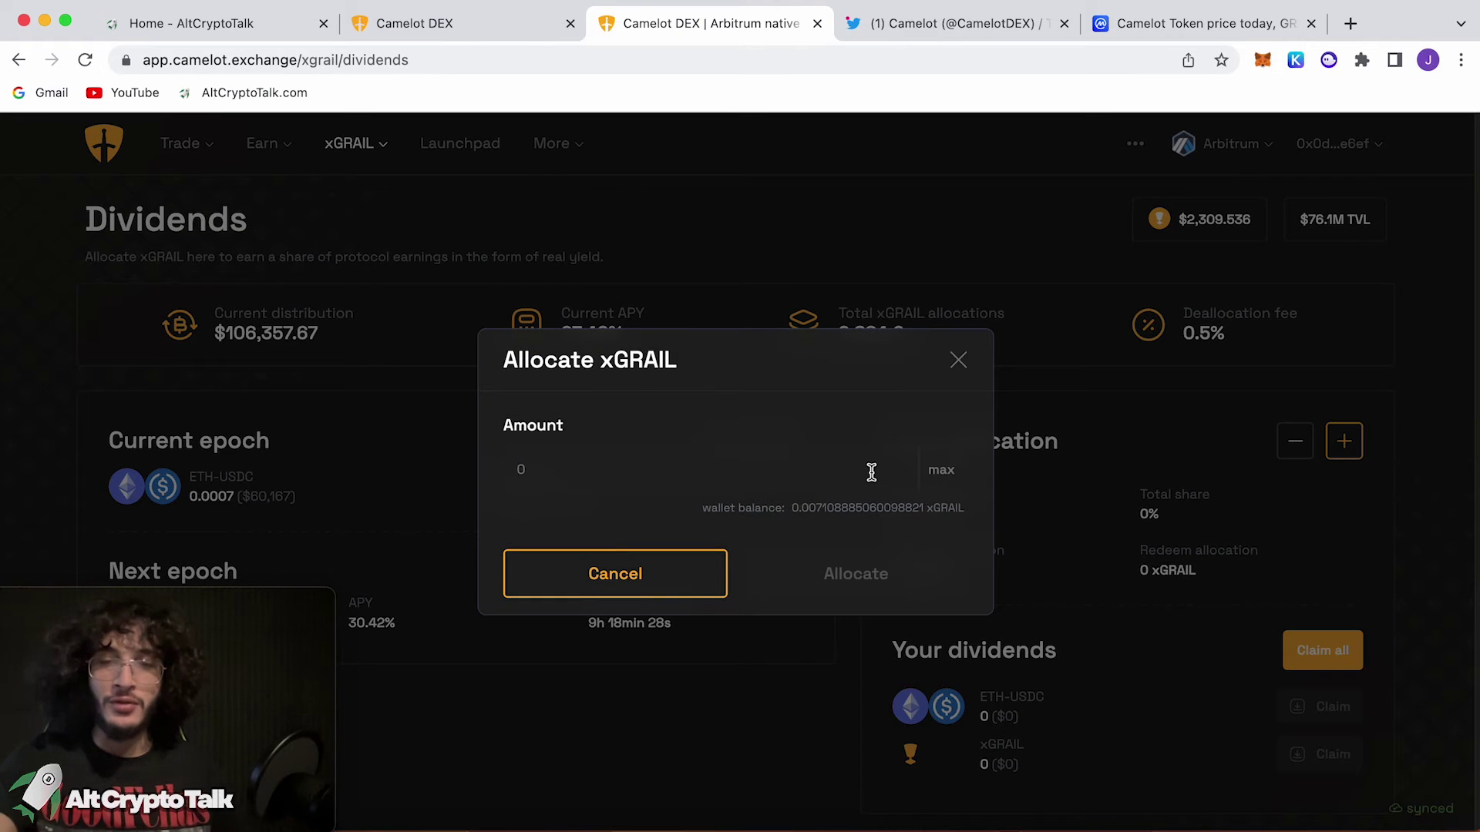
{"action": "type", "text": "0.0035"}
{"action": "left_click", "coordinate": [855, 648]}
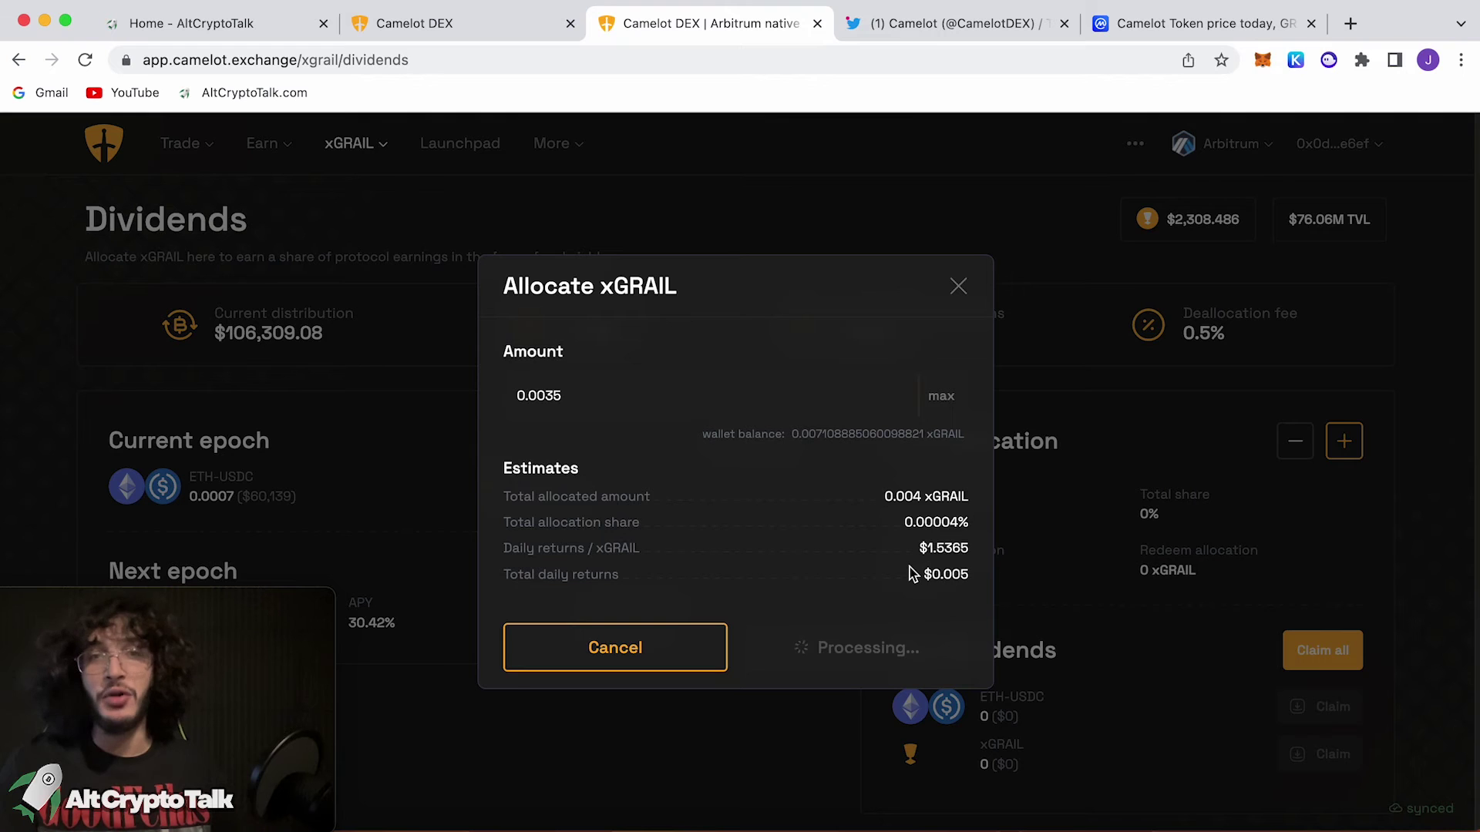
- Check the wallet's asset balances in MetaMask
{"action": "left_click", "coordinate": [1263, 61]}
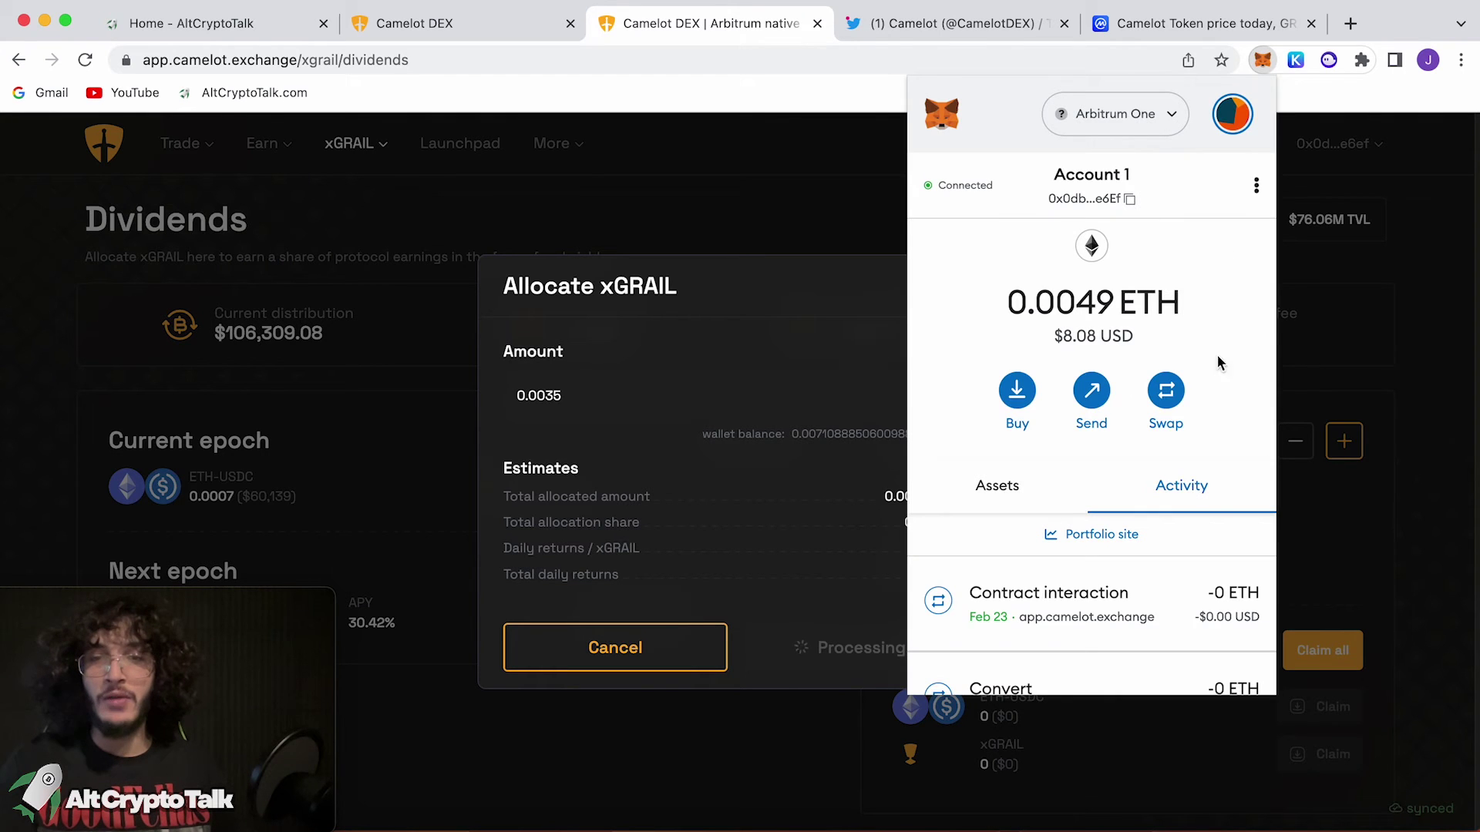
{"action": "left_click", "coordinate": [998, 486]}
{"action": "left_click", "coordinate": [897, 496]}
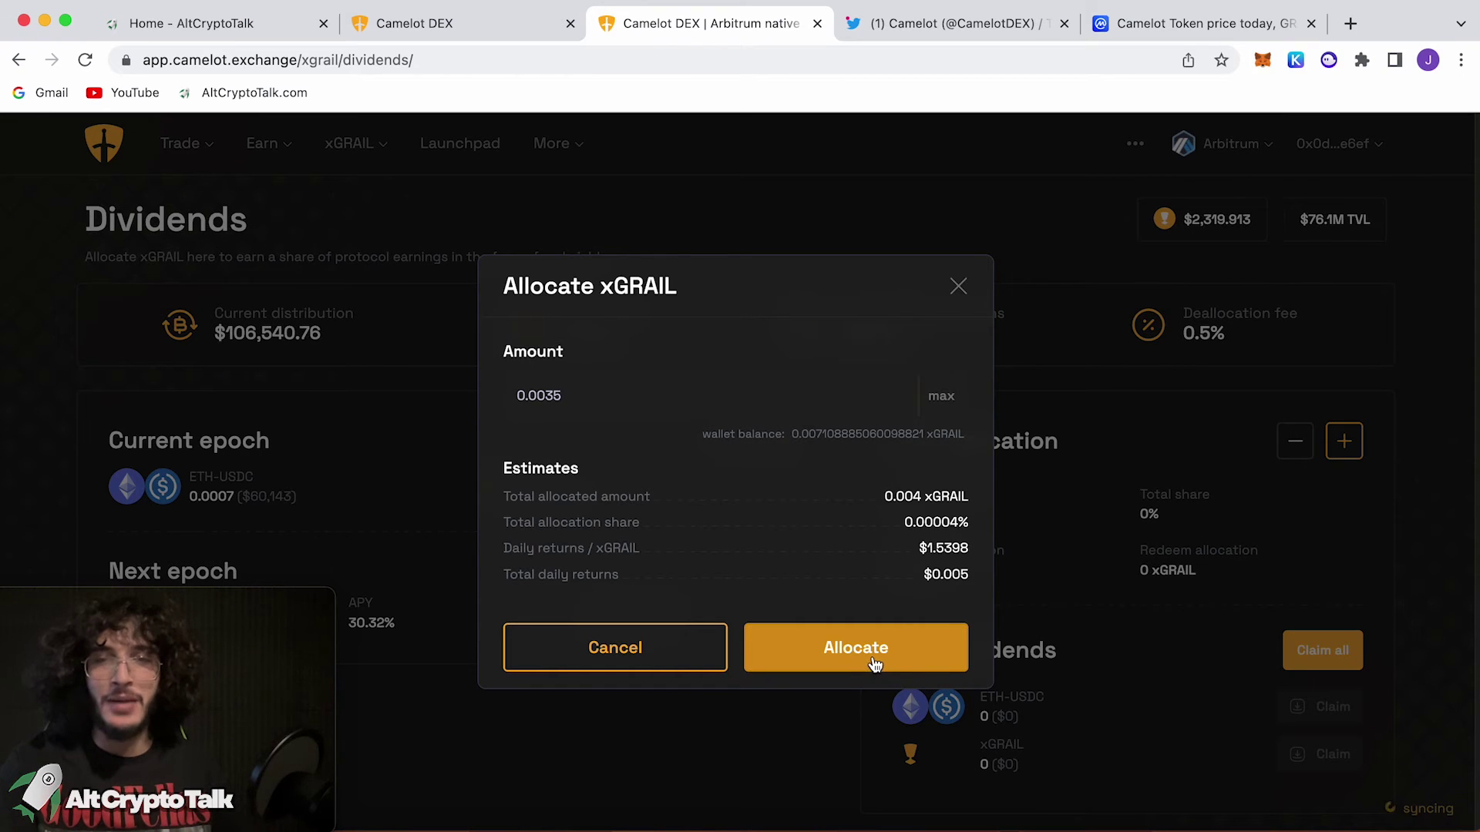
- Submit the 0.0035 xGRAIL dividend allocation and confirm it in MetaMask
{"action": "left_click", "coordinate": [873, 657]}
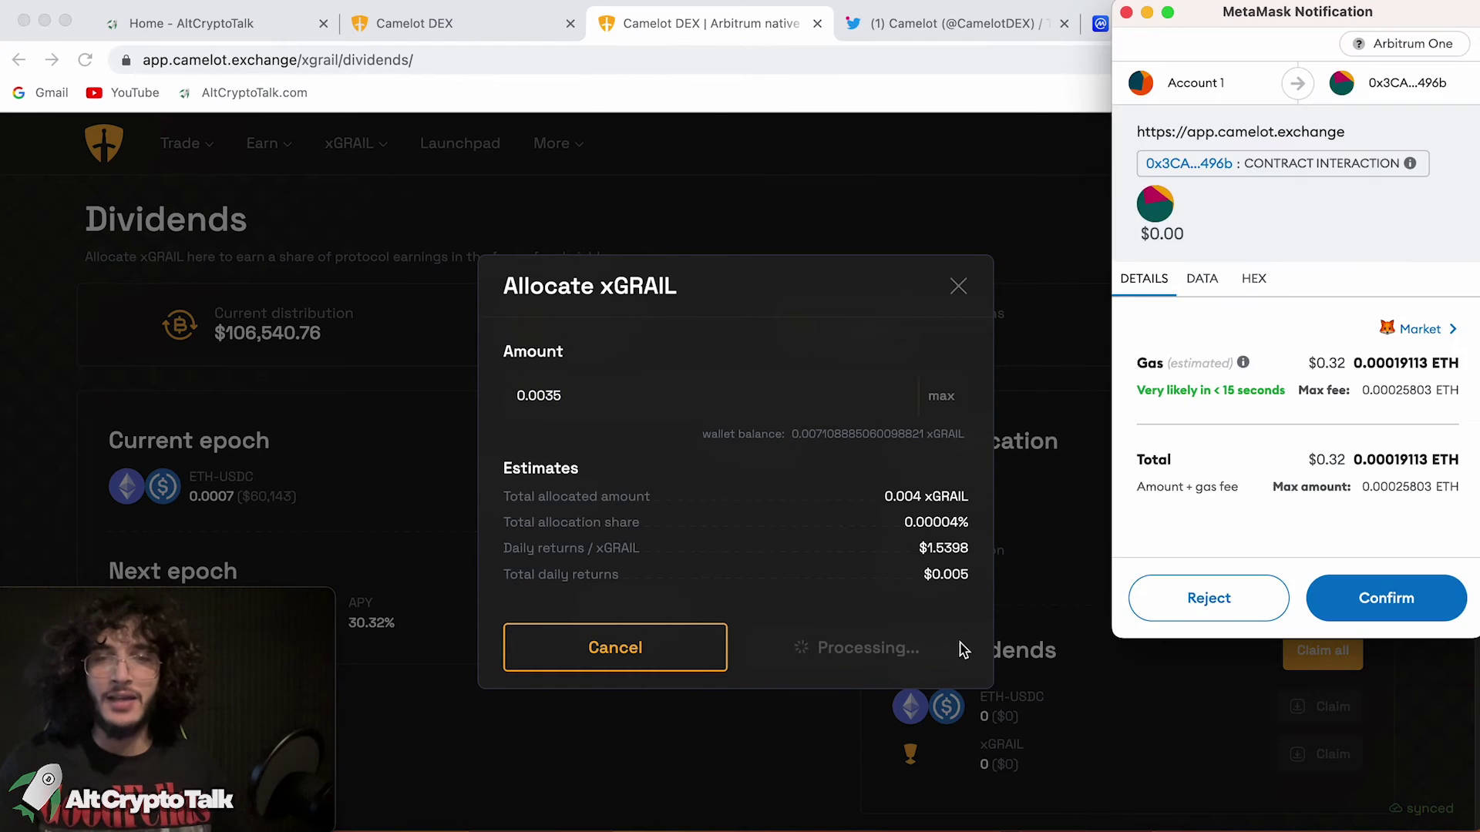
{"action": "left_click", "coordinate": [1383, 600]}
{"action": "left_click", "coordinate": [1263, 60]}
{"action": "scroll", "coordinate": [1134, 551], "scroll_direction": "down", "scroll_amount": 2}
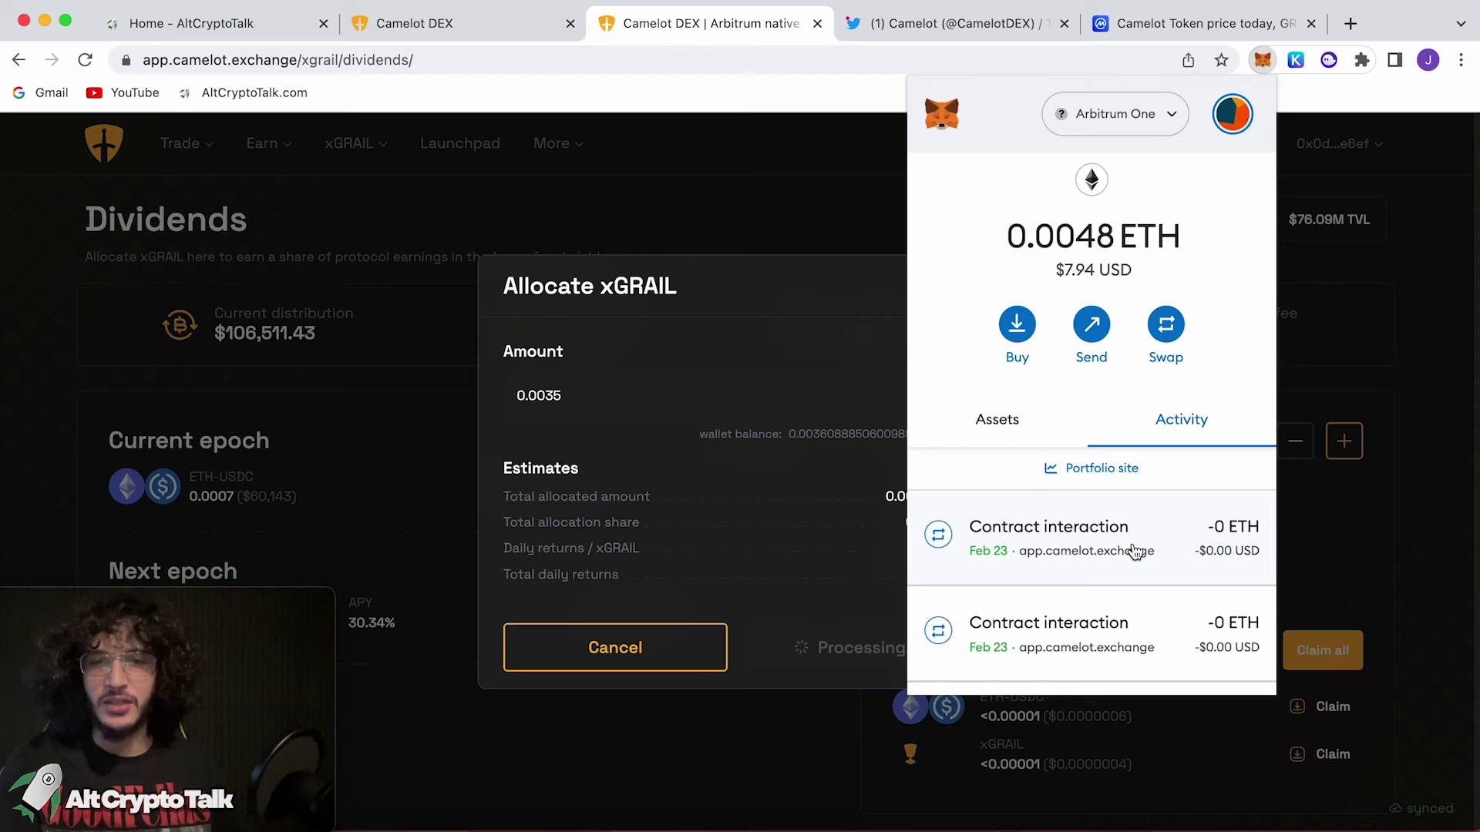
{"action": "left_click", "coordinate": [997, 418]}
{"action": "left_click", "coordinate": [799, 306]}
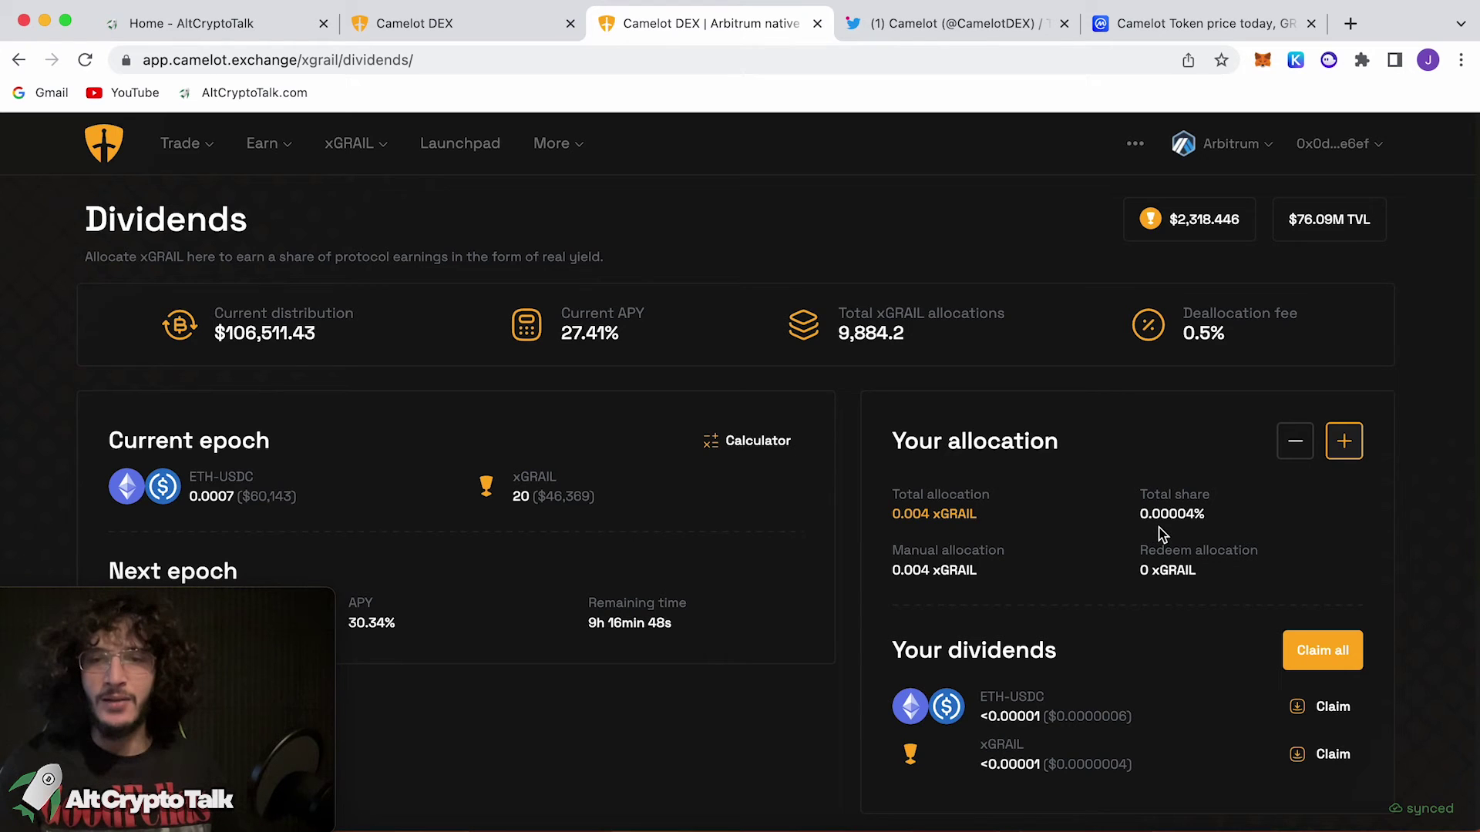
{"action": "scroll", "coordinate": [1162, 533], "scroll_direction": "down", "scroll_amount": 1}
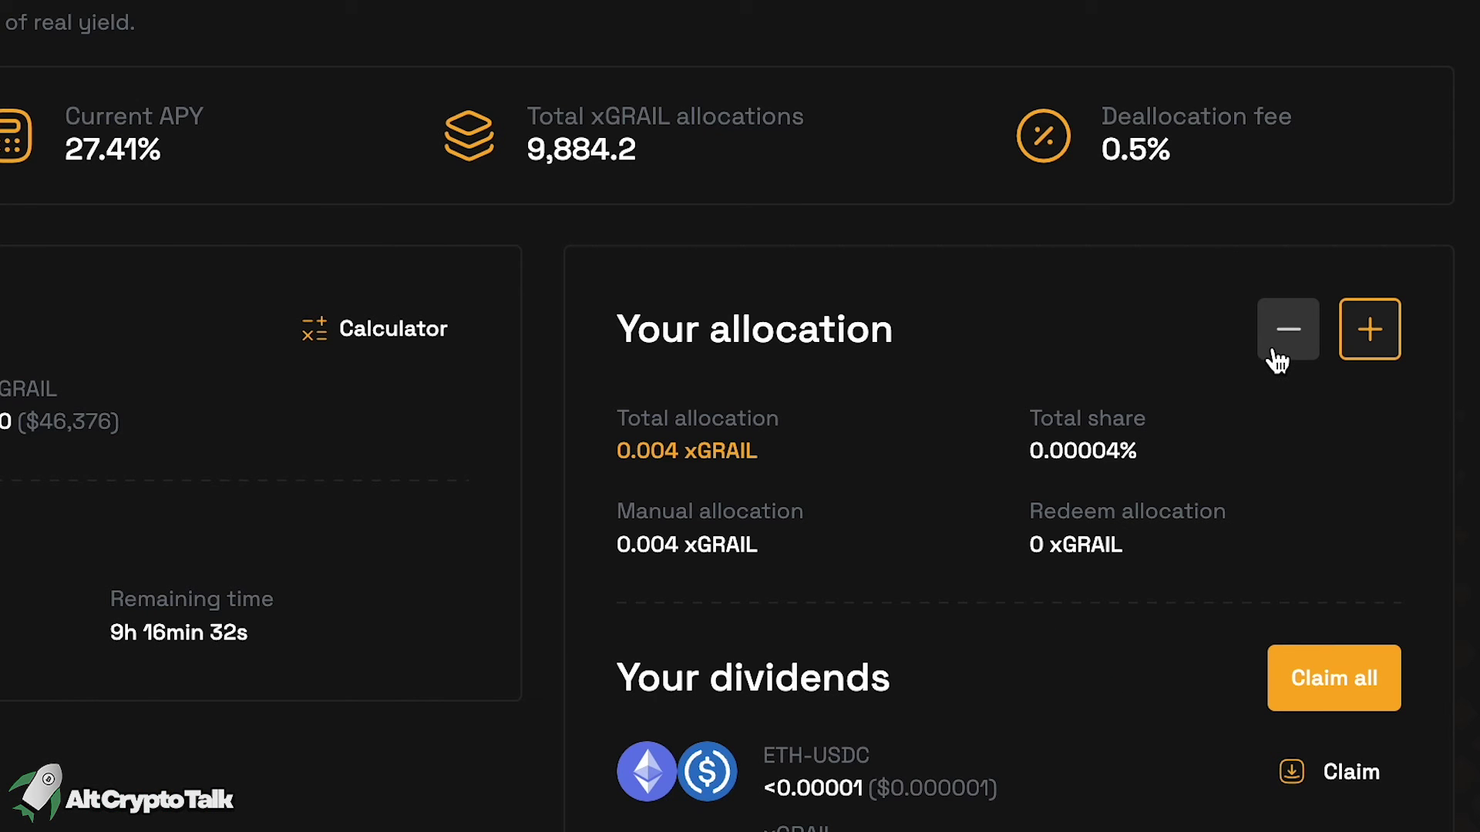
- Fill the Deallocate form with the max allocated xGRAIL, then close it without deallocating
{"action": "left_click", "coordinate": [1287, 329]}
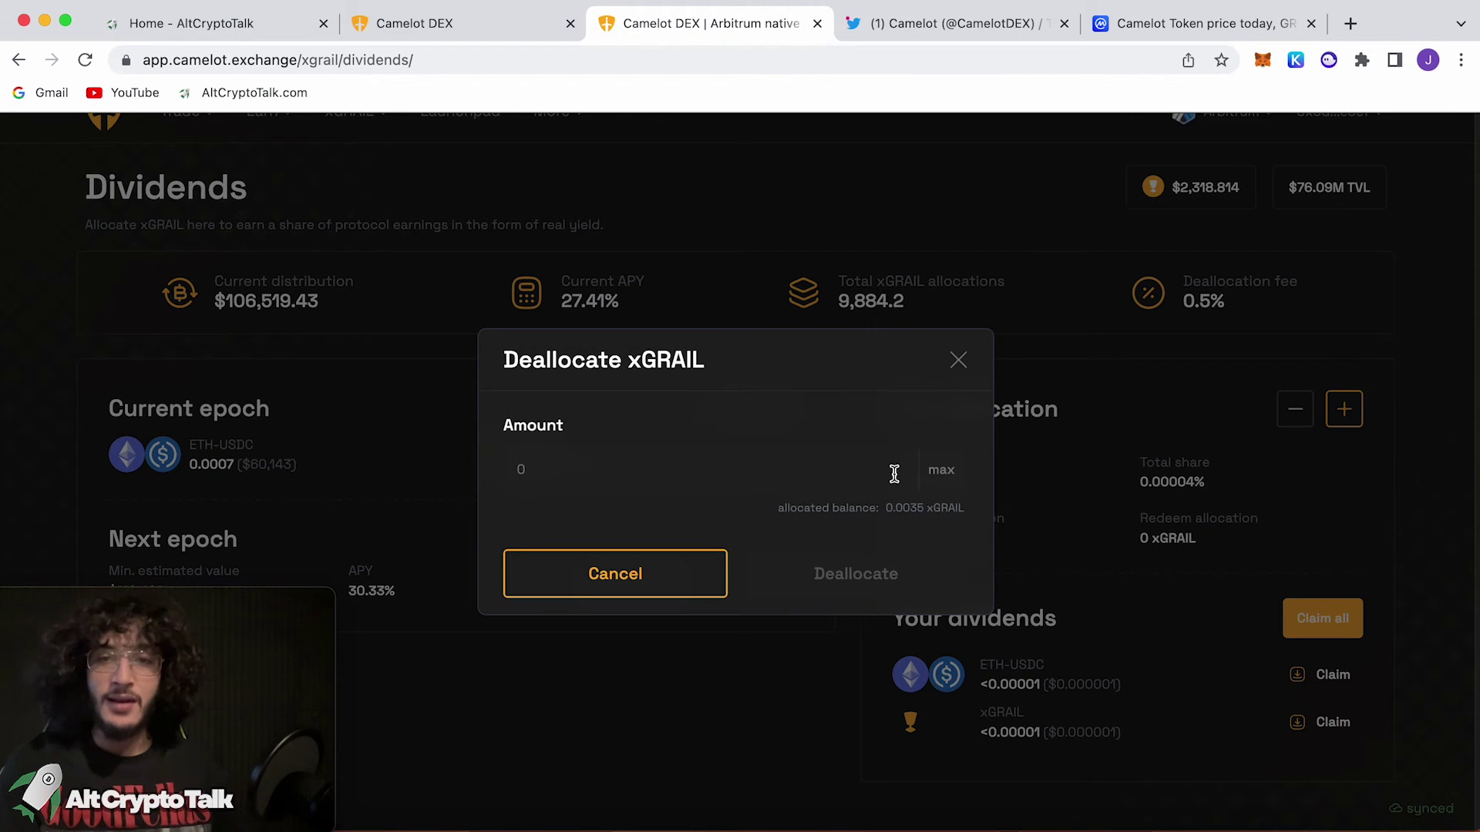
{"action": "left_click", "coordinate": [941, 471]}
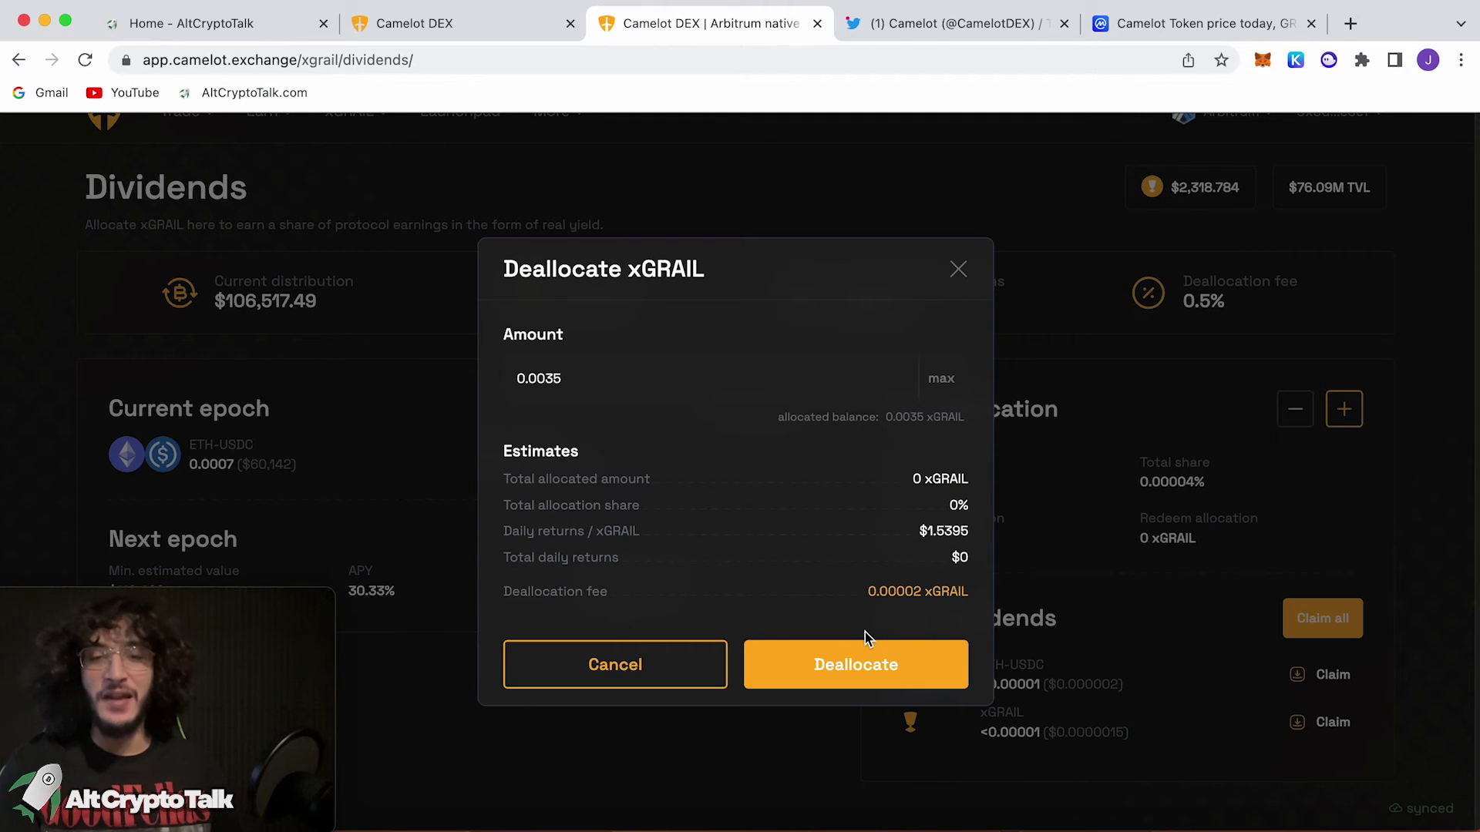
{"action": "left_click", "coordinate": [959, 282]}
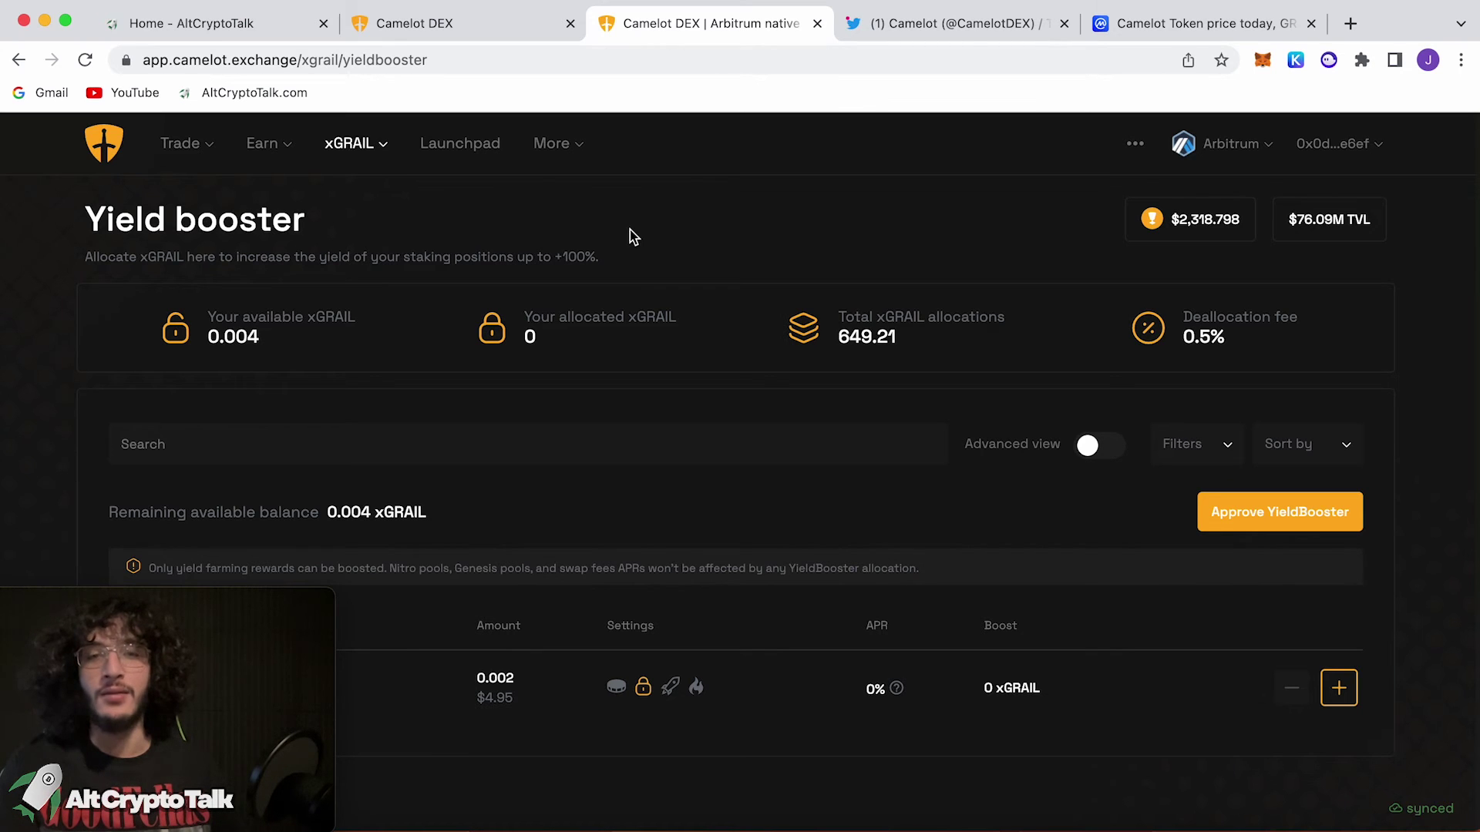
{"action": "scroll", "coordinate": [630, 231], "scroll_direction": "down", "scroll_amount": 2}
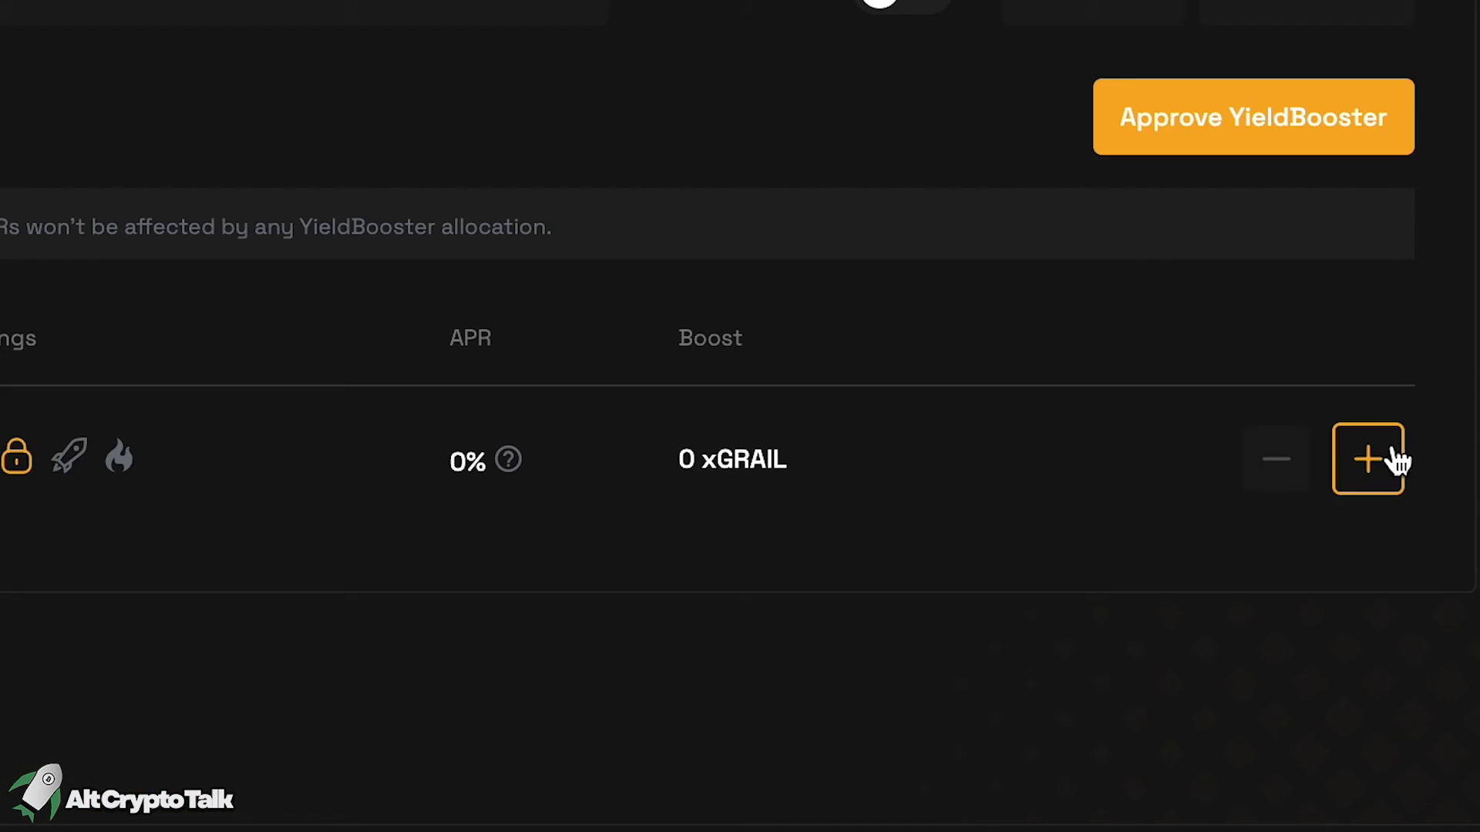
{"action": "left_click", "coordinate": [1338, 608]}
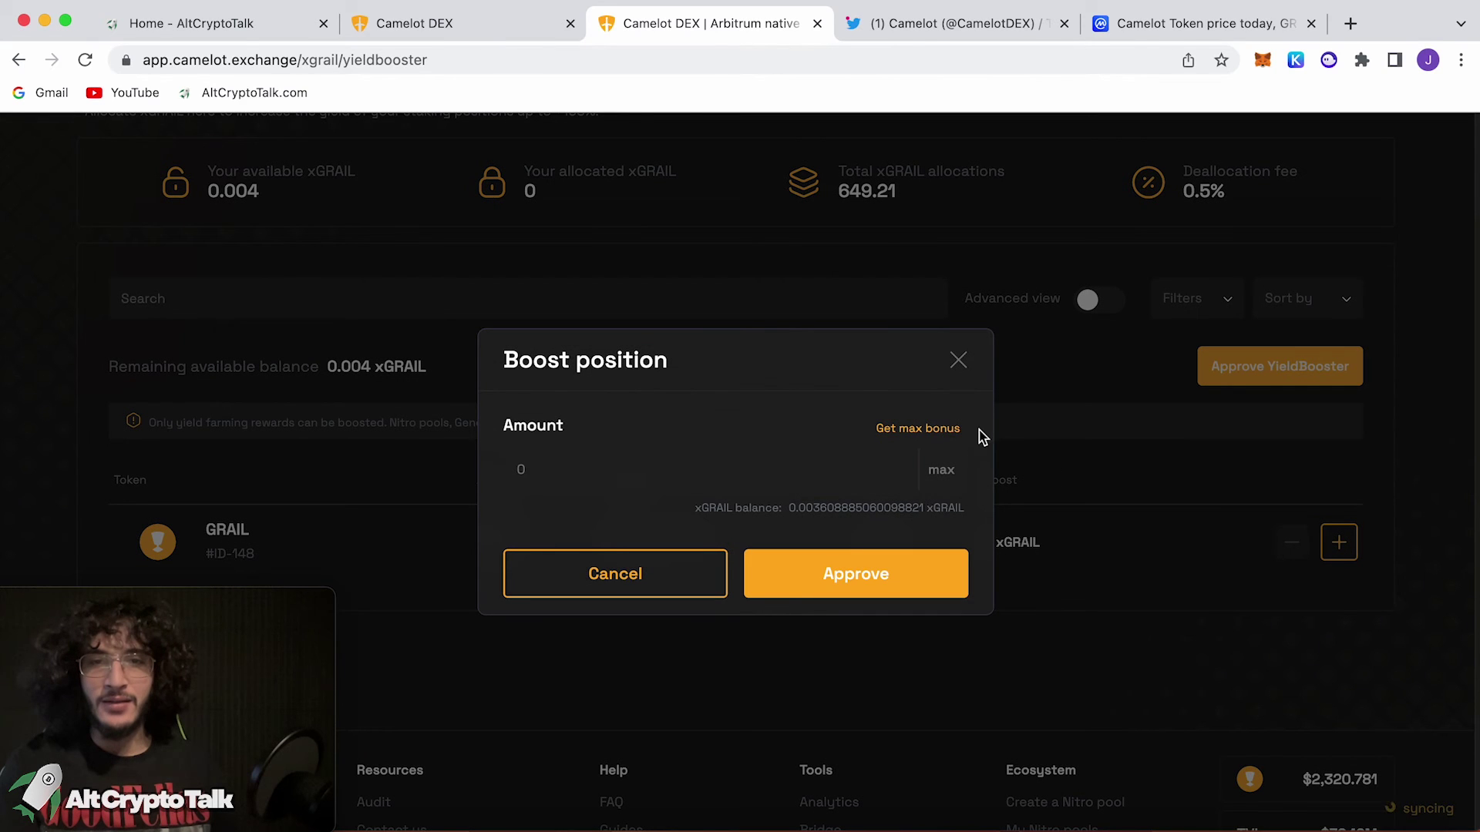
{"action": "left_click", "coordinate": [940, 439]}
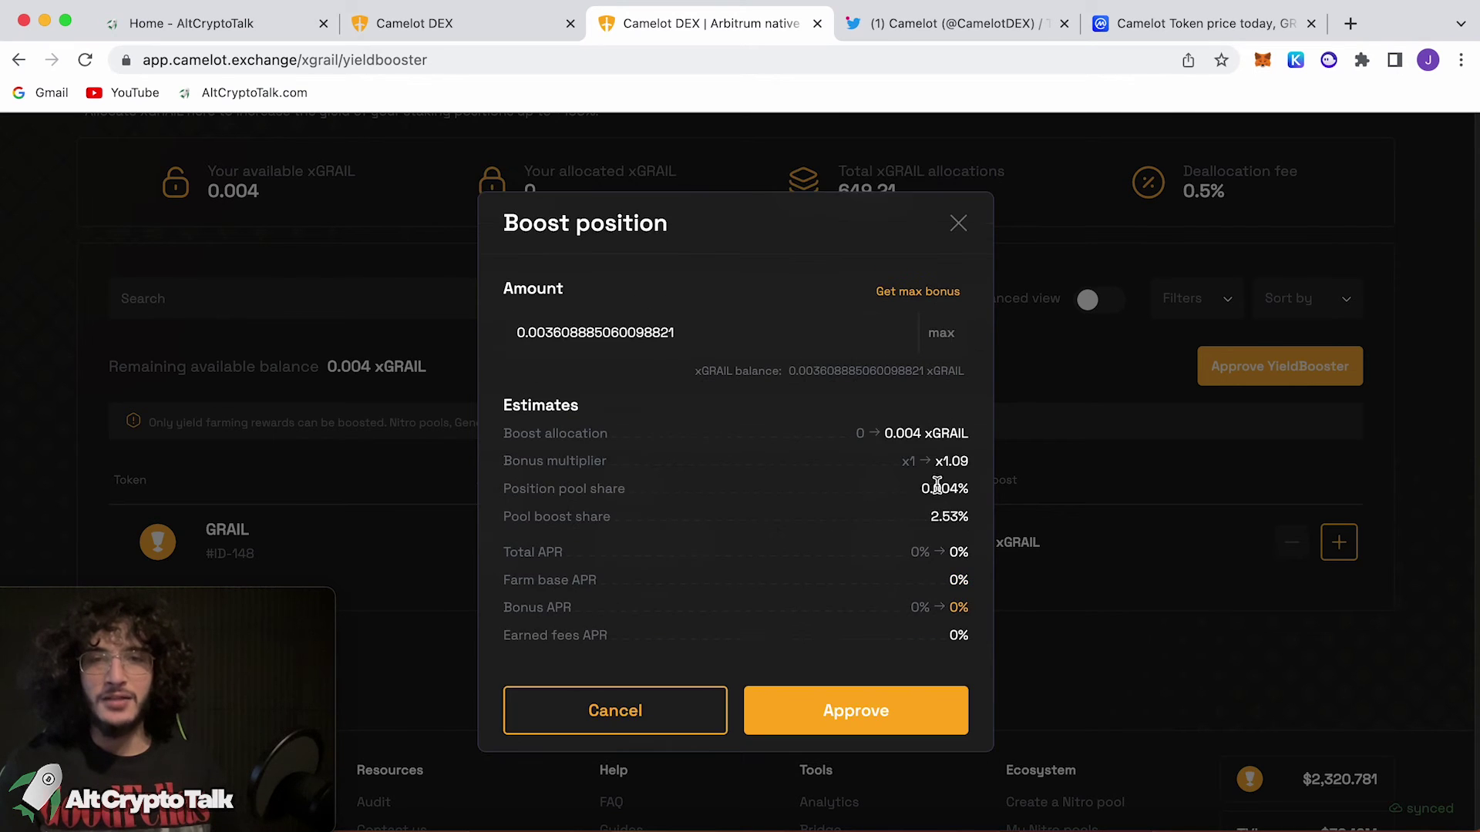
{"action": "left_click", "coordinate": [959, 223]}
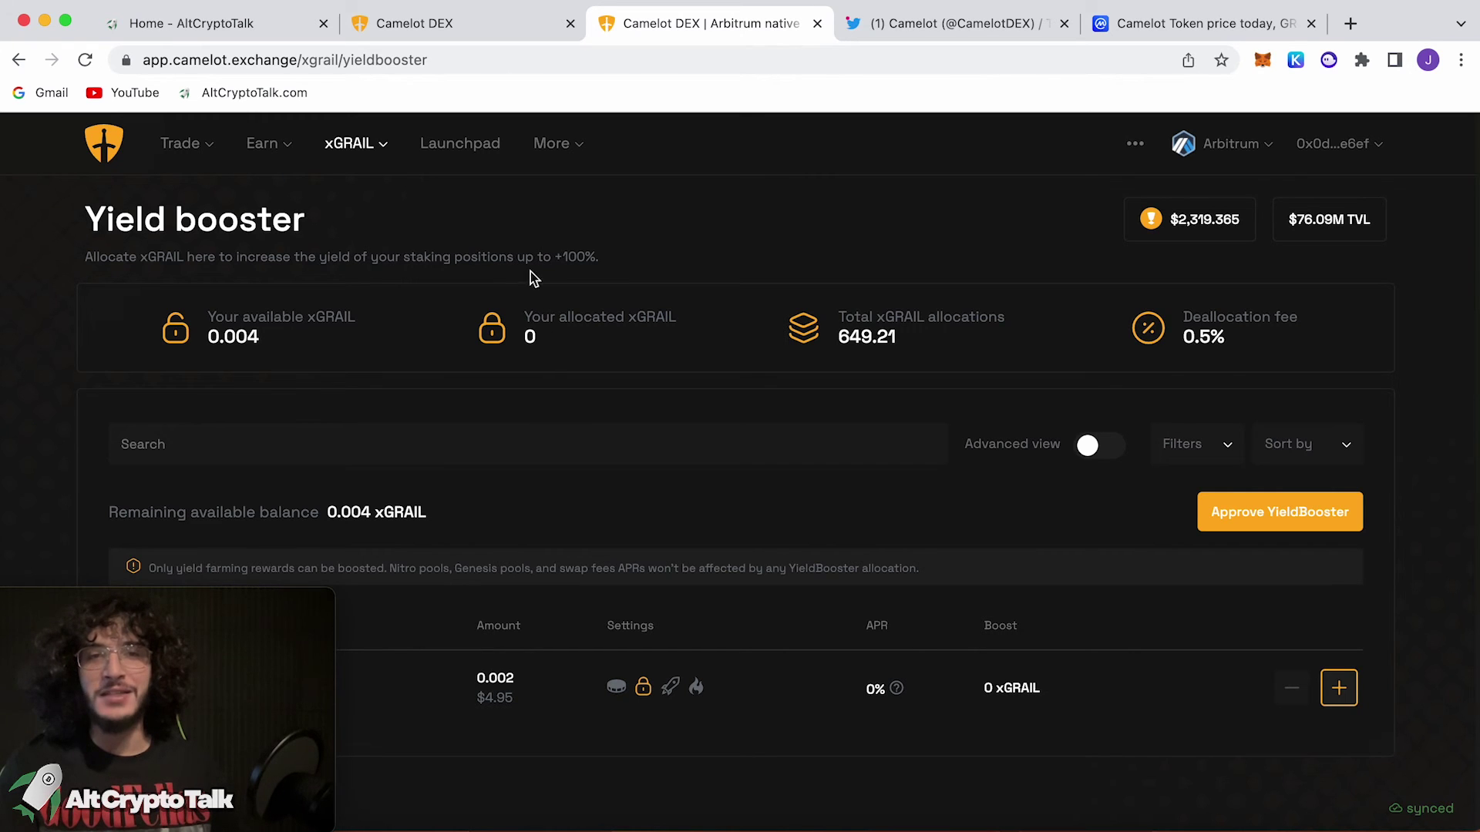
- Open the FCTR fair auction from the Launchpad and accept the sale disclaimer
{"action": "left_click", "coordinate": [458, 144]}
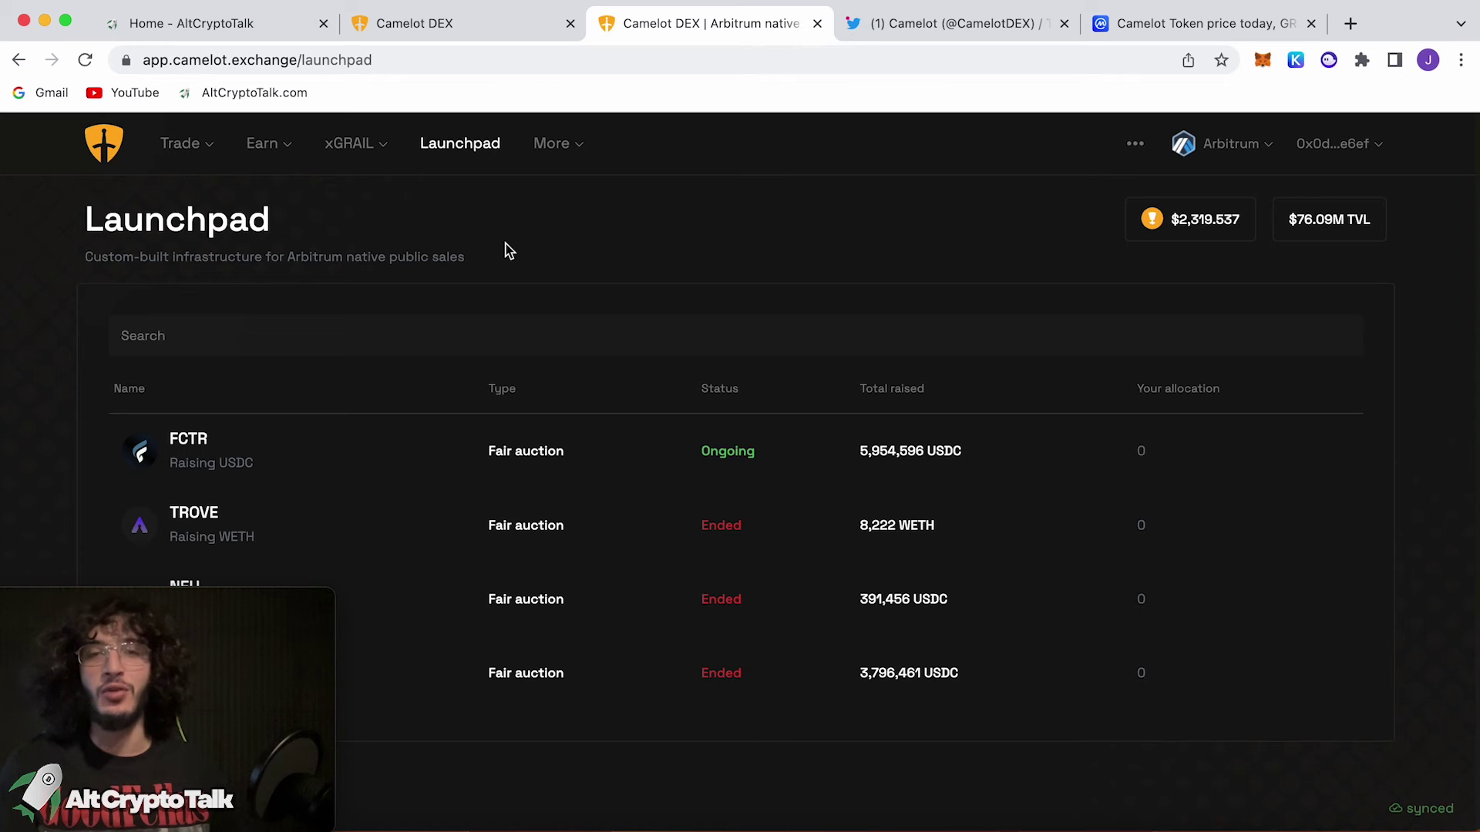
{"action": "scroll", "coordinate": [665, 347], "scroll_direction": "down", "scroll_amount": 2}
{"action": "scroll", "coordinate": [665, 348], "scroll_direction": "down", "scroll_amount": 2}
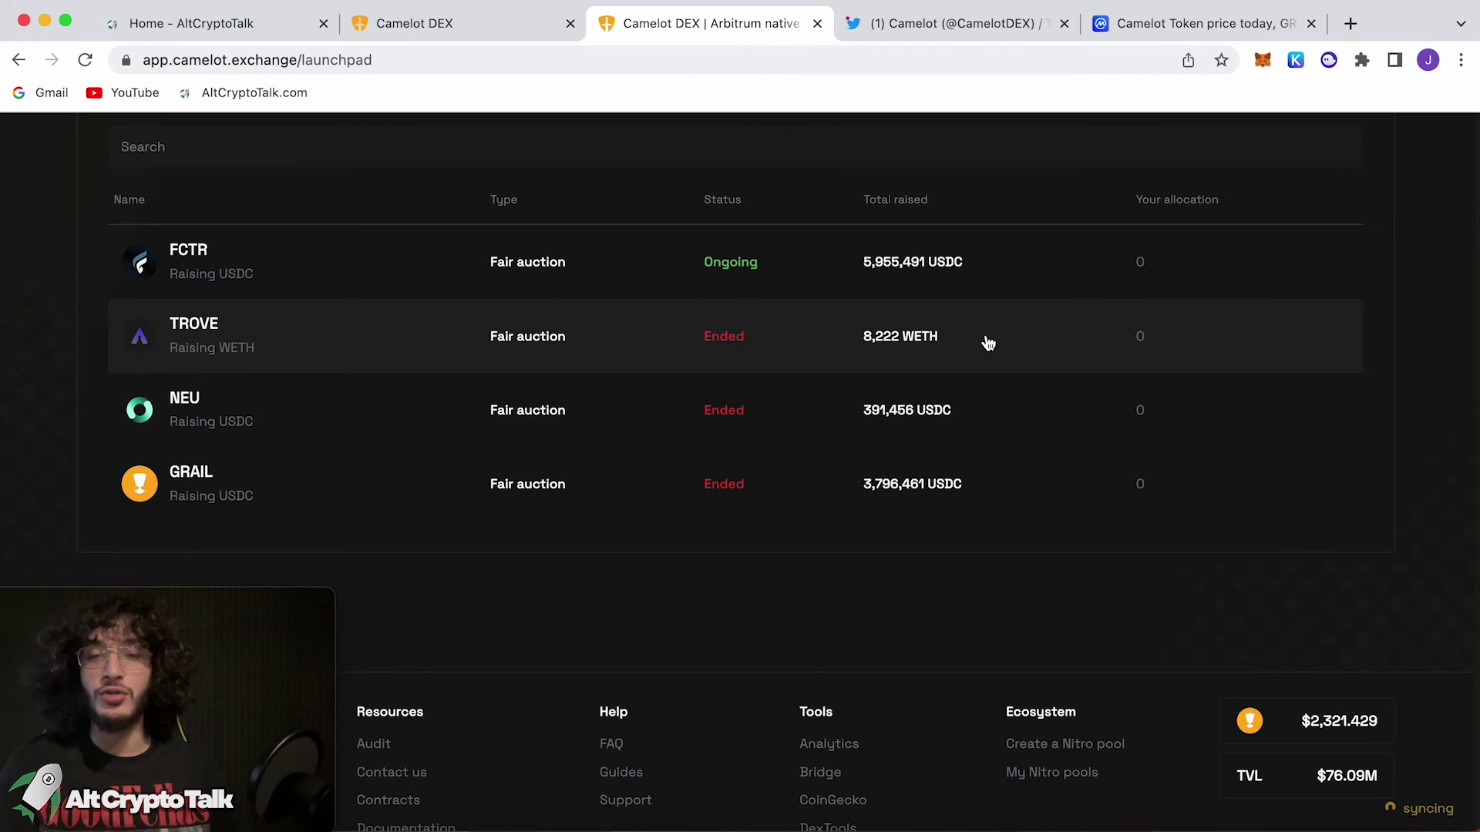
{"action": "scroll", "coordinate": [987, 342], "scroll_direction": "up", "scroll_amount": 2}
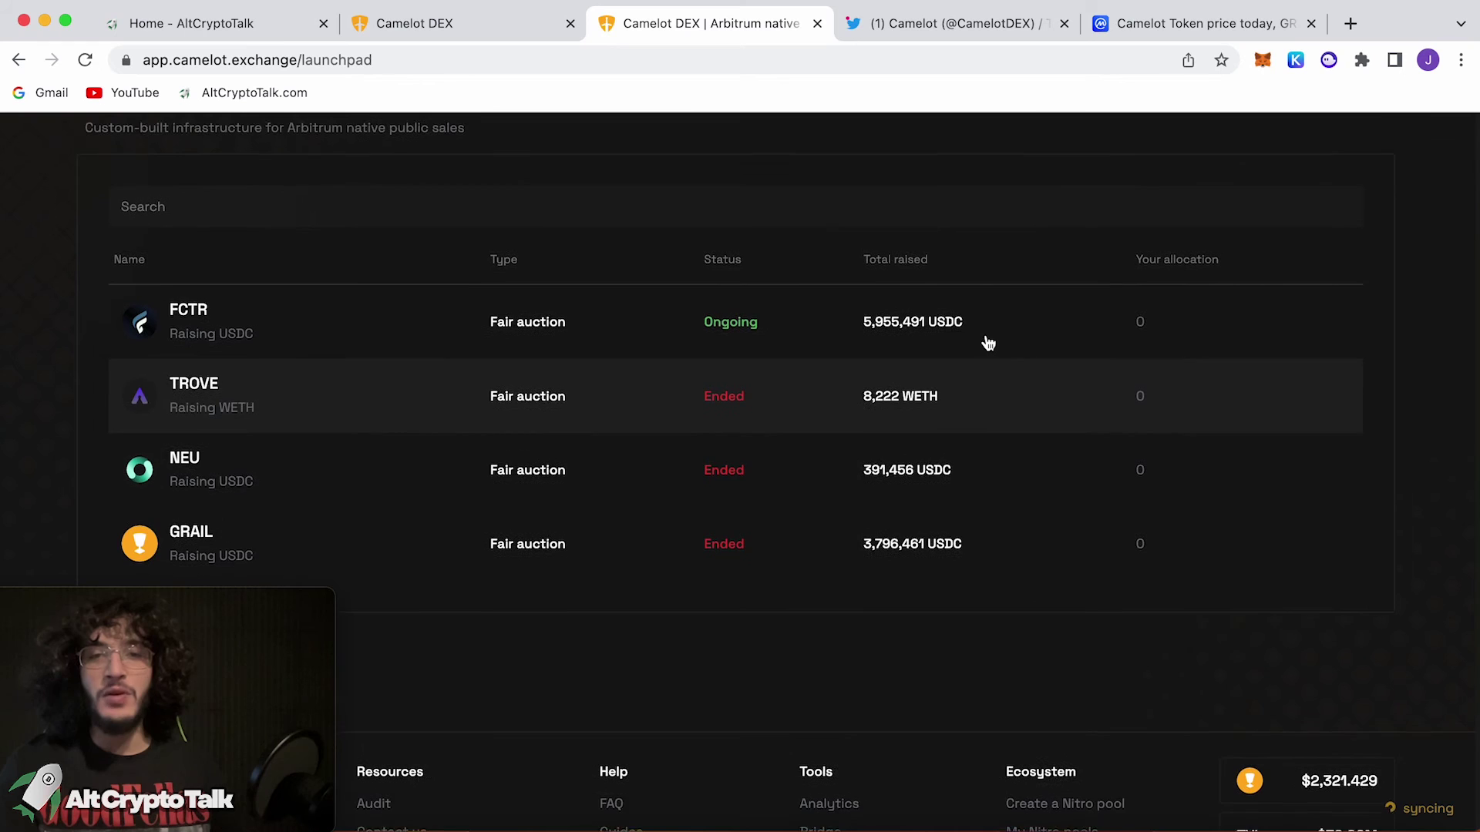
{"action": "left_click", "coordinate": [996, 342]}
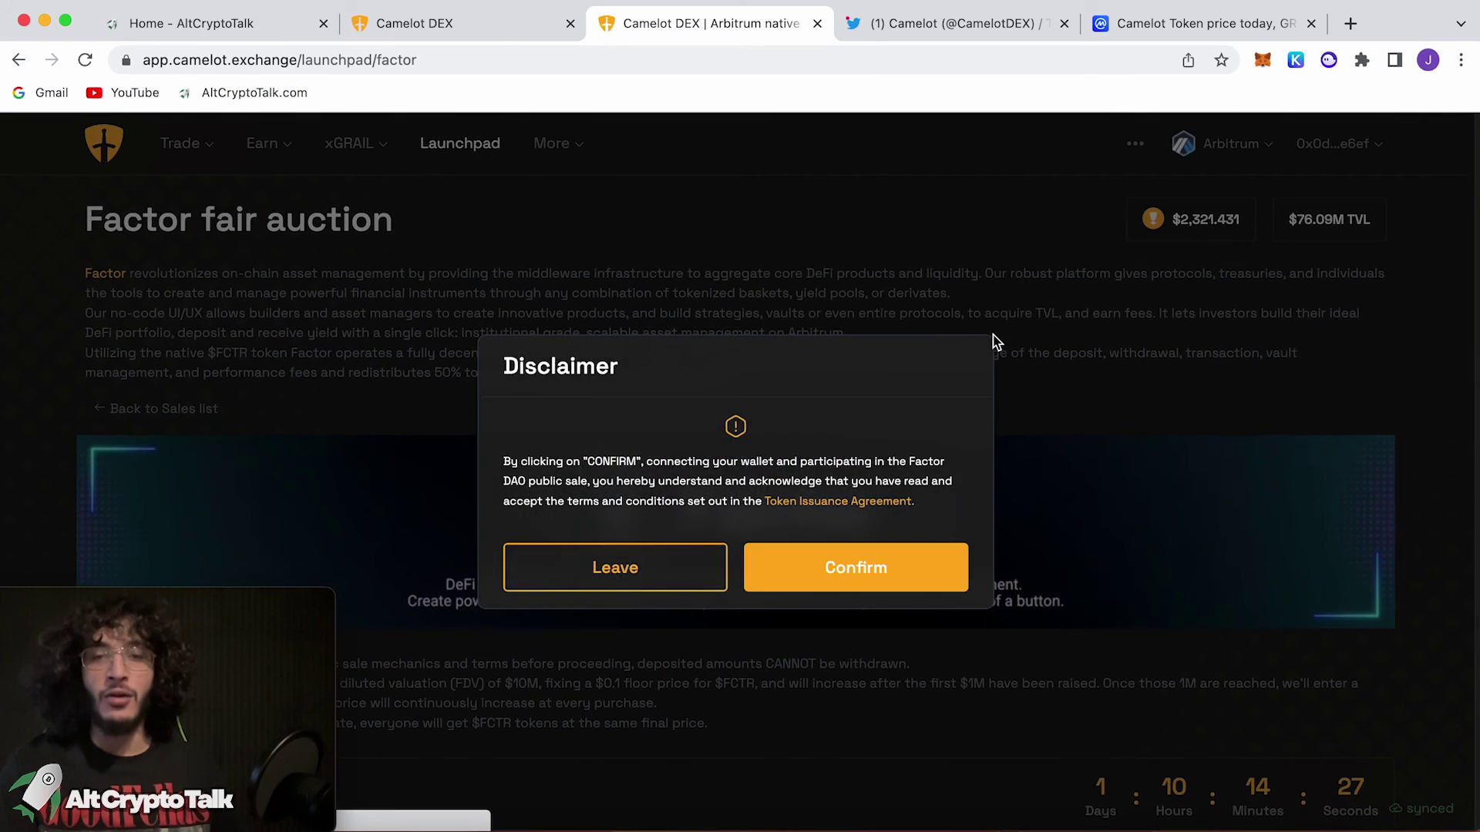
{"action": "left_click", "coordinate": [869, 579]}
{"action": "scroll", "coordinate": [874, 581], "scroll_direction": "down", "scroll_amount": 2}
{"action": "scroll", "coordinate": [875, 582], "scroll_direction": "down", "scroll_amount": 1}
{"action": "scroll", "coordinate": [876, 582], "scroll_direction": "up", "scroll_amount": 3}
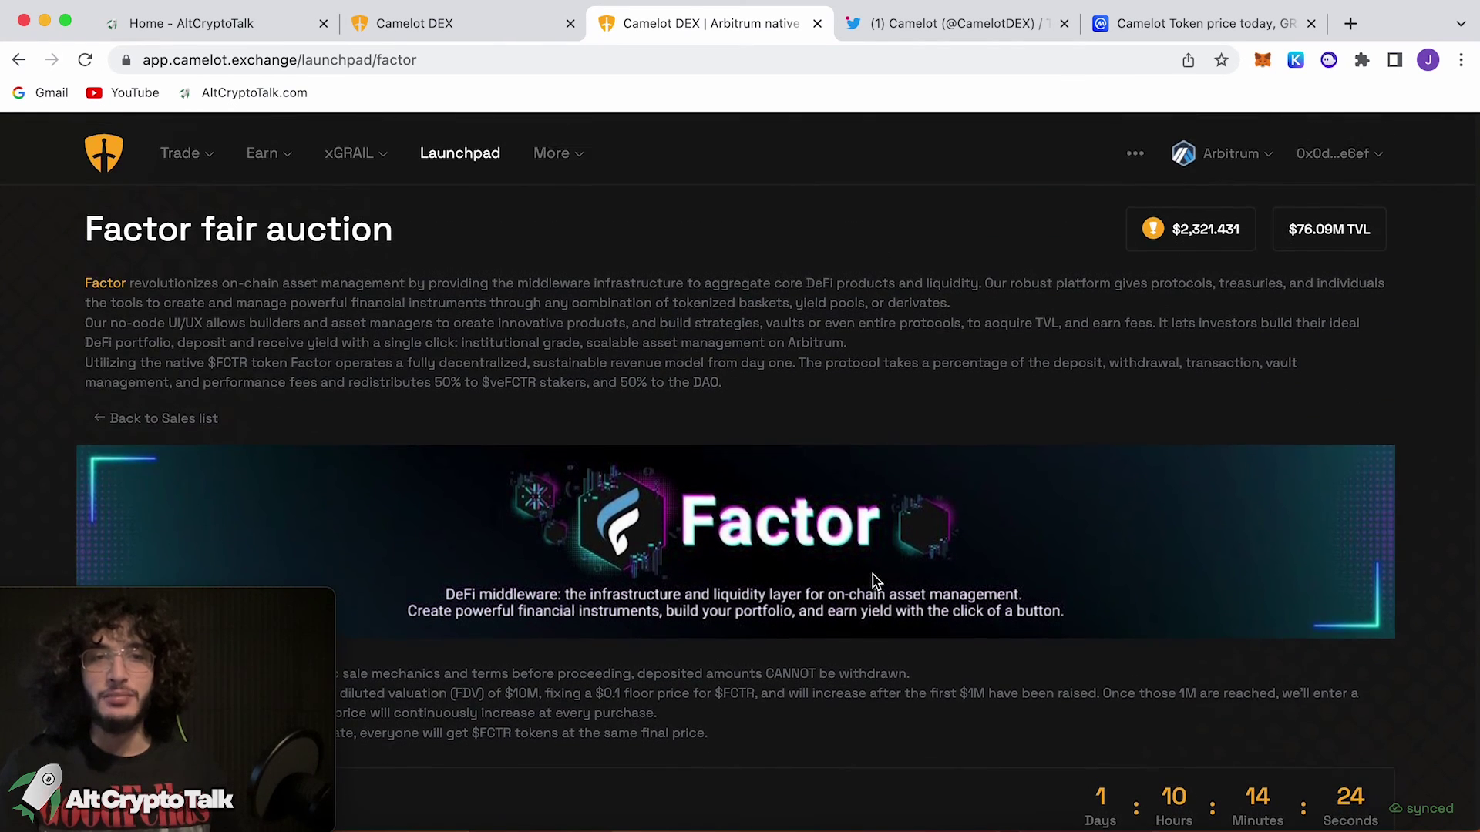
{"action": "scroll", "coordinate": [873, 575], "scroll_direction": "down", "scroll_amount": 5}
{"action": "scroll", "coordinate": [872, 572], "scroll_direction": "down", "scroll_amount": 2}
{"action": "scroll", "coordinate": [872, 573], "scroll_direction": "down", "scroll_amount": 3}
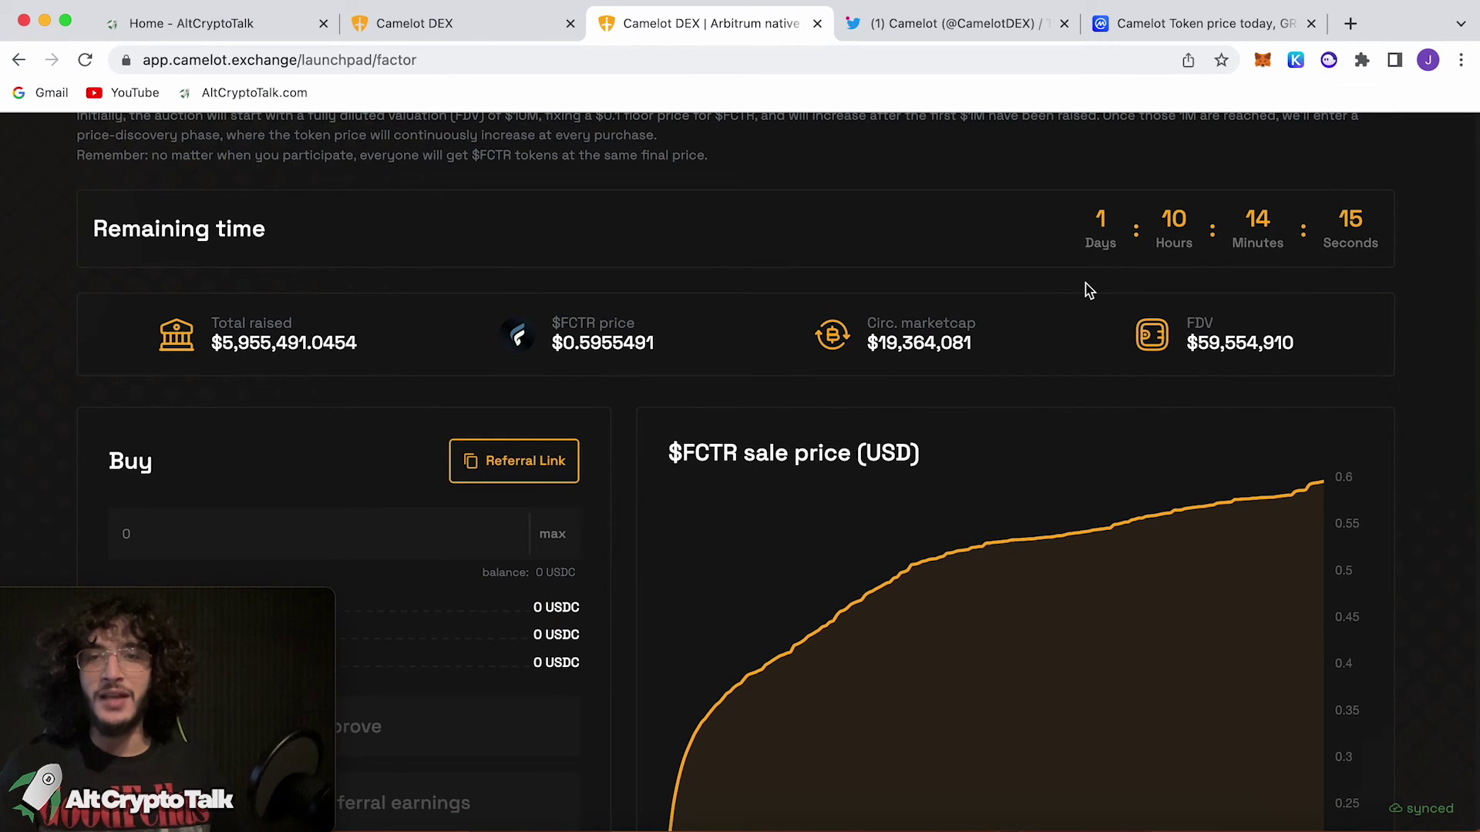
{"action": "scroll", "coordinate": [809, 348], "scroll_direction": "down", "scroll_amount": 3}
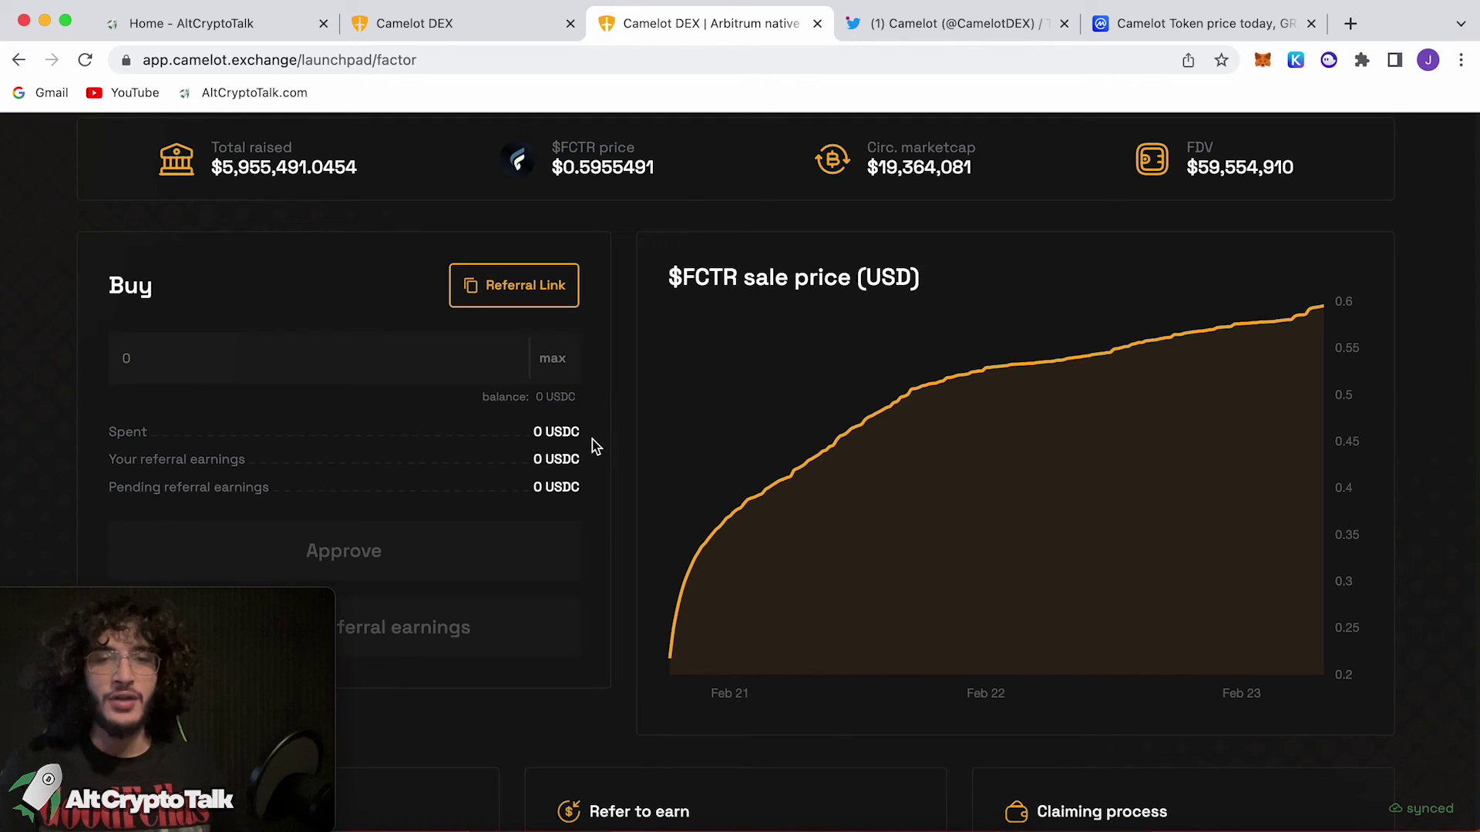
{"action": "scroll", "coordinate": [393, 279], "scroll_direction": "up", "scroll_amount": 5}
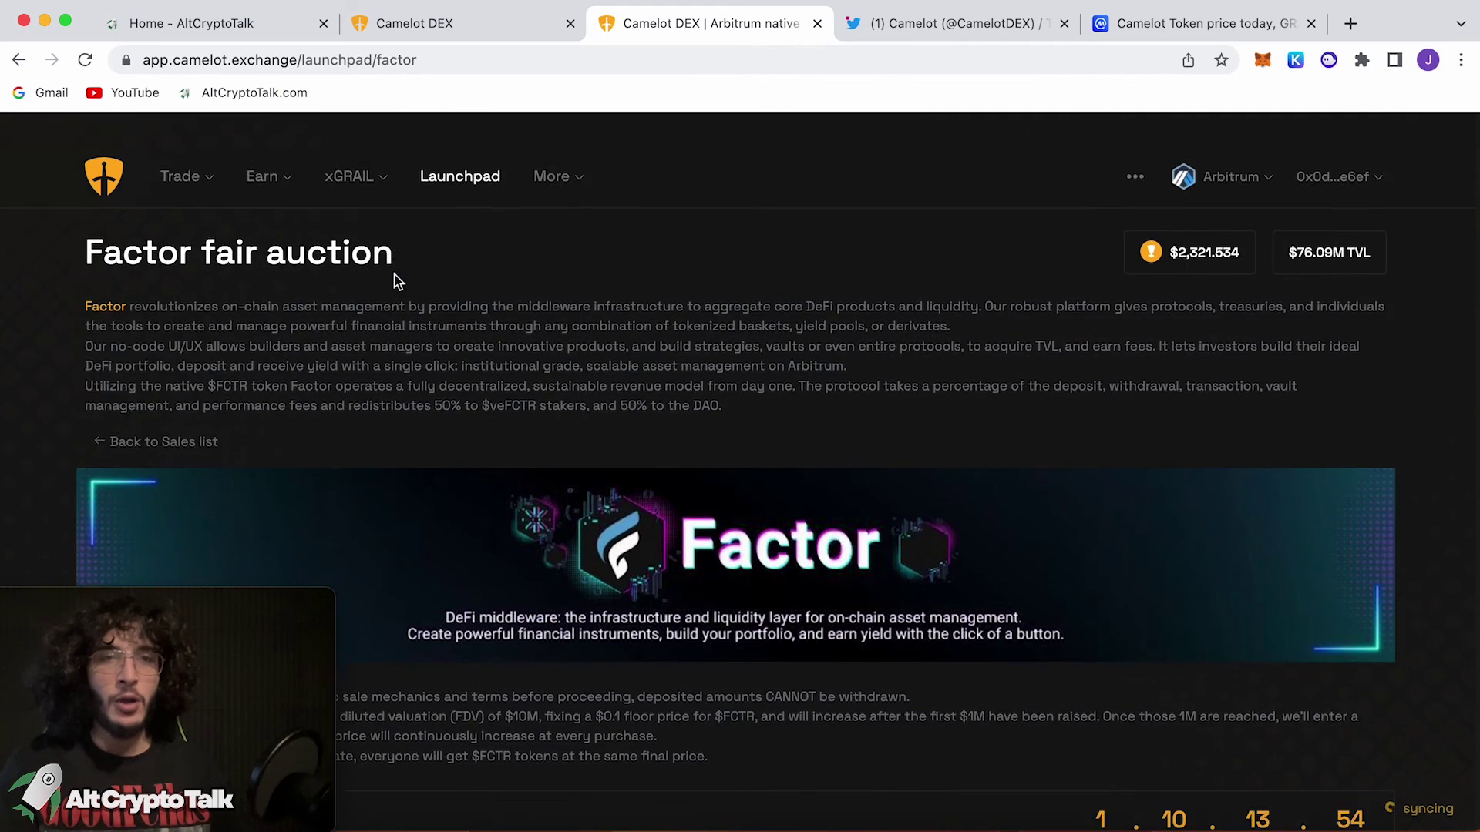
- Swap 0.002 ETH for about 3.32 USDC, then return to the Launchpad sales list
{"action": "left_click", "coordinate": [191, 211]}
{"action": "left_click", "coordinate": [221, 500]}
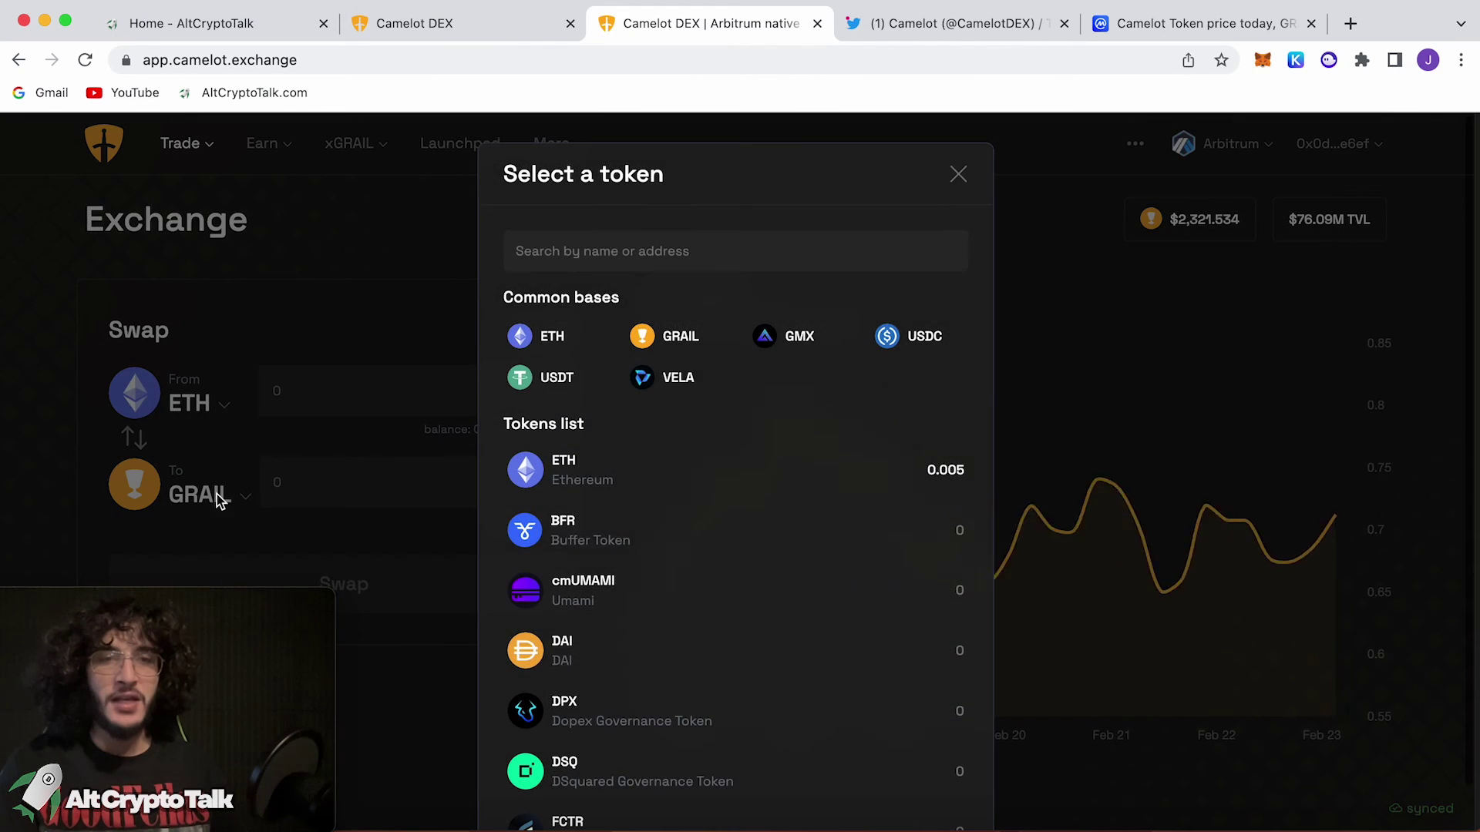
{"action": "left_click", "coordinate": [913, 336]}
{"action": "left_click", "coordinate": [348, 391]}
{"action": "type", "text": "0.002"}
{"action": "scroll", "coordinate": [520, 570], "scroll_direction": "down", "scroll_amount": 5}
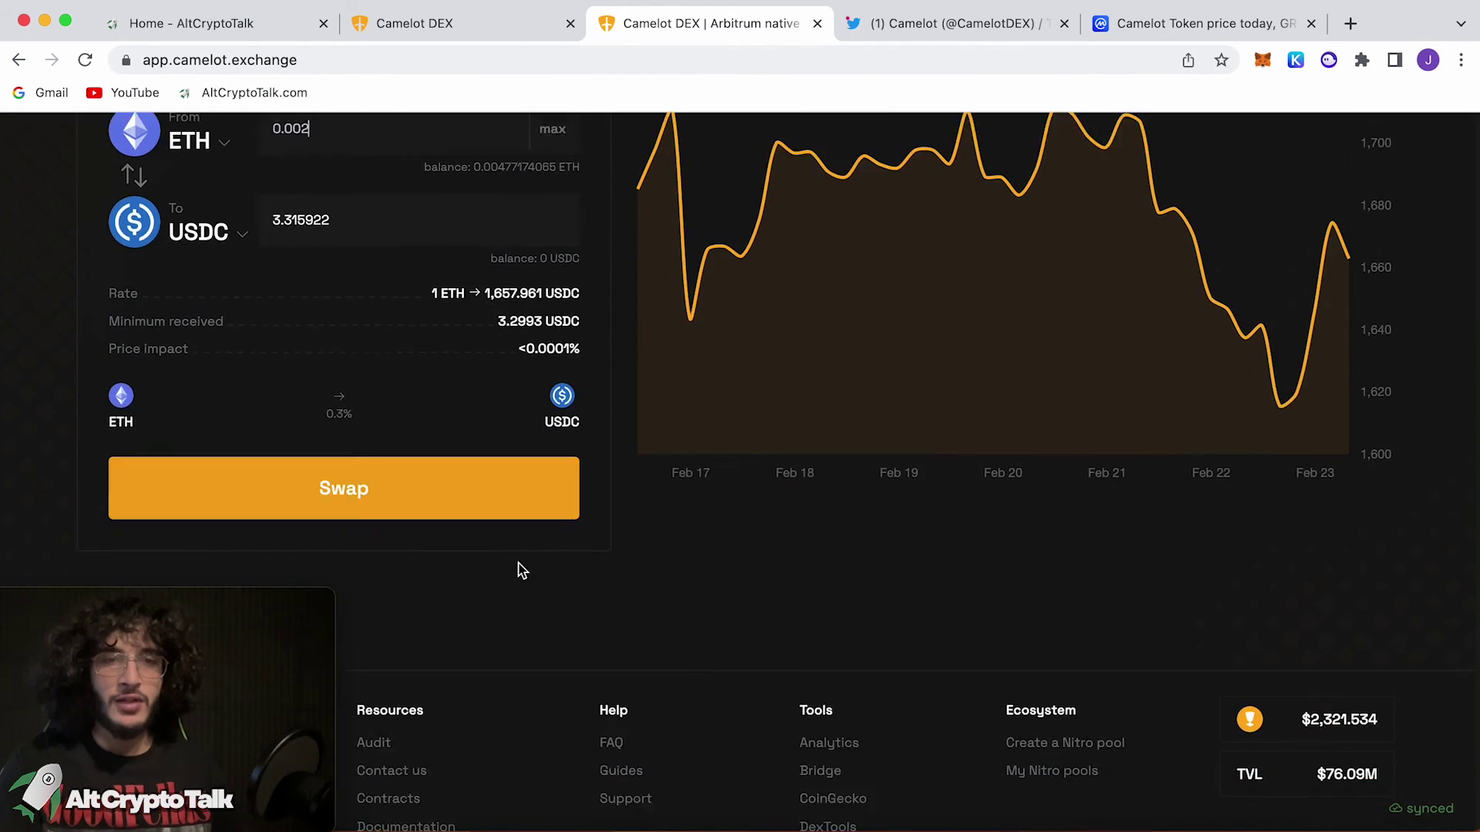
{"action": "scroll", "coordinate": [519, 569], "scroll_direction": "down", "scroll_amount": 1}
{"action": "left_click", "coordinate": [420, 421]}
{"action": "left_click", "coordinate": [648, 630]}
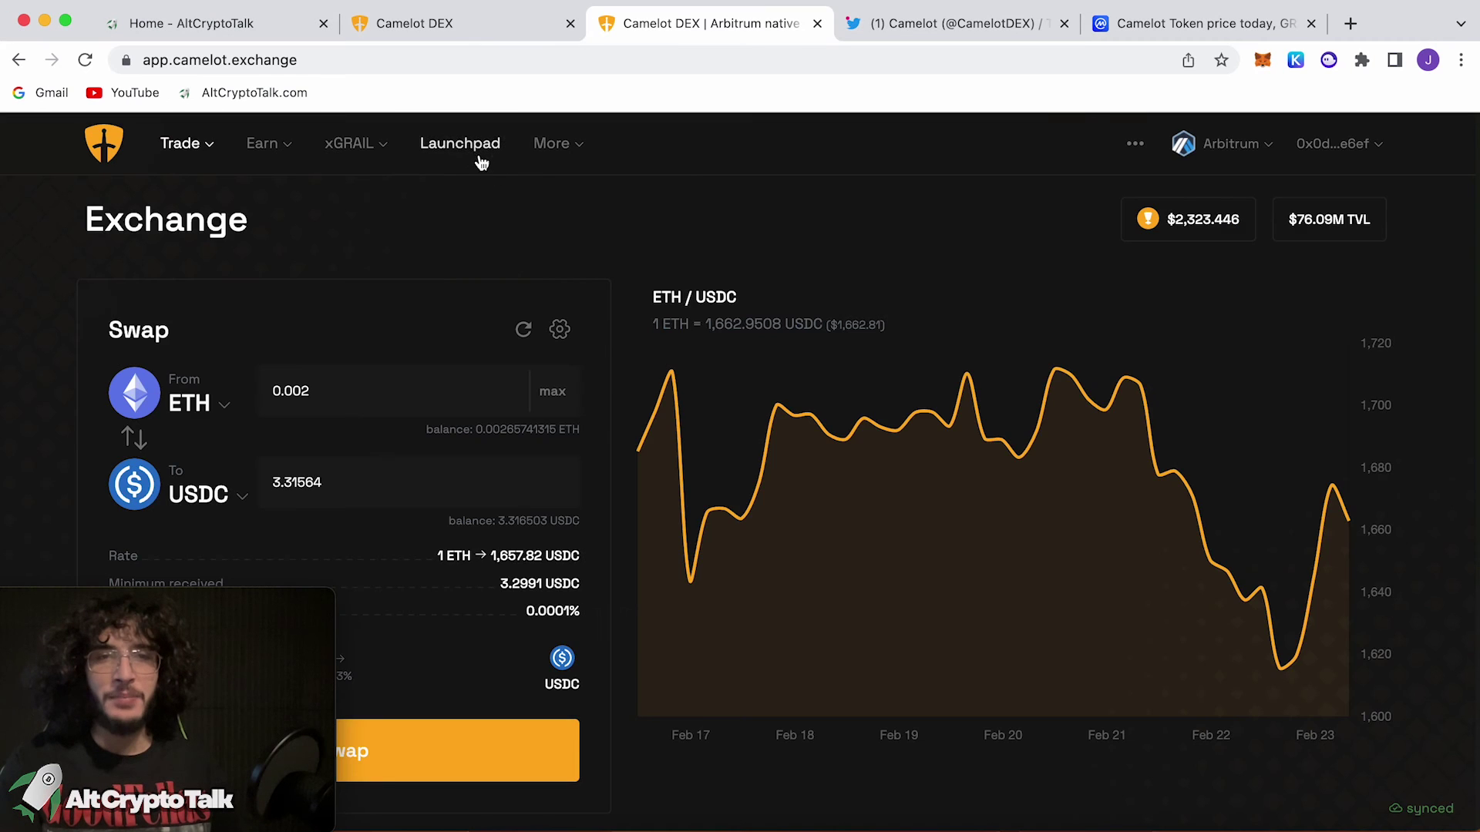
{"action": "left_click", "coordinate": [460, 142]}
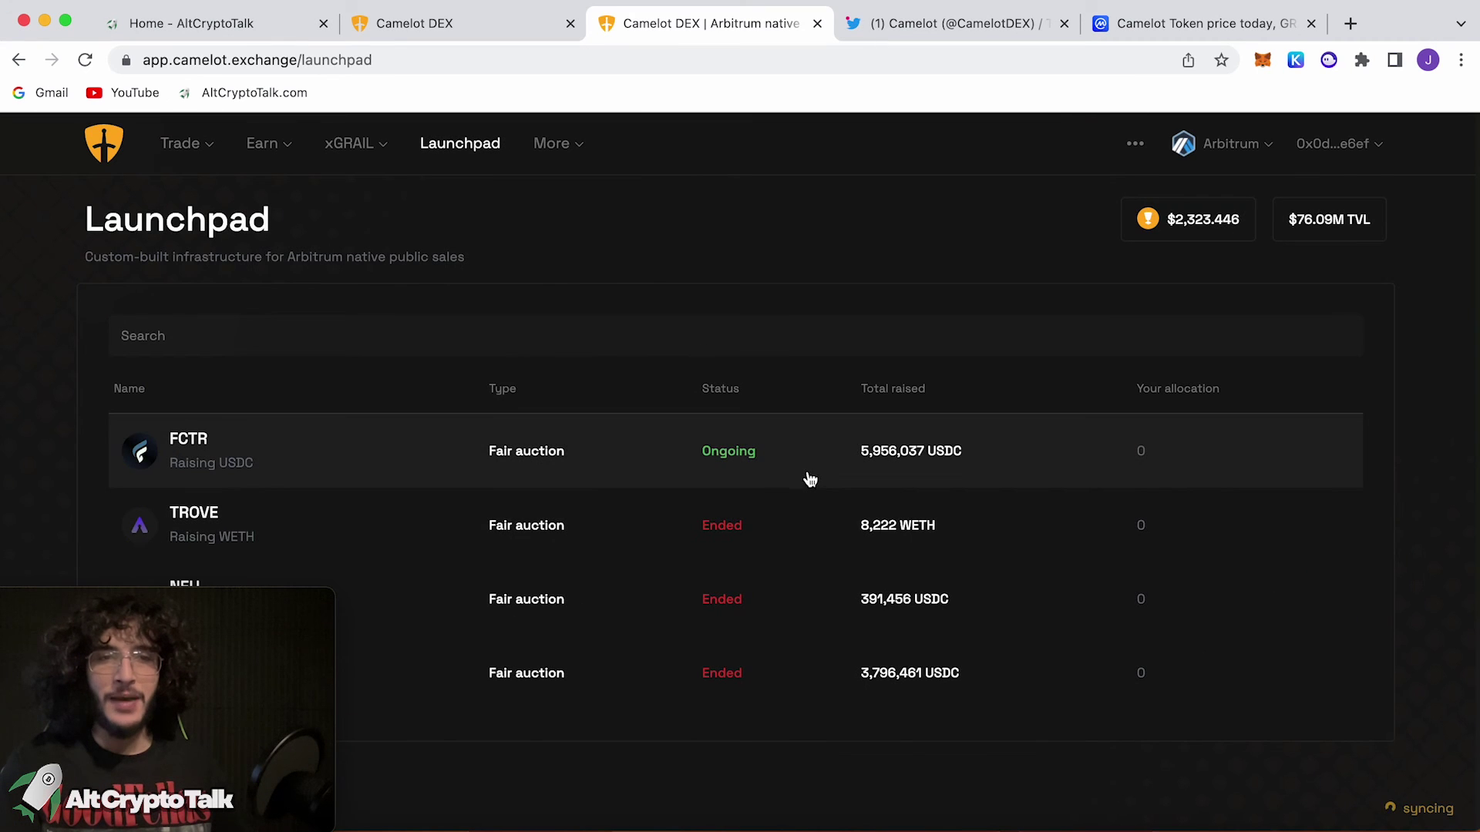
- Buy into the FCTR auction with the full 3.316503 USDC, approving and confirming in MetaMask
{"action": "left_click", "coordinate": [810, 479]}
{"action": "scroll", "coordinate": [809, 477], "scroll_direction": "down", "scroll_amount": 5}
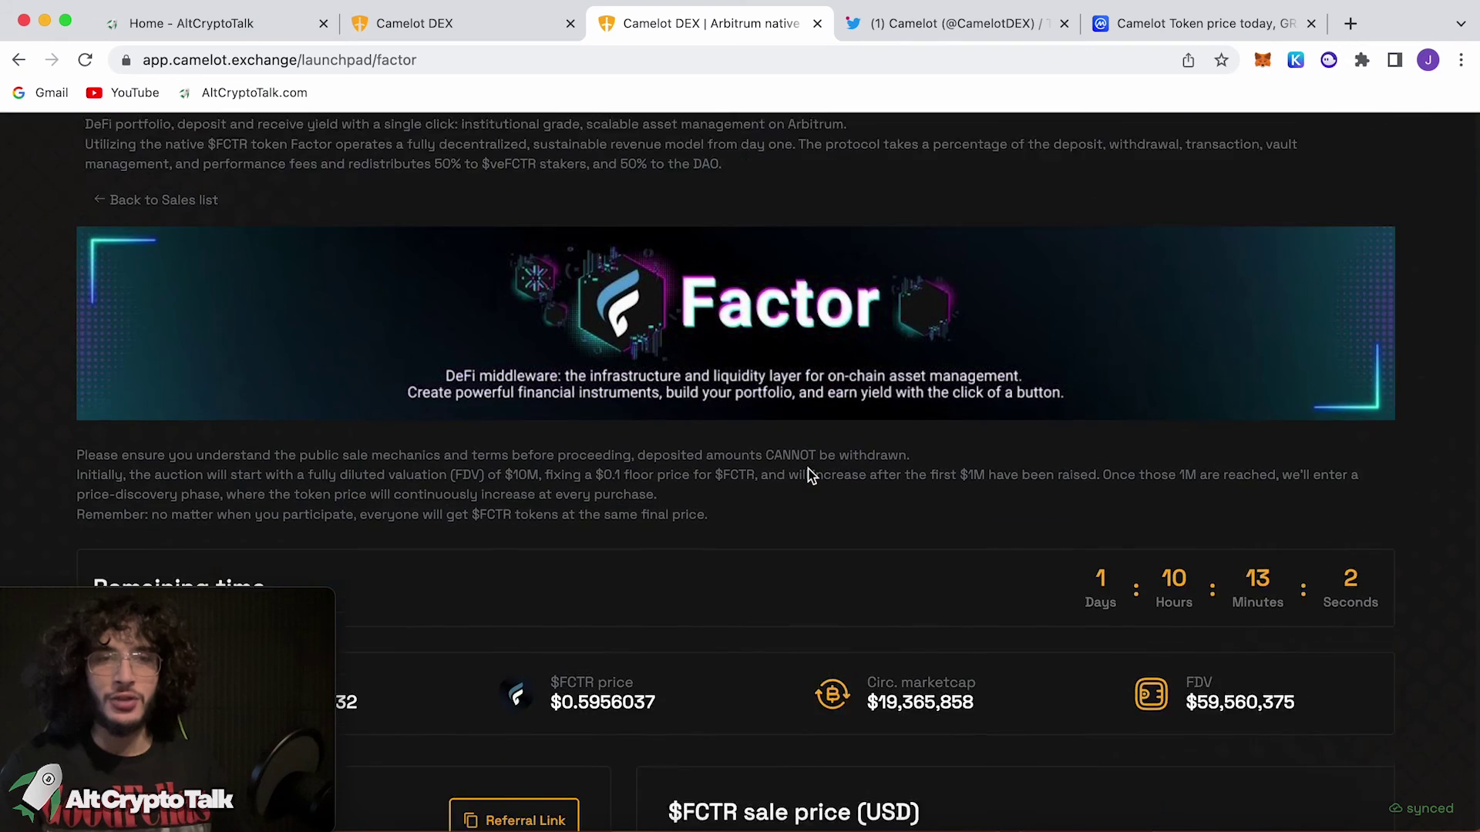
{"action": "scroll", "coordinate": [809, 476], "scroll_direction": "down", "scroll_amount": 2}
{"action": "scroll", "coordinate": [793, 475], "scroll_direction": "down", "scroll_amount": 8}
{"action": "left_click", "coordinate": [552, 308]}
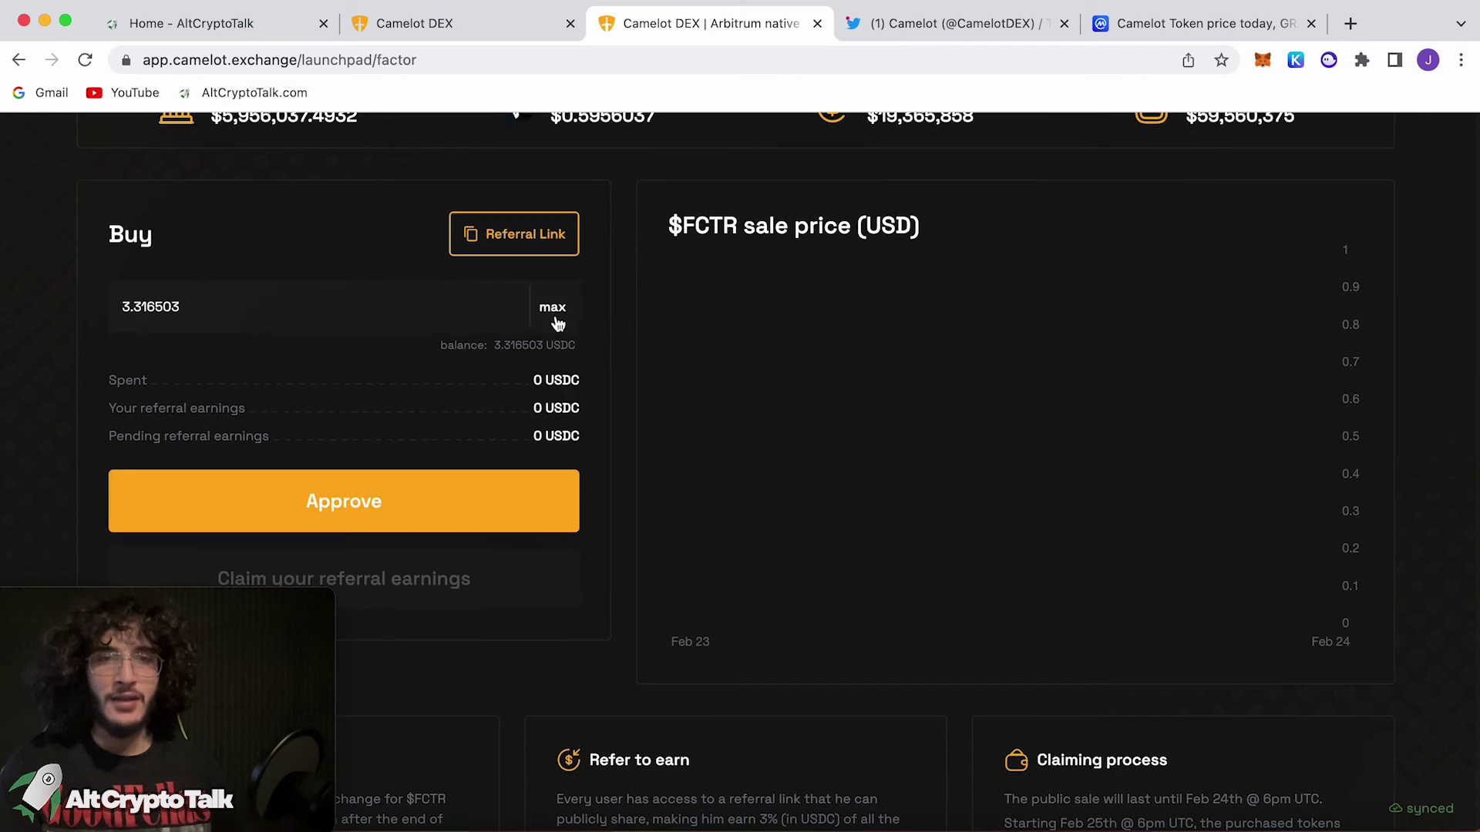
{"action": "left_click", "coordinate": [478, 522]}
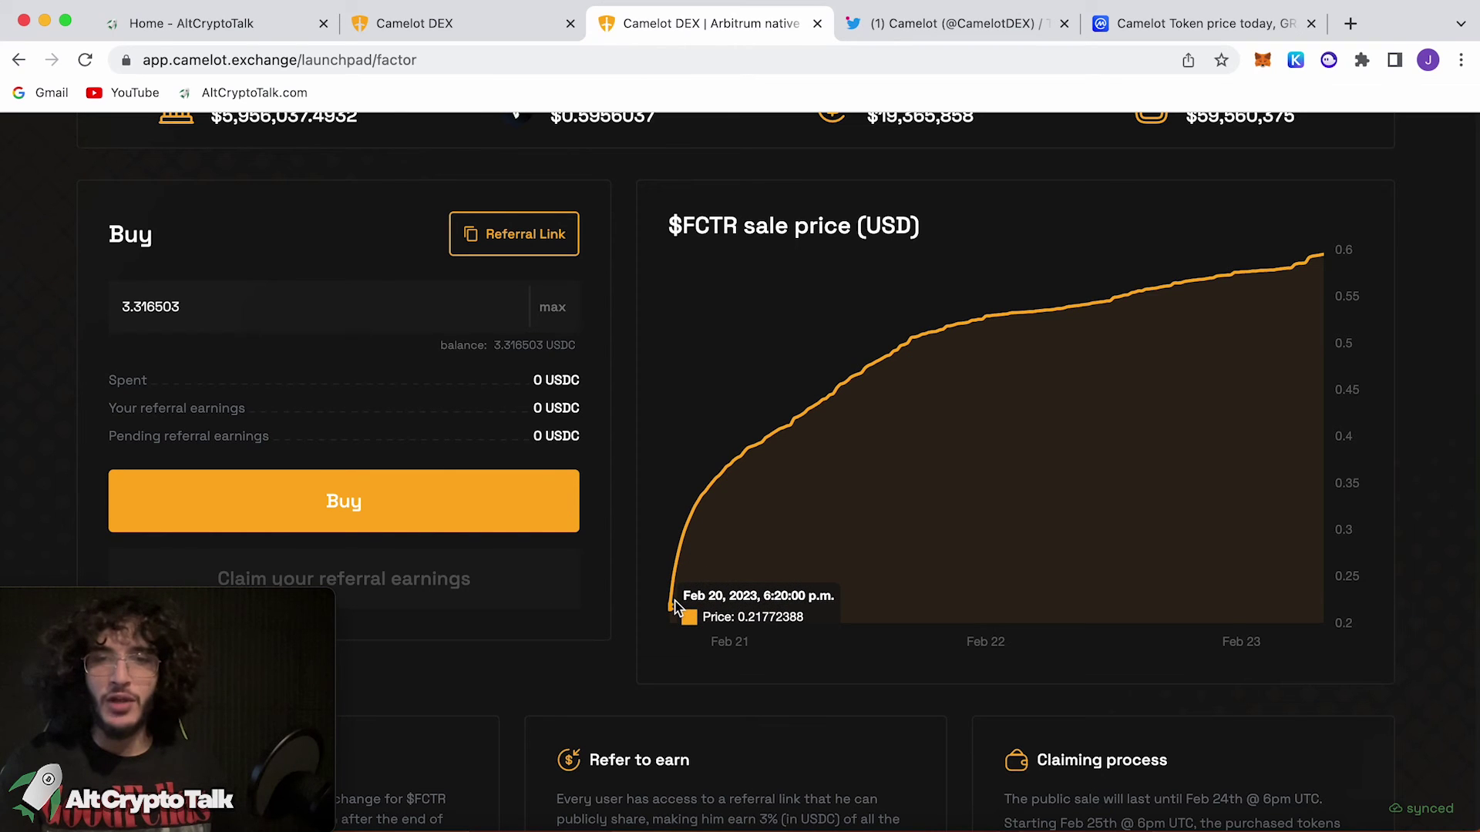
{"action": "scroll", "coordinate": [675, 607], "scroll_direction": "up", "scroll_amount": 1}
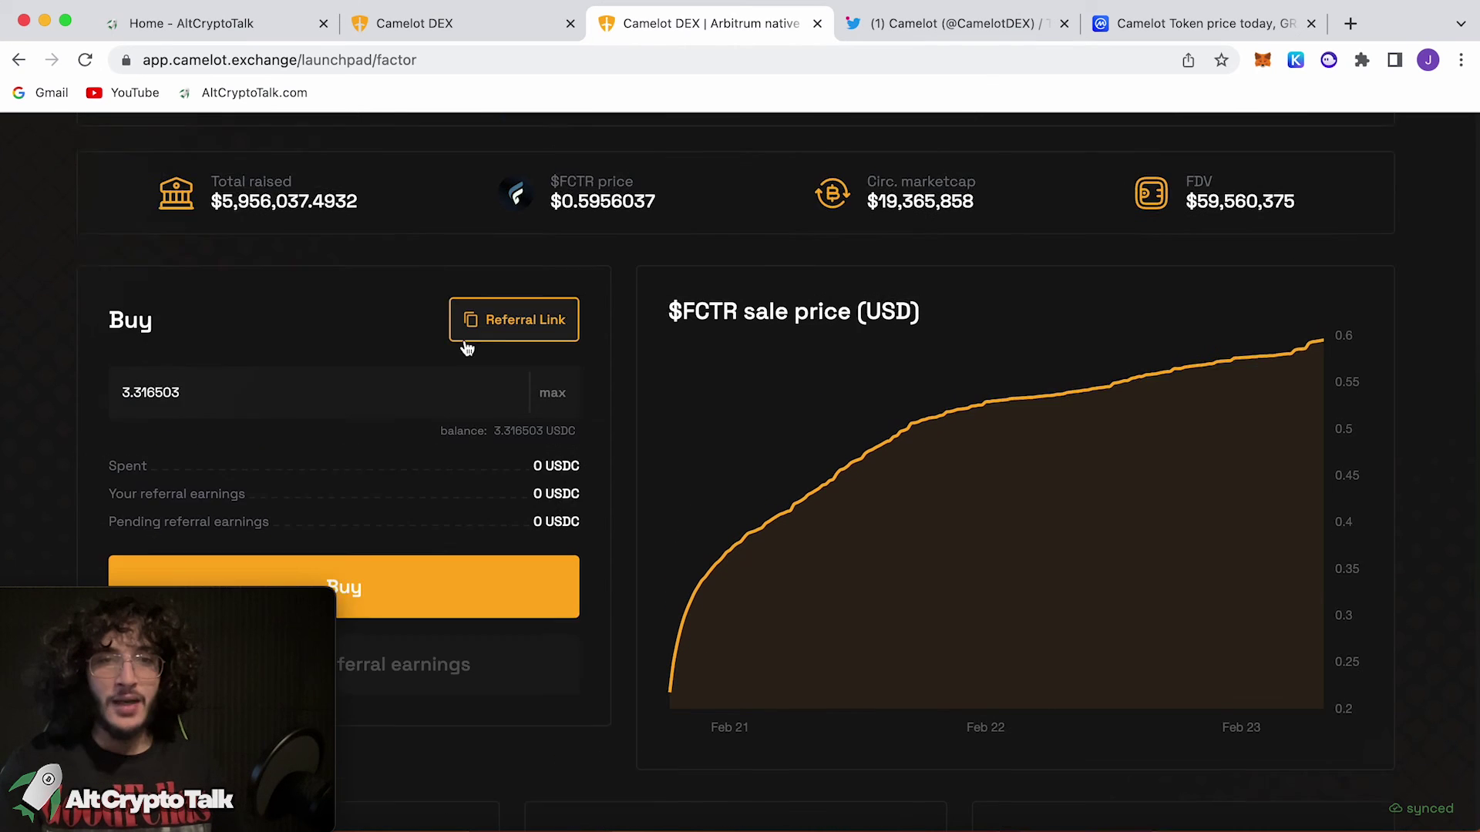
{"action": "scroll", "coordinate": [465, 345], "scroll_direction": "down", "scroll_amount": 1}
{"action": "left_click", "coordinate": [465, 561]}
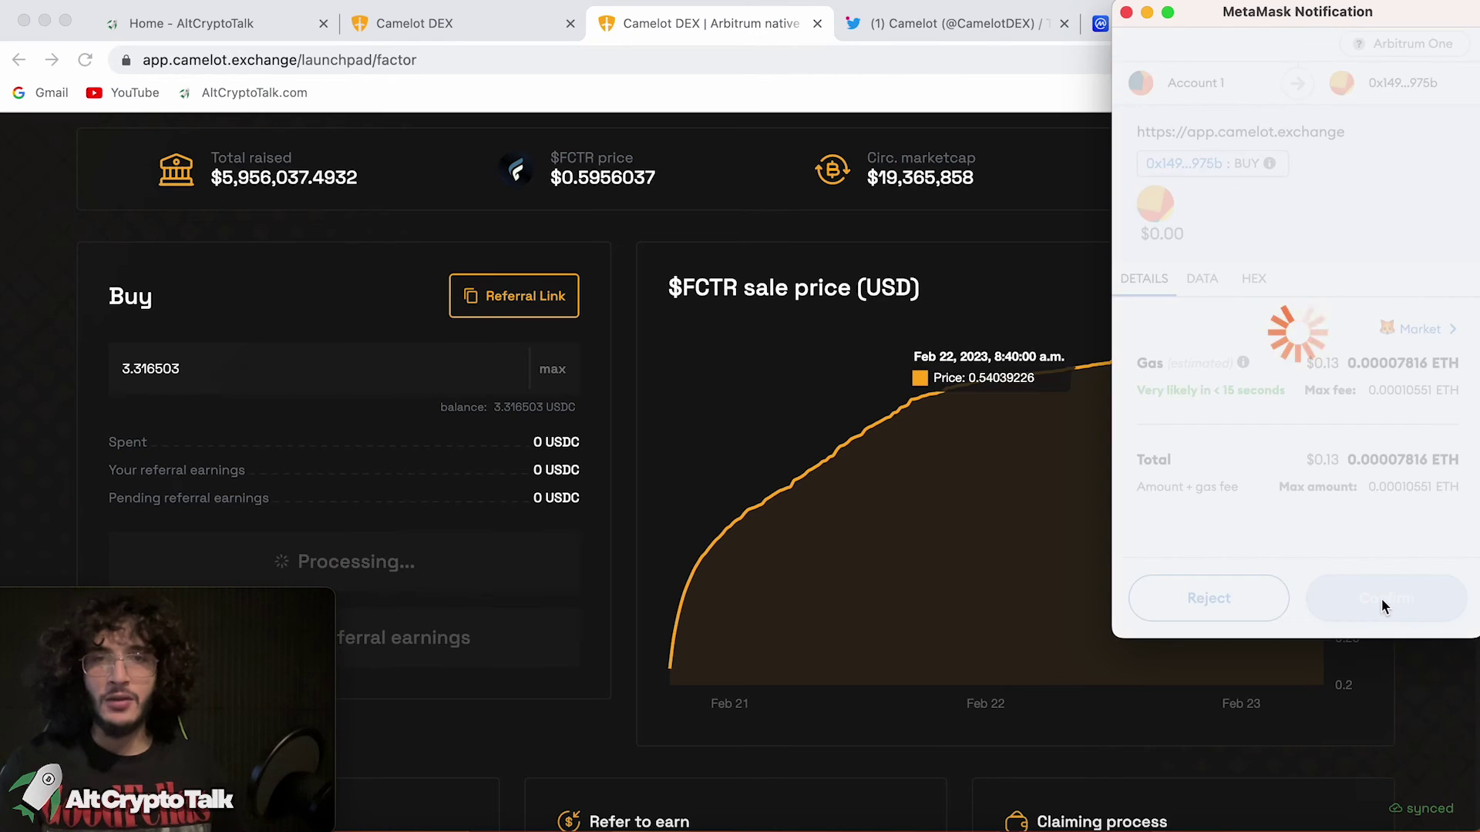
{"action": "left_click", "coordinate": [1382, 597]}
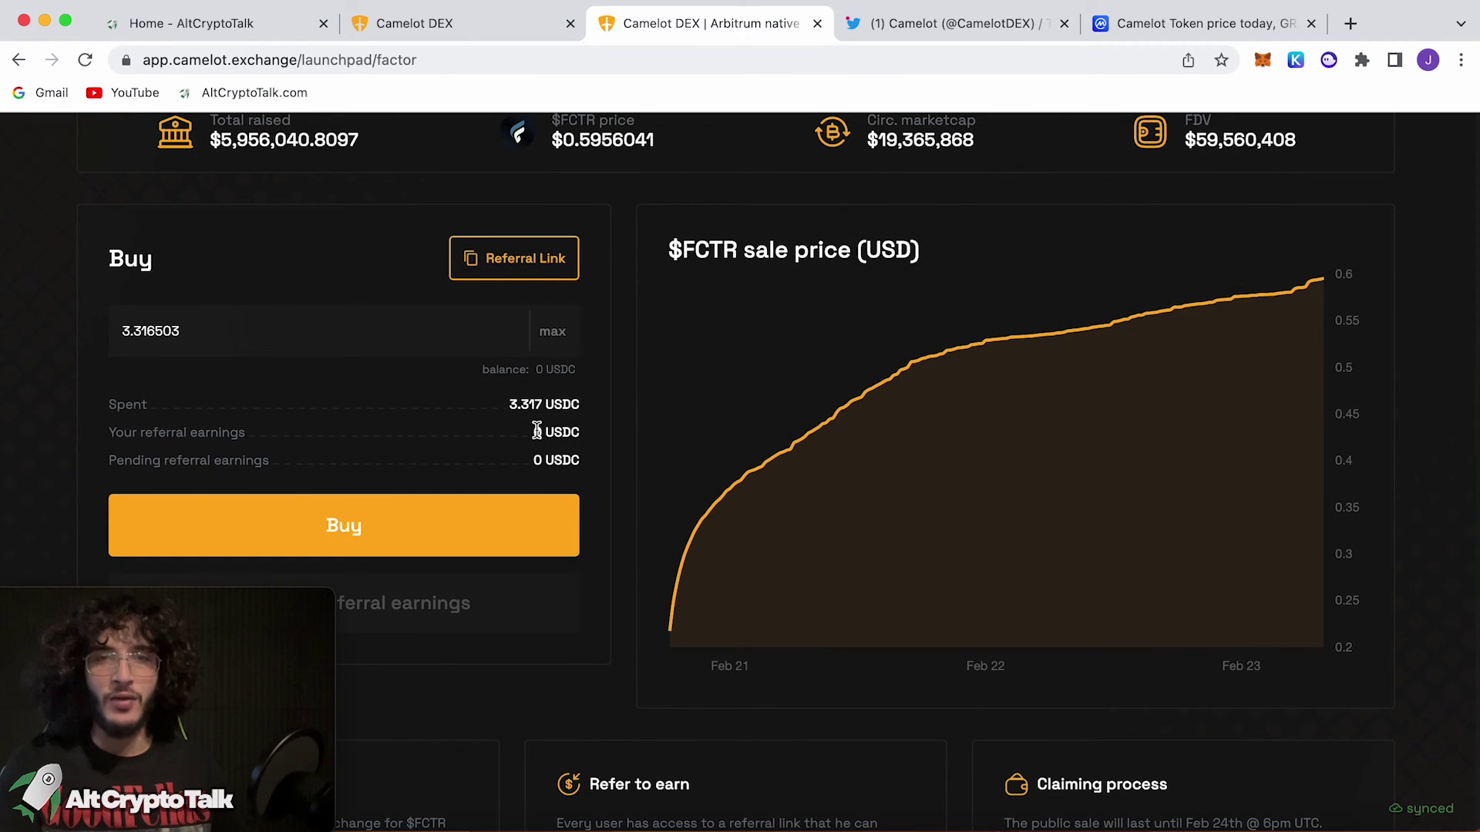
{"action": "scroll", "coordinate": [538, 430], "scroll_direction": "down", "scroll_amount": 5}
{"action": "scroll", "coordinate": [536, 430], "scroll_direction": "down", "scroll_amount": 2}
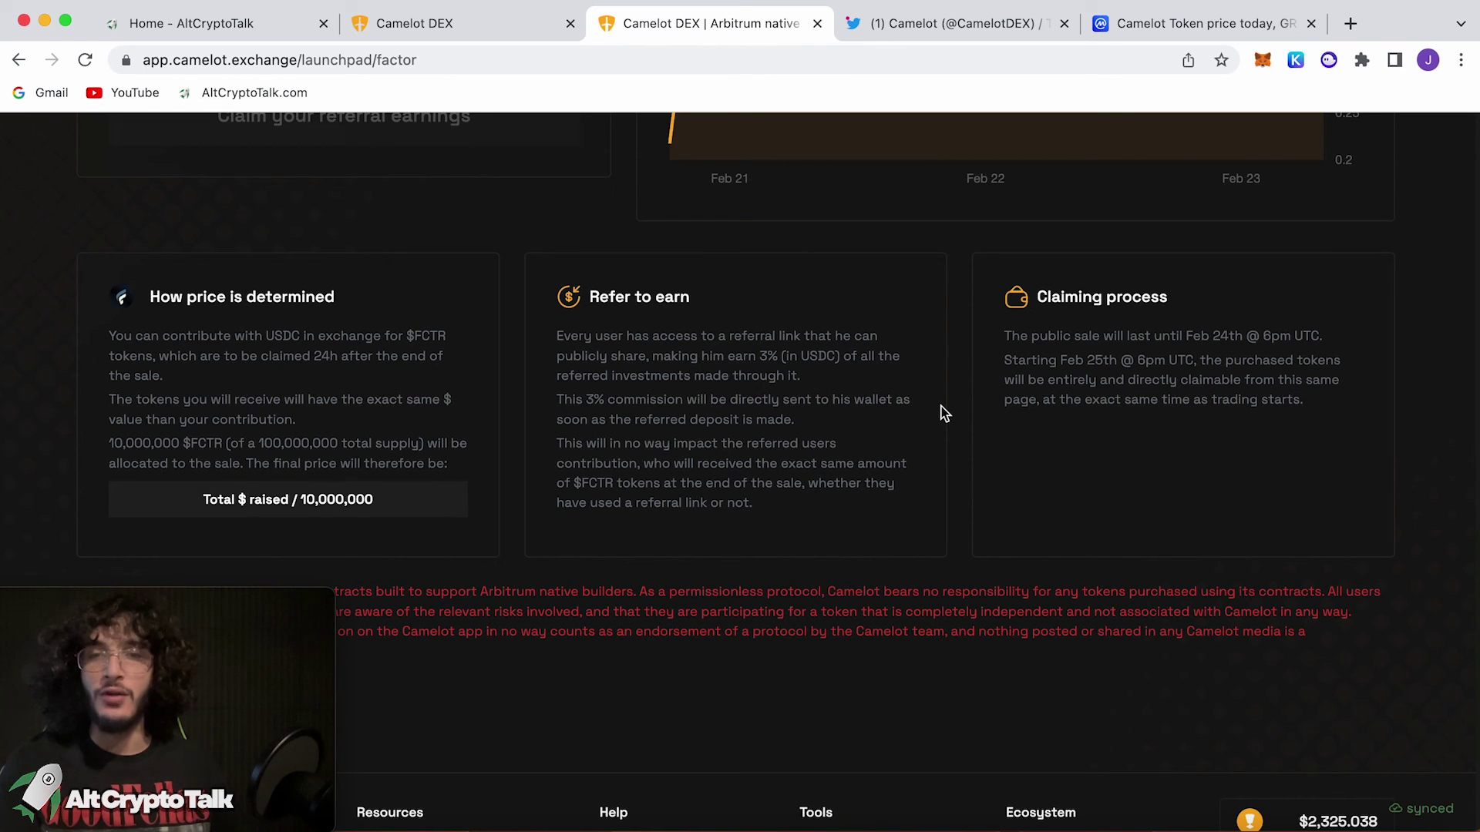
{"action": "scroll", "coordinate": [942, 412], "scroll_direction": "up", "scroll_amount": 2}
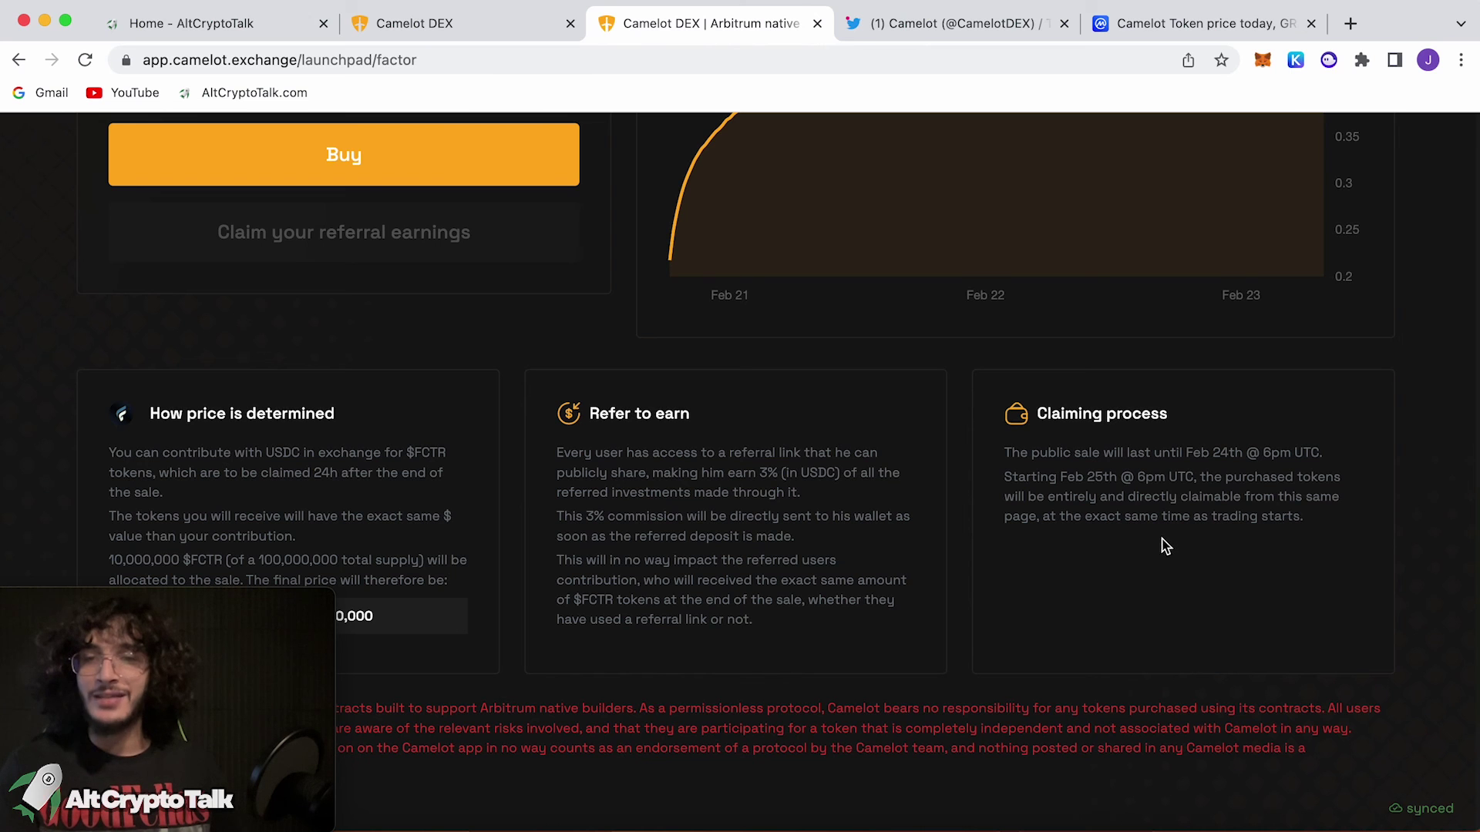
{"action": "scroll", "coordinate": [1174, 546], "scroll_direction": "up", "scroll_amount": 5}
{"action": "scroll", "coordinate": [1145, 485], "scroll_direction": "up", "scroll_amount": 5}
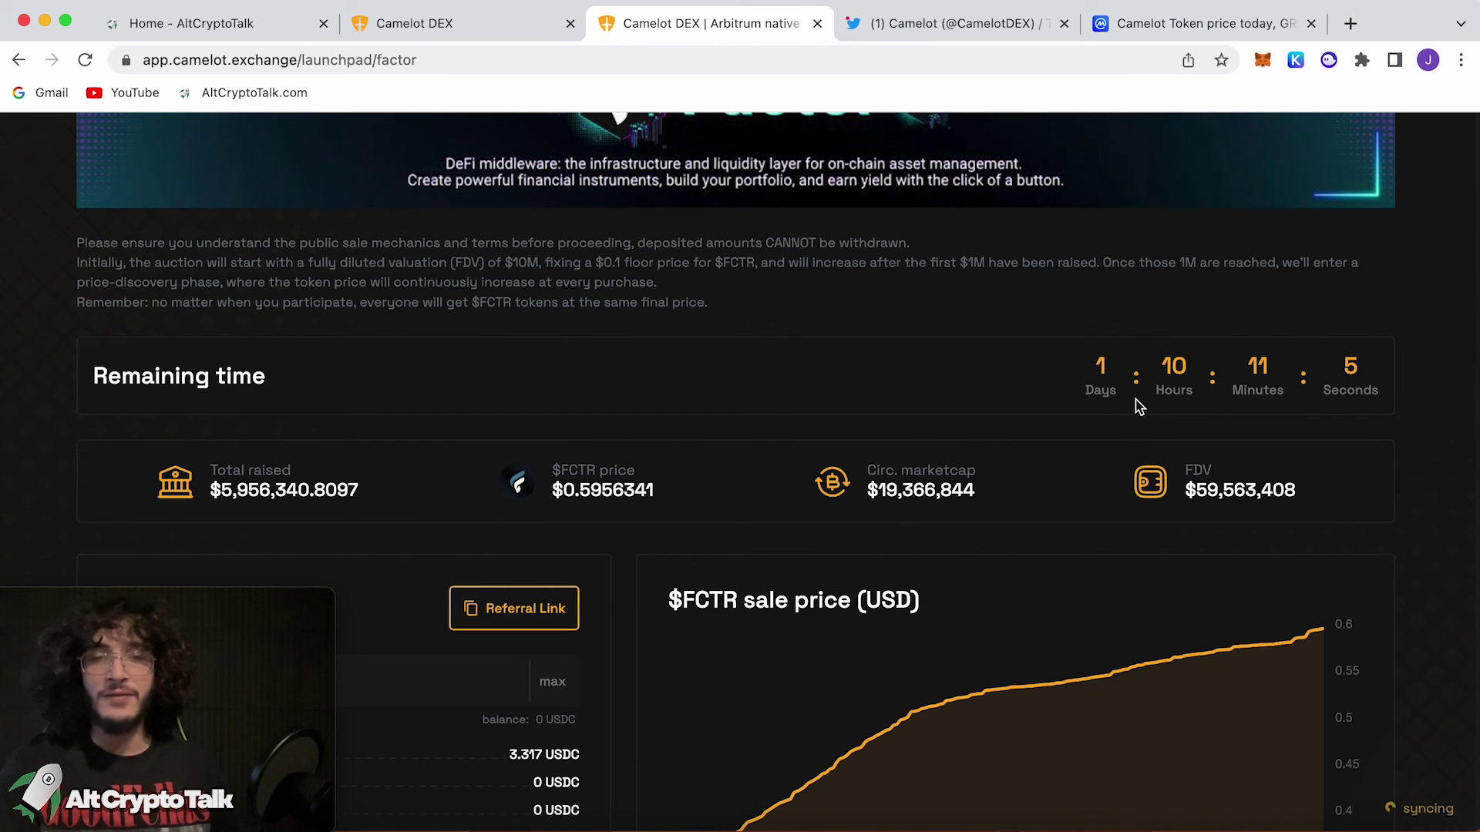
{"action": "scroll", "coordinate": [1139, 405], "scroll_direction": "down", "scroll_amount": 3}
{"action": "scroll", "coordinate": [1138, 405], "scroll_direction": "down", "scroll_amount": 2}
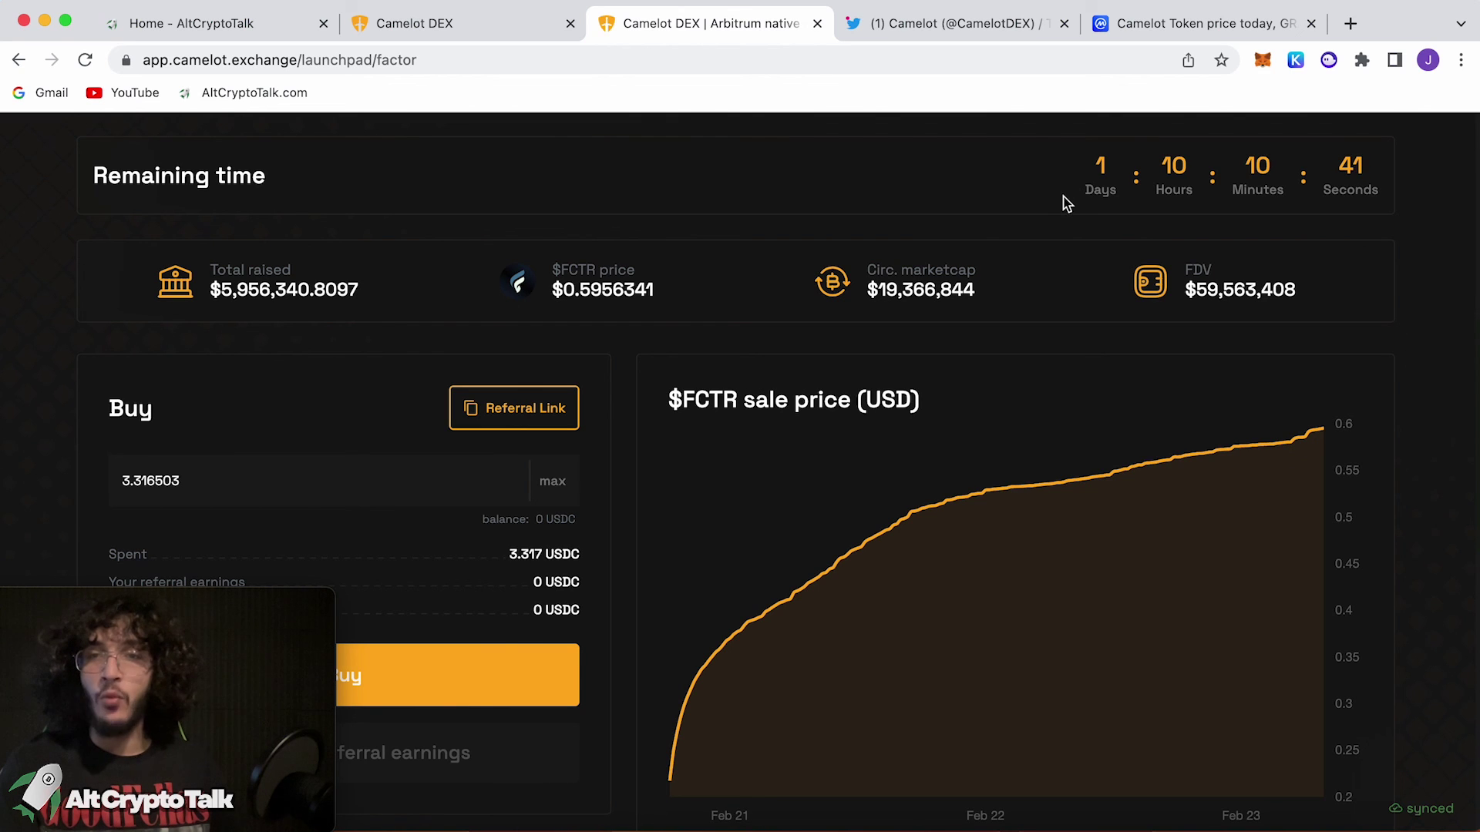
{"action": "scroll", "coordinate": [606, 478], "scroll_direction": "down", "scroll_amount": 1}
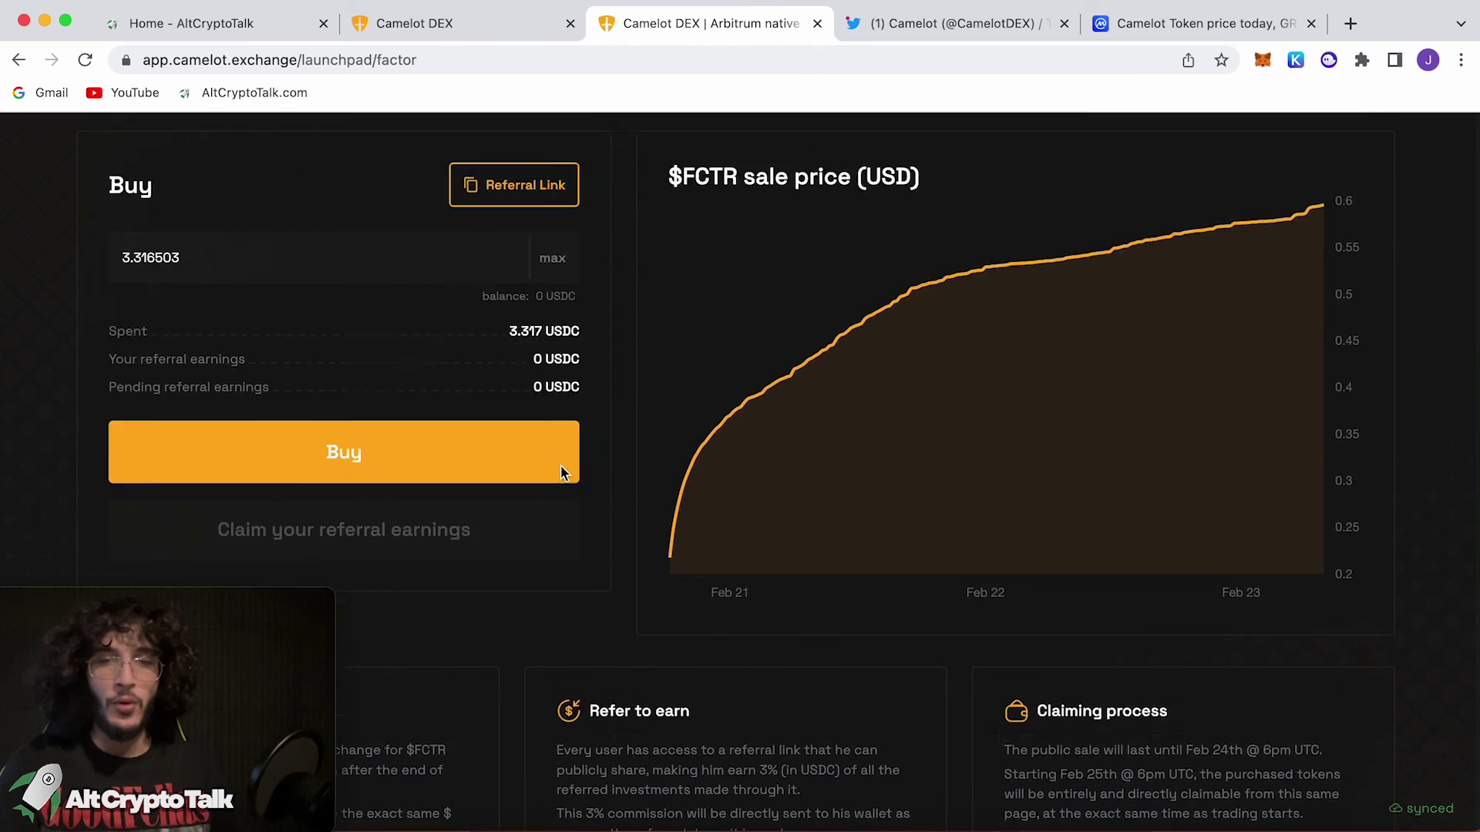
{"action": "scroll", "coordinate": [564, 473], "scroll_direction": "up", "scroll_amount": 10}
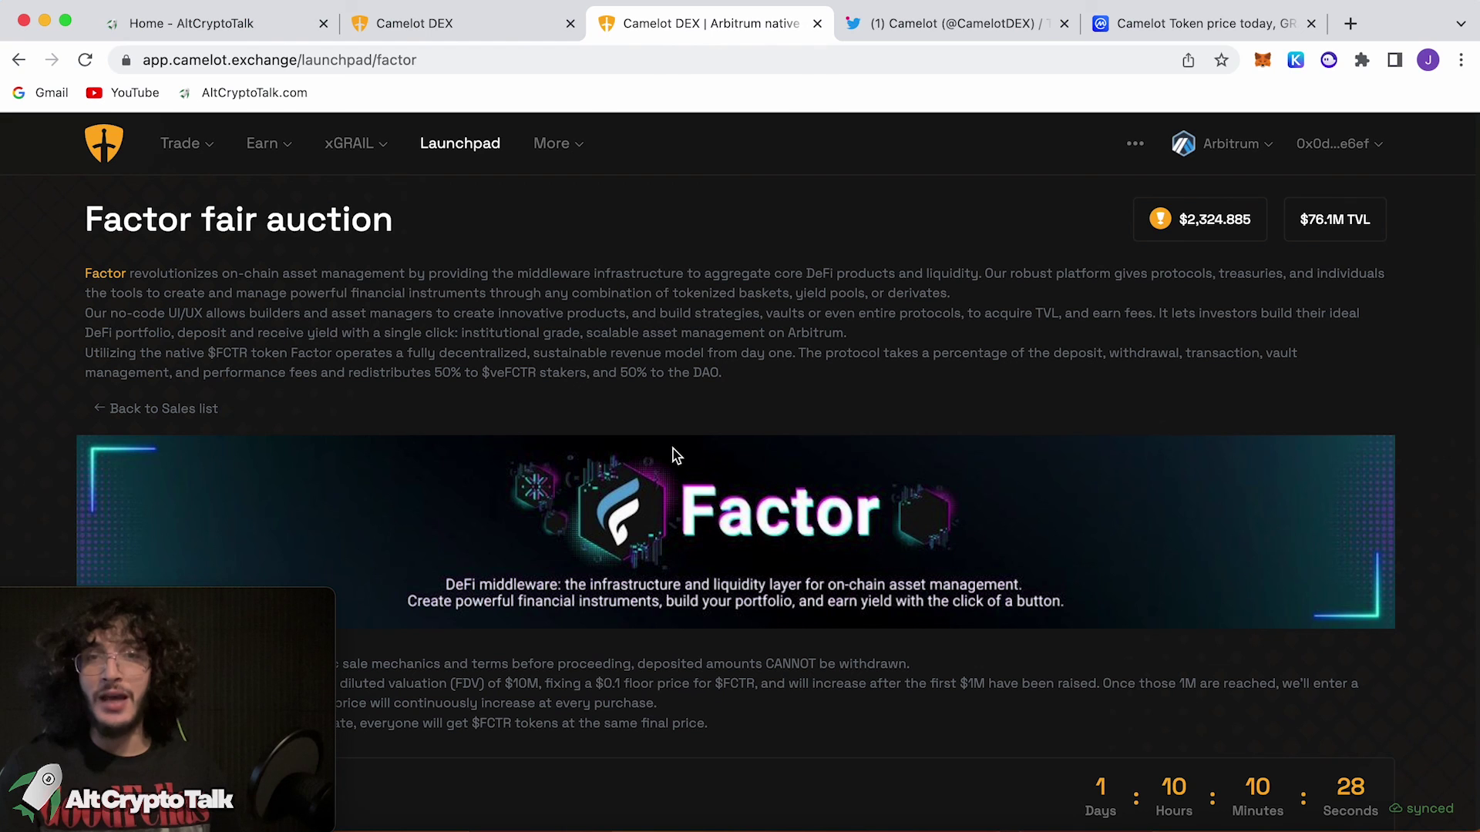
- Step back to the launchpad sales list, then forward to the Factor auction page
{"action": "key", "text": "alt+Left"}
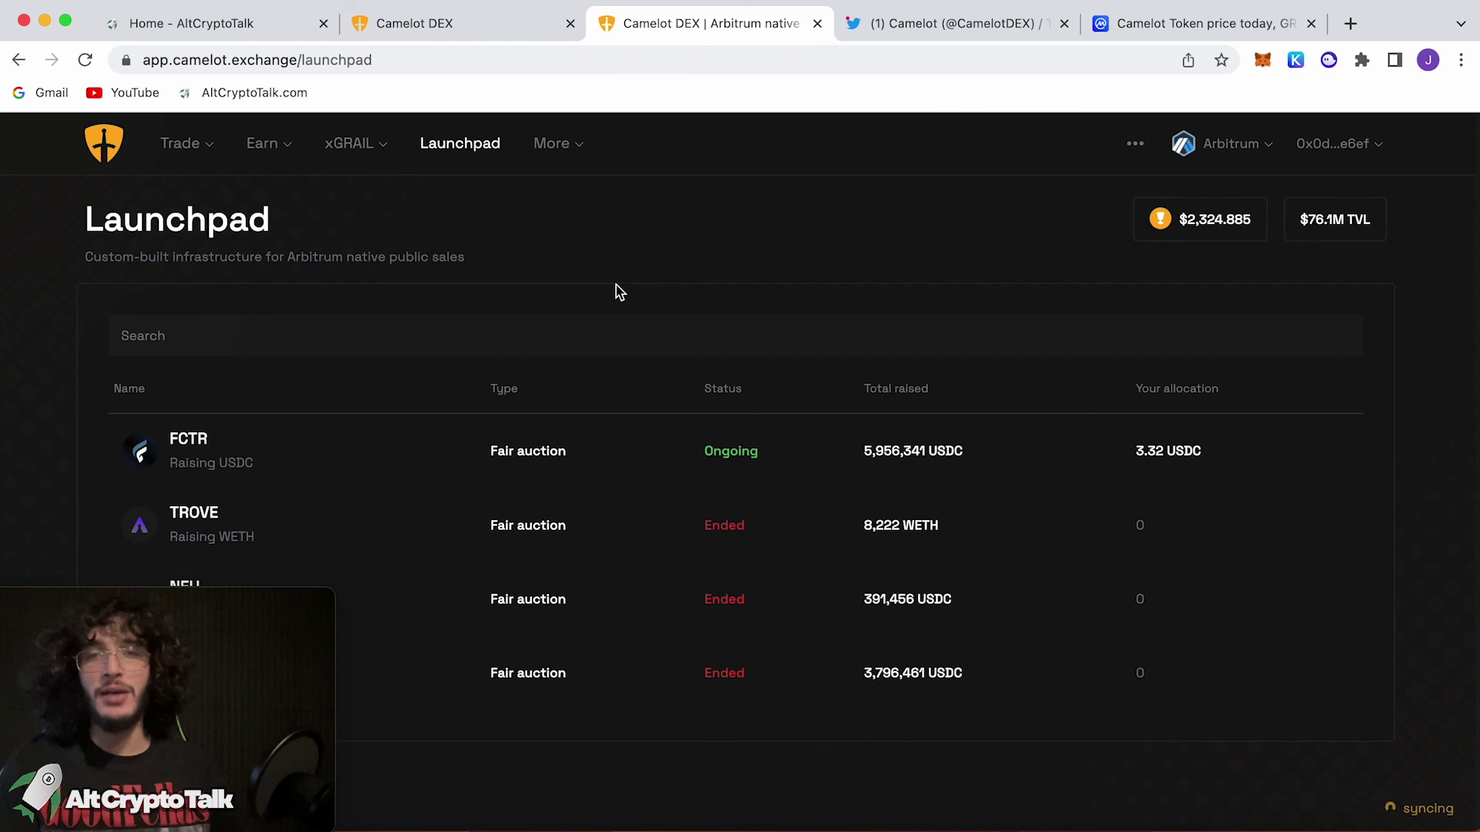
{"action": "key", "text": "alt+Right"}
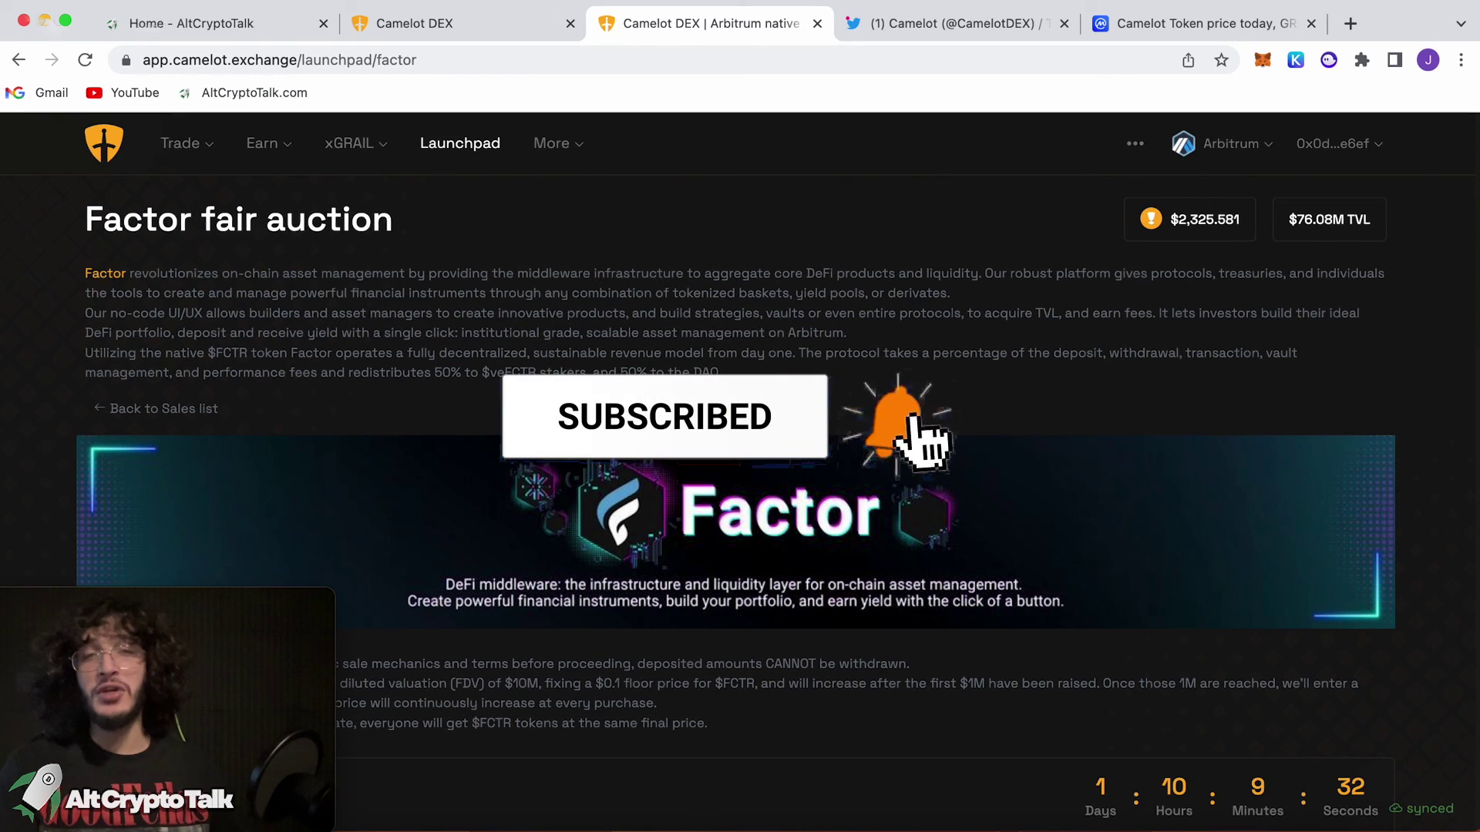
{"action": "scroll", "coordinate": [970, 824], "scroll_direction": "down", "scroll_amount": 5}
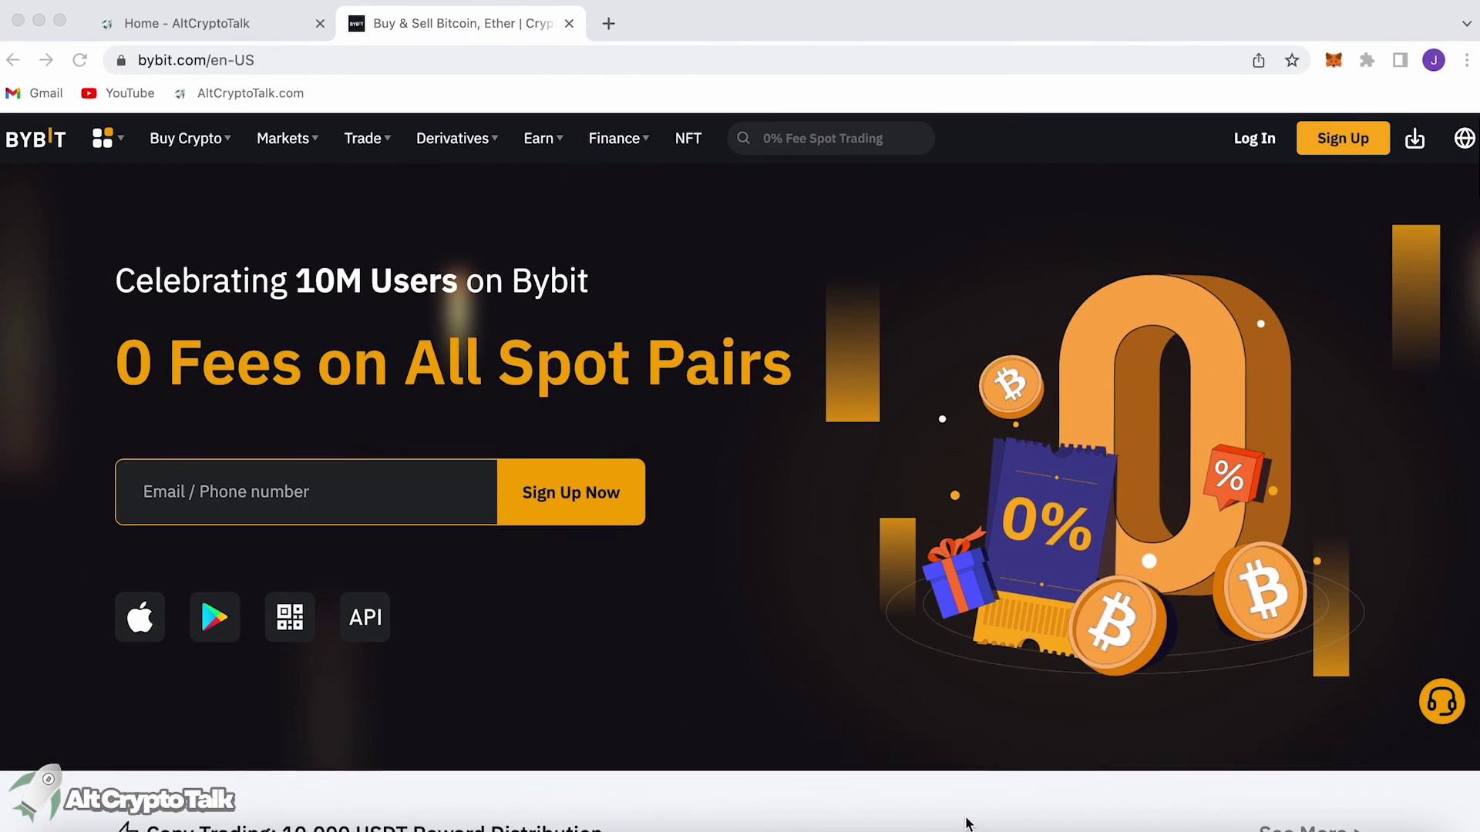
{"action": "scroll", "coordinate": [970, 822], "scroll_direction": "down", "scroll_amount": 5}
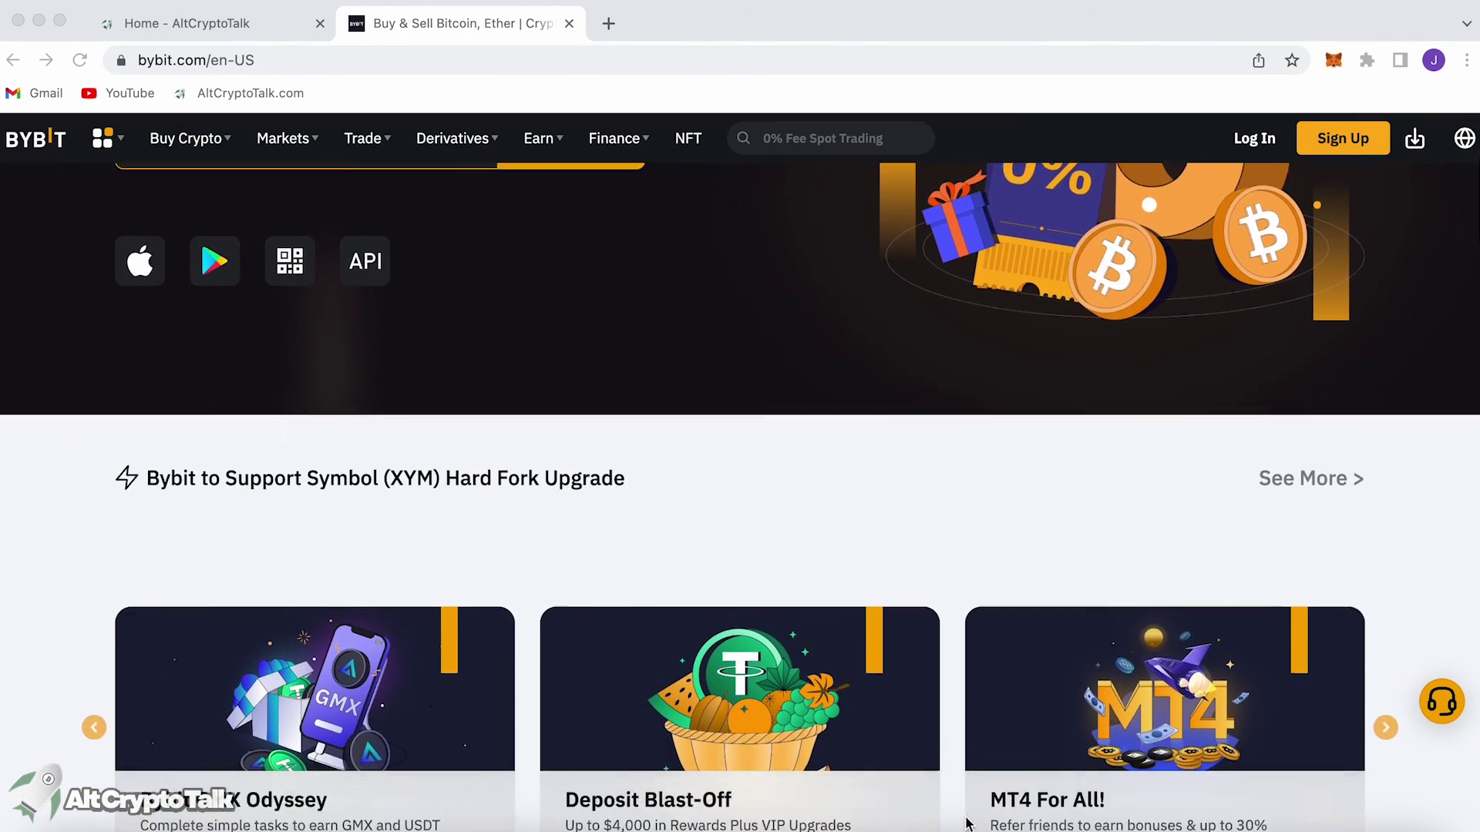
{"action": "scroll", "coordinate": [969, 822], "scroll_direction": "down", "scroll_amount": 5}
{"action": "scroll", "coordinate": [969, 823], "scroll_direction": "down", "scroll_amount": 5}
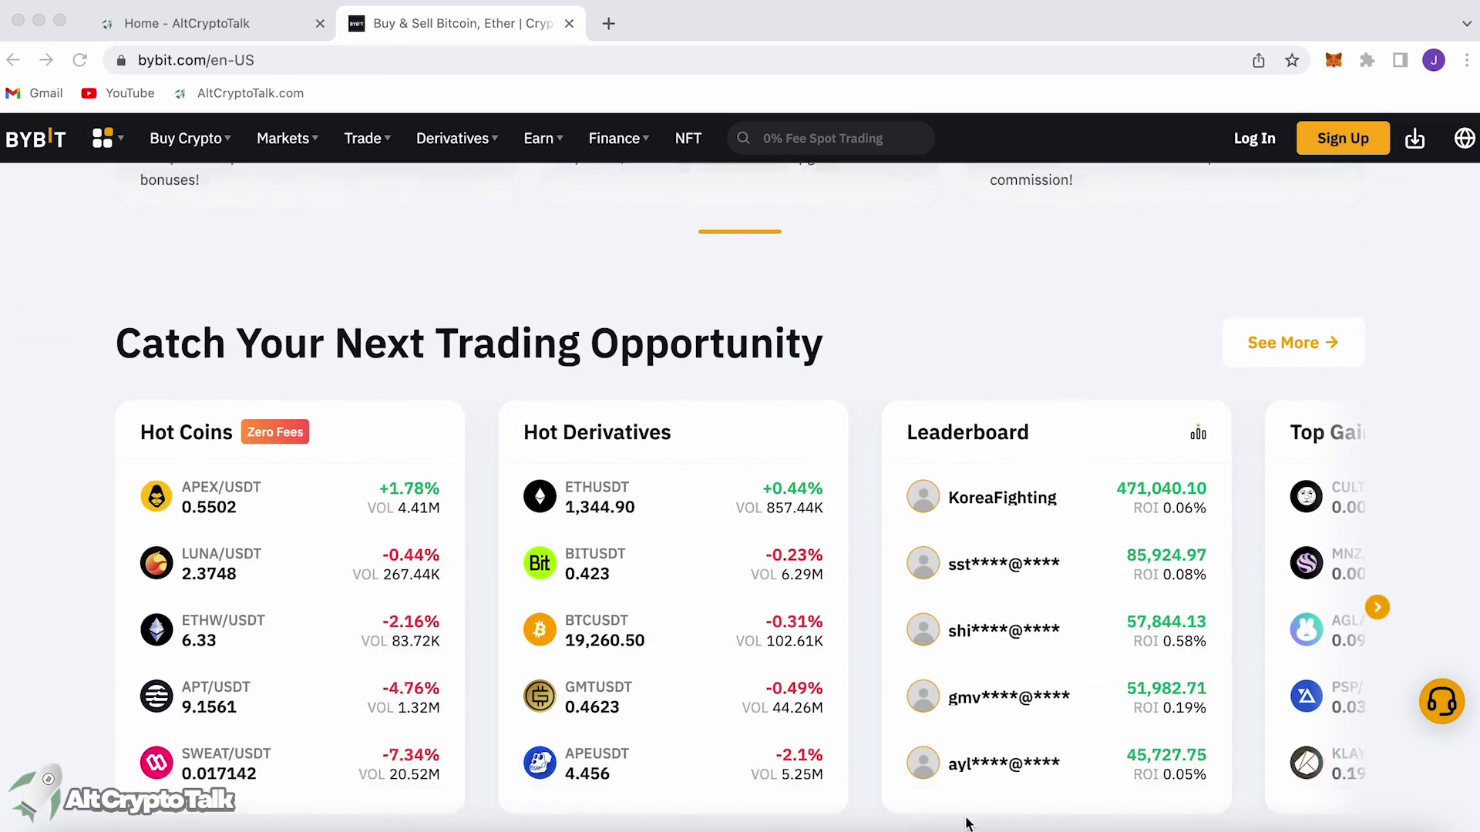
{"action": "scroll", "coordinate": [969, 822], "scroll_direction": "down", "scroll_amount": 3}
{"action": "scroll", "coordinate": [970, 823], "scroll_direction": "down", "scroll_amount": 3}
{"action": "scroll", "coordinate": [969, 823], "scroll_direction": "down", "scroll_amount": 3}
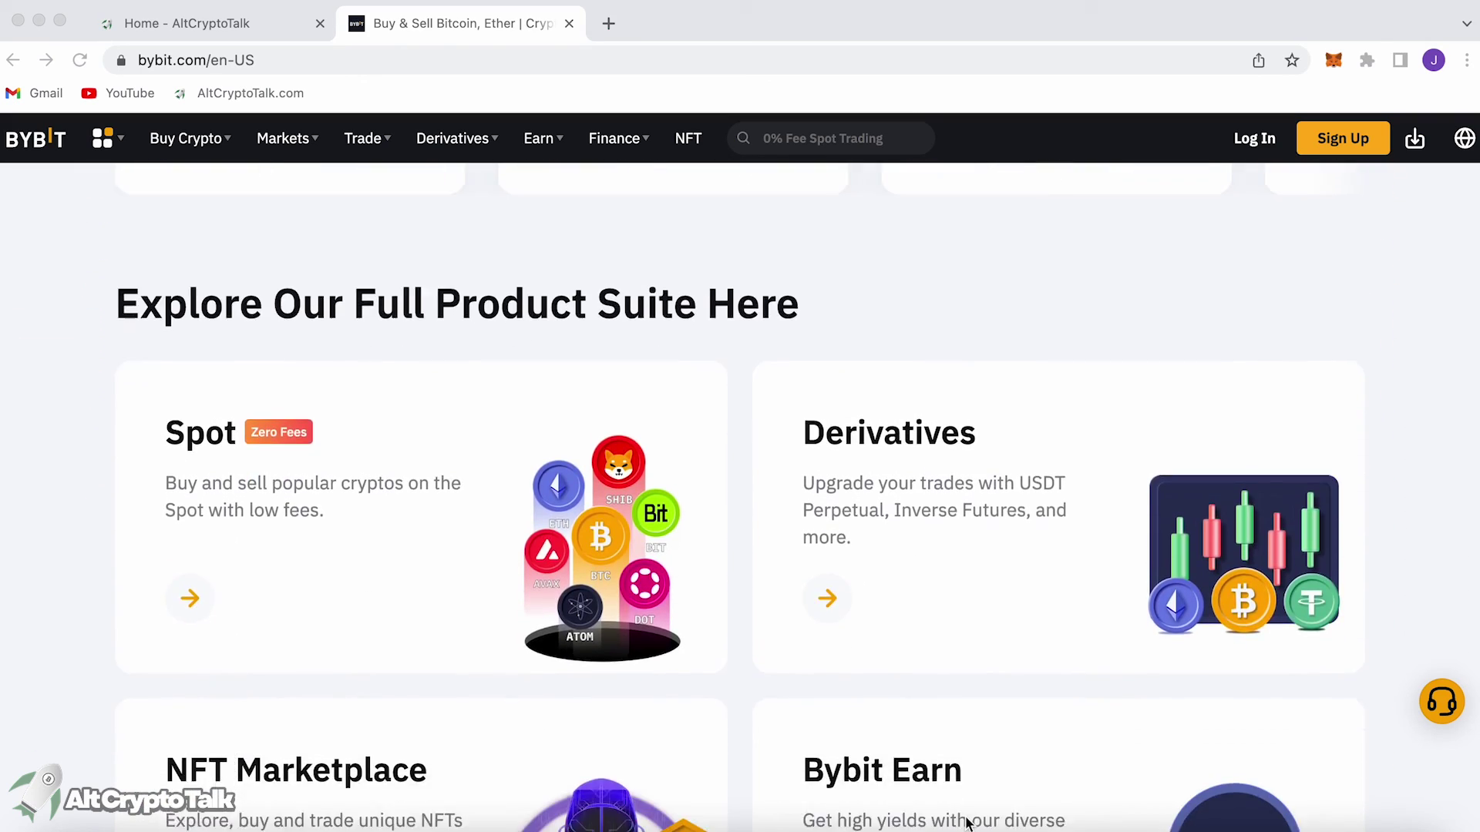
{"action": "scroll", "coordinate": [969, 824], "scroll_direction": "down", "scroll_amount": 3}
{"action": "scroll", "coordinate": [968, 823], "scroll_direction": "down", "scroll_amount": 2}
{"action": "scroll", "coordinate": [969, 823], "scroll_direction": "down", "scroll_amount": 2}
{"action": "scroll", "coordinate": [970, 823], "scroll_direction": "down", "scroll_amount": 3}
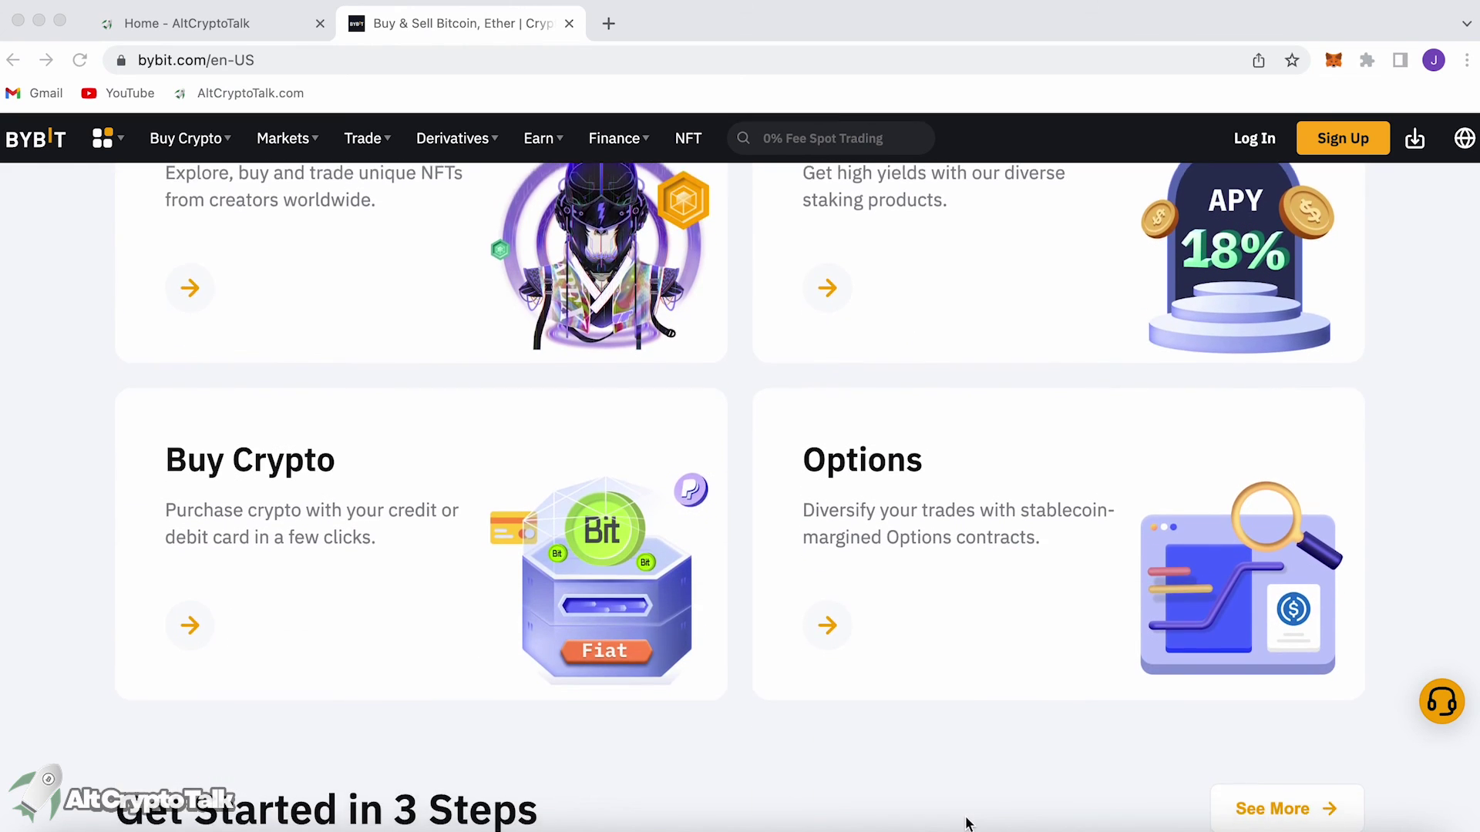
{"action": "scroll", "coordinate": [968, 824], "scroll_direction": "down", "scroll_amount": 2}
{"action": "scroll", "coordinate": [970, 824], "scroll_direction": "down", "scroll_amount": 2}
{"action": "scroll", "coordinate": [969, 823], "scroll_direction": "down", "scroll_amount": 3}
{"action": "scroll", "coordinate": [970, 824], "scroll_direction": "down", "scroll_amount": 4}
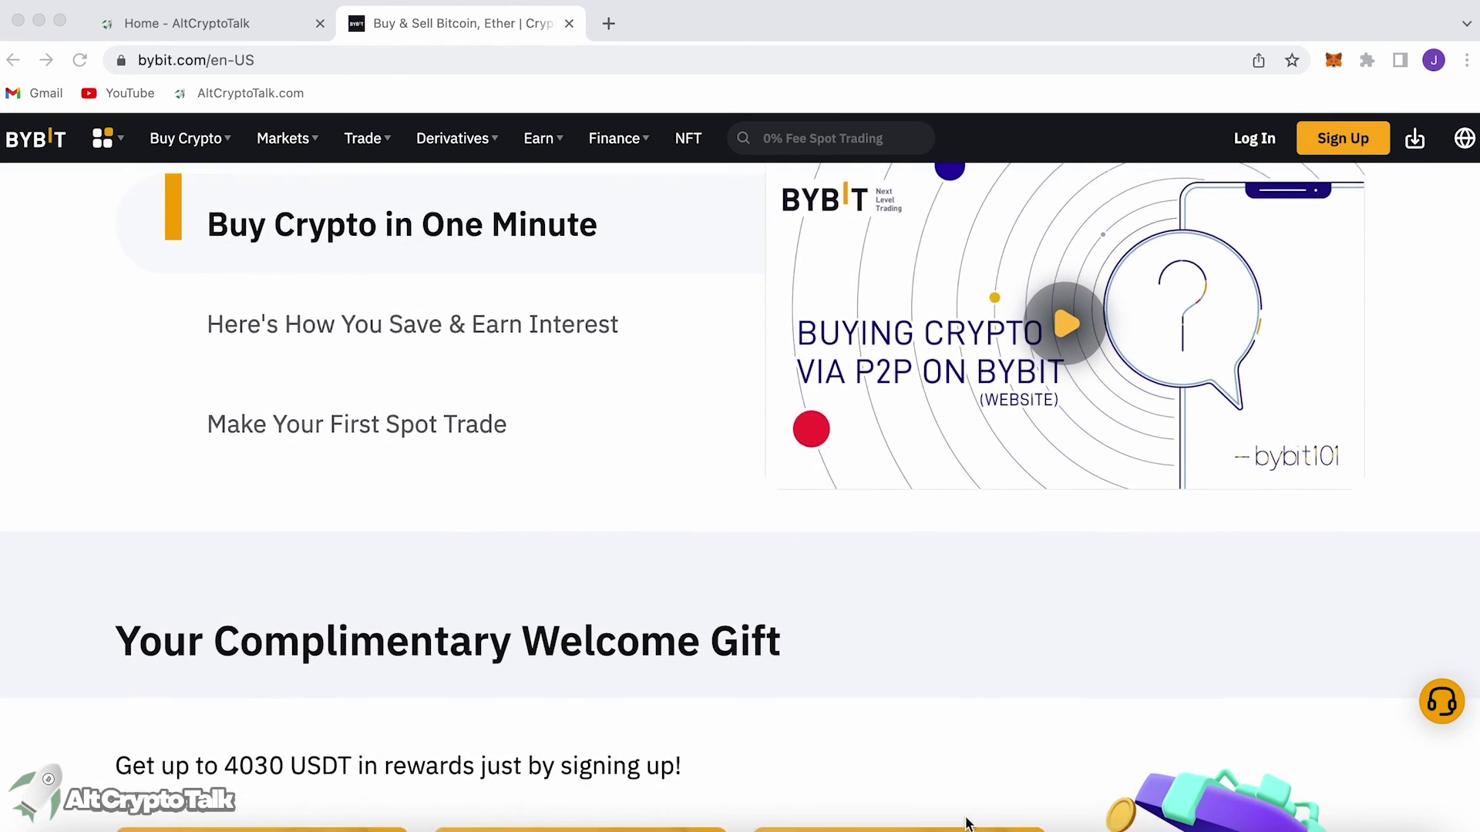
{"action": "scroll", "coordinate": [970, 823], "scroll_direction": "down", "scroll_amount": 2}
{"action": "scroll", "coordinate": [969, 823], "scroll_direction": "down", "scroll_amount": 2}
{"action": "scroll", "coordinate": [969, 824], "scroll_direction": "down", "scroll_amount": 2}
{"action": "scroll", "coordinate": [969, 823], "scroll_direction": "down", "scroll_amount": 1}
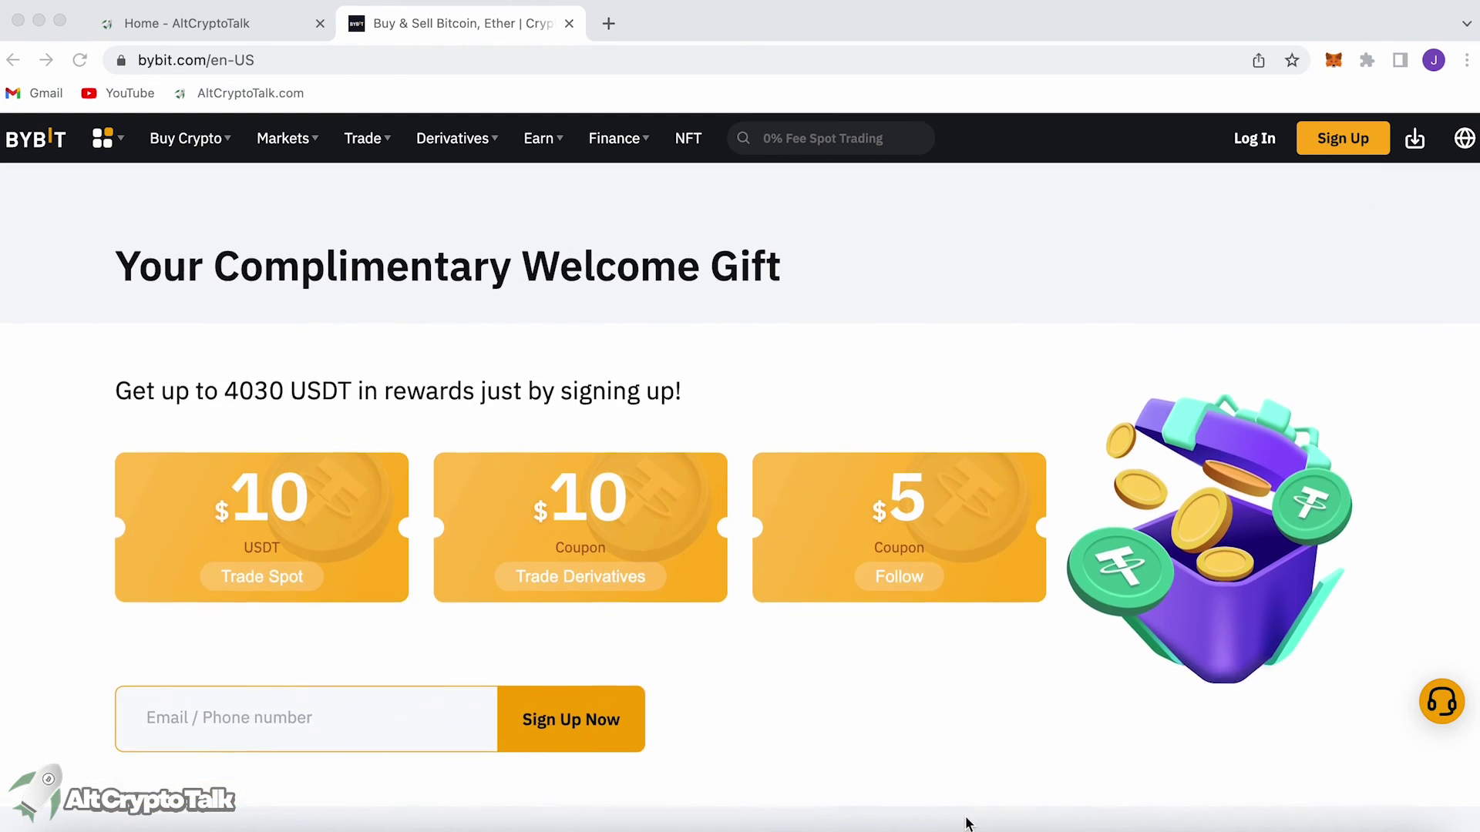
{"action": "scroll", "coordinate": [969, 823], "scroll_direction": "down", "scroll_amount": 1}
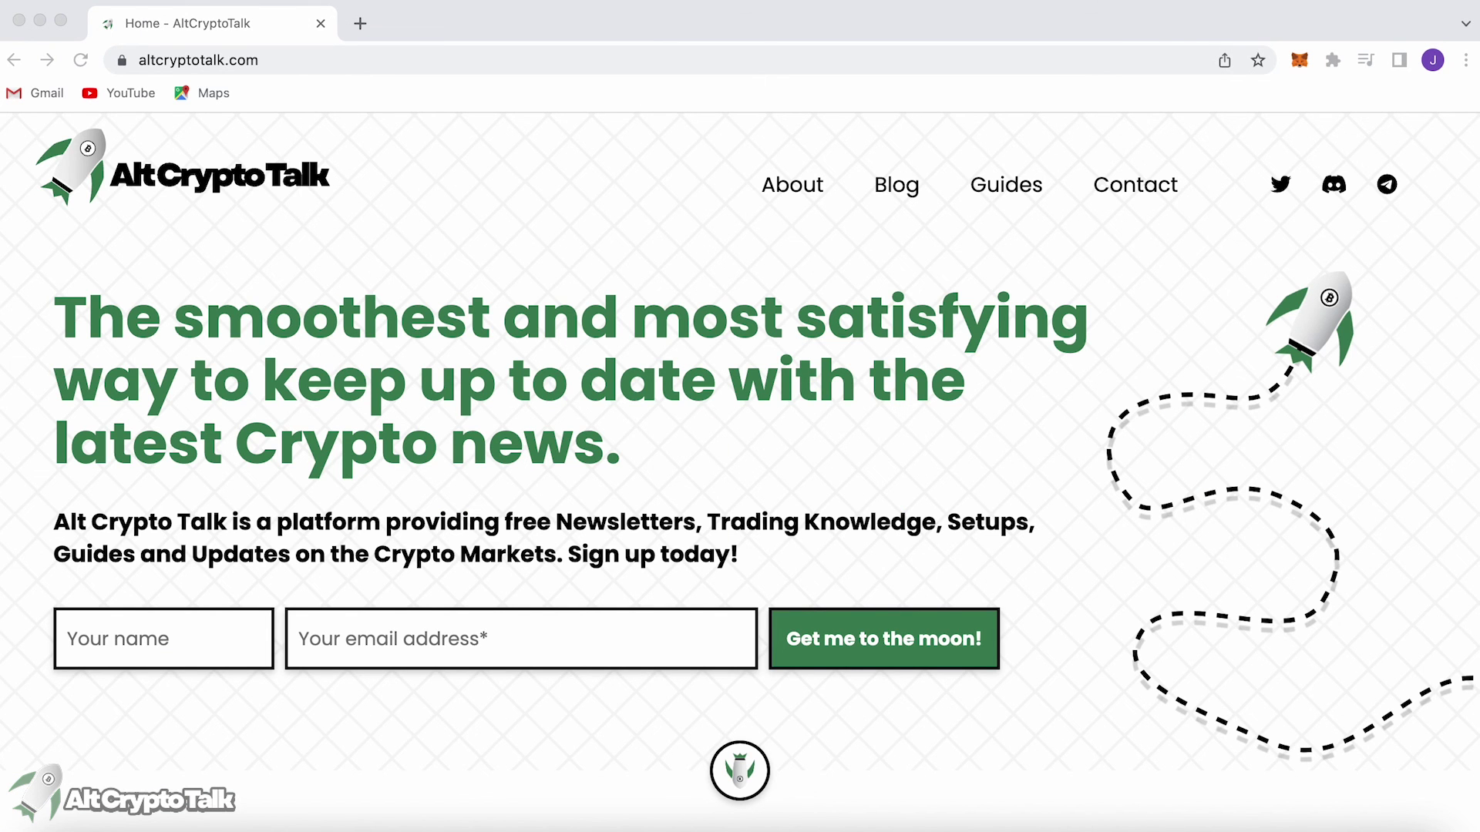
- Open the Guides section and accept the cookie banner with Ok
{"action": "left_click", "coordinate": [1005, 185]}
{"action": "scroll", "coordinate": [1036, 309], "scroll_direction": "down", "scroll_amount": 3}
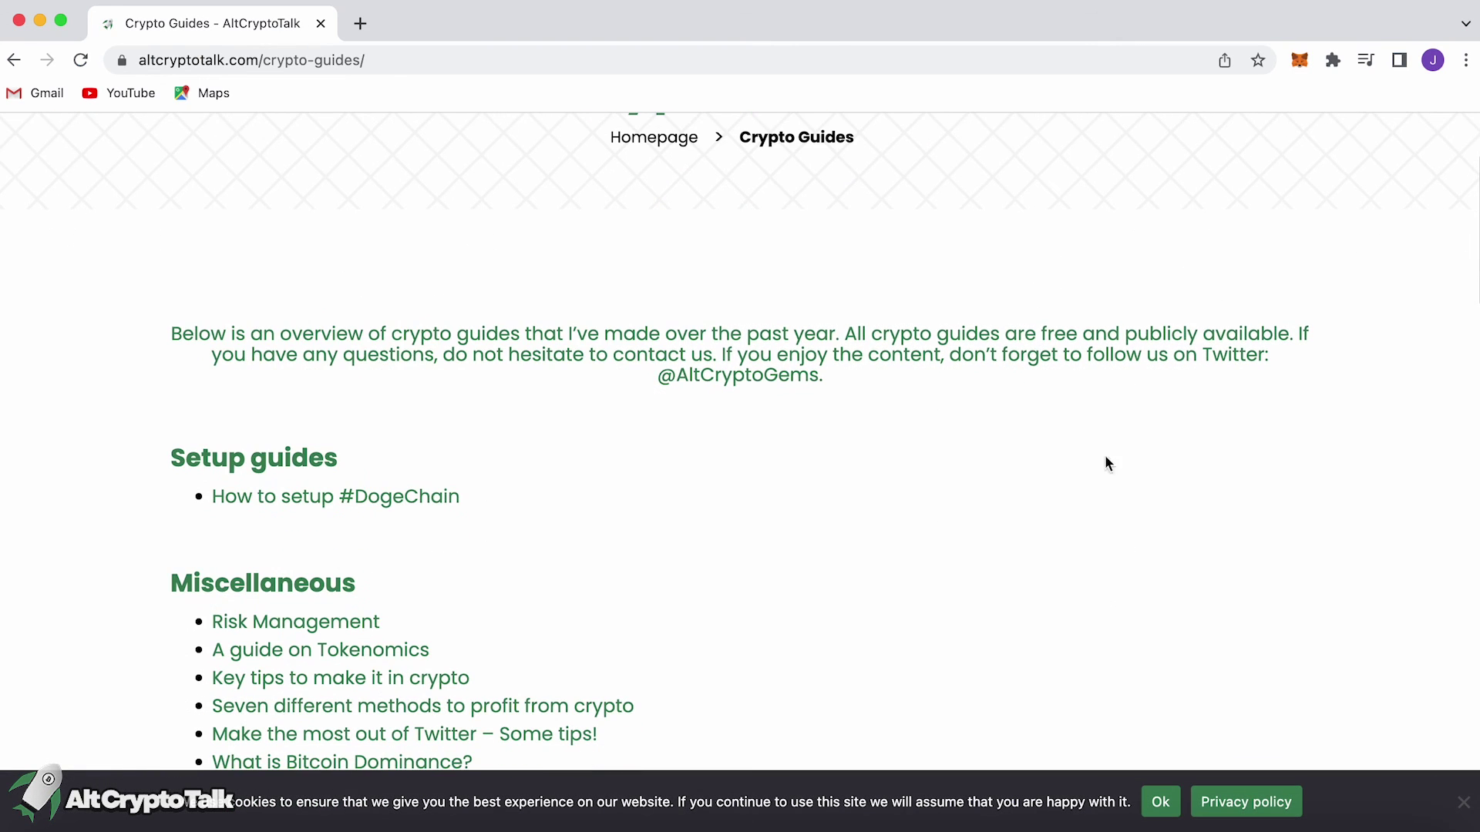
{"action": "left_click", "coordinate": [1161, 803]}
{"action": "scroll", "coordinate": [1127, 680], "scroll_direction": "down", "scroll_amount": 2}
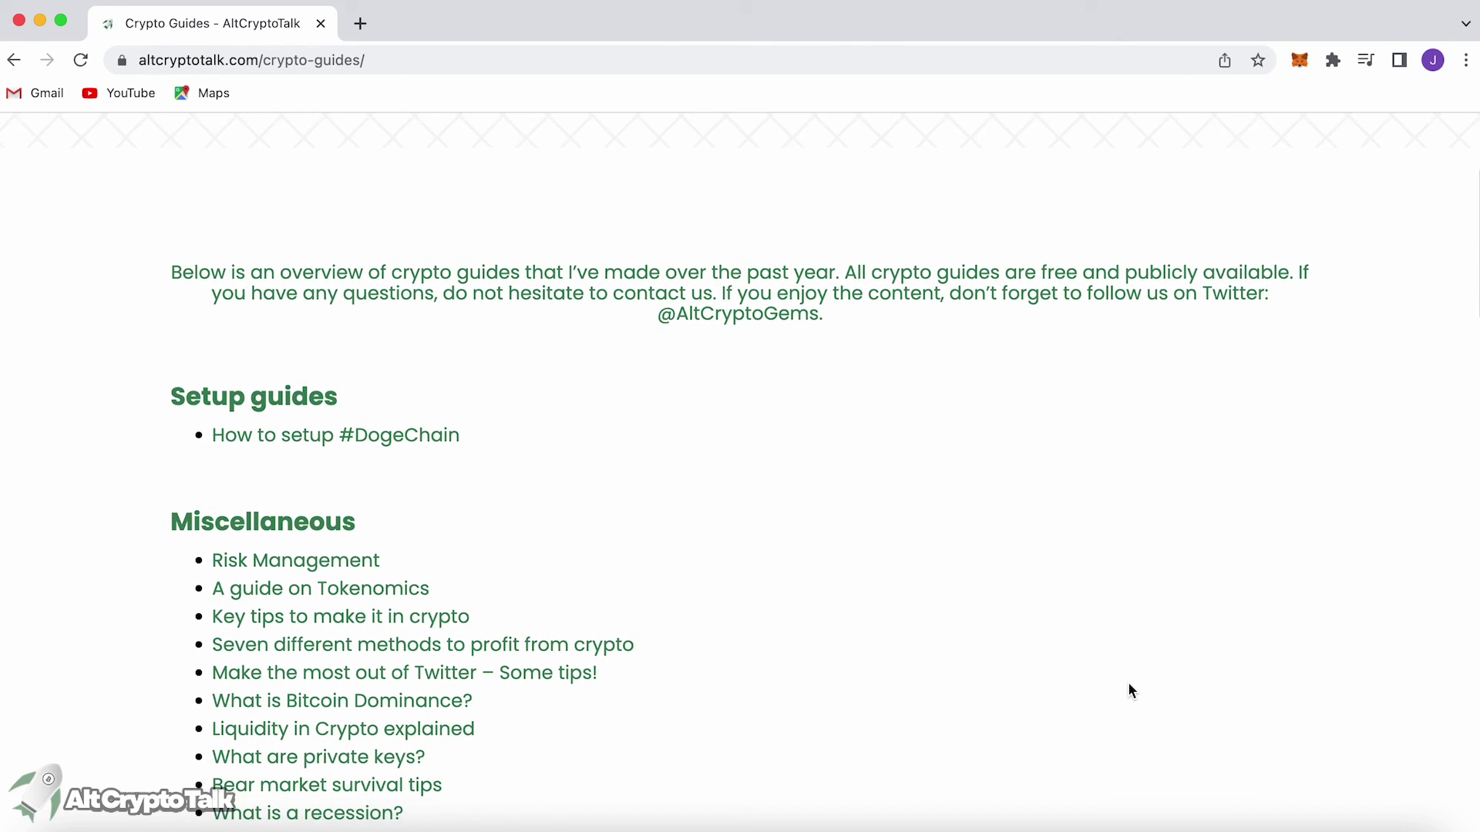
{"action": "scroll", "coordinate": [1128, 681], "scroll_direction": "down", "scroll_amount": 2}
{"action": "scroll", "coordinate": [1131, 690], "scroll_direction": "down", "scroll_amount": 2}
{"action": "scroll", "coordinate": [1131, 690], "scroll_direction": "down", "scroll_amount": 1}
{"action": "scroll", "coordinate": [1130, 689], "scroll_direction": "down", "scroll_amount": 1}
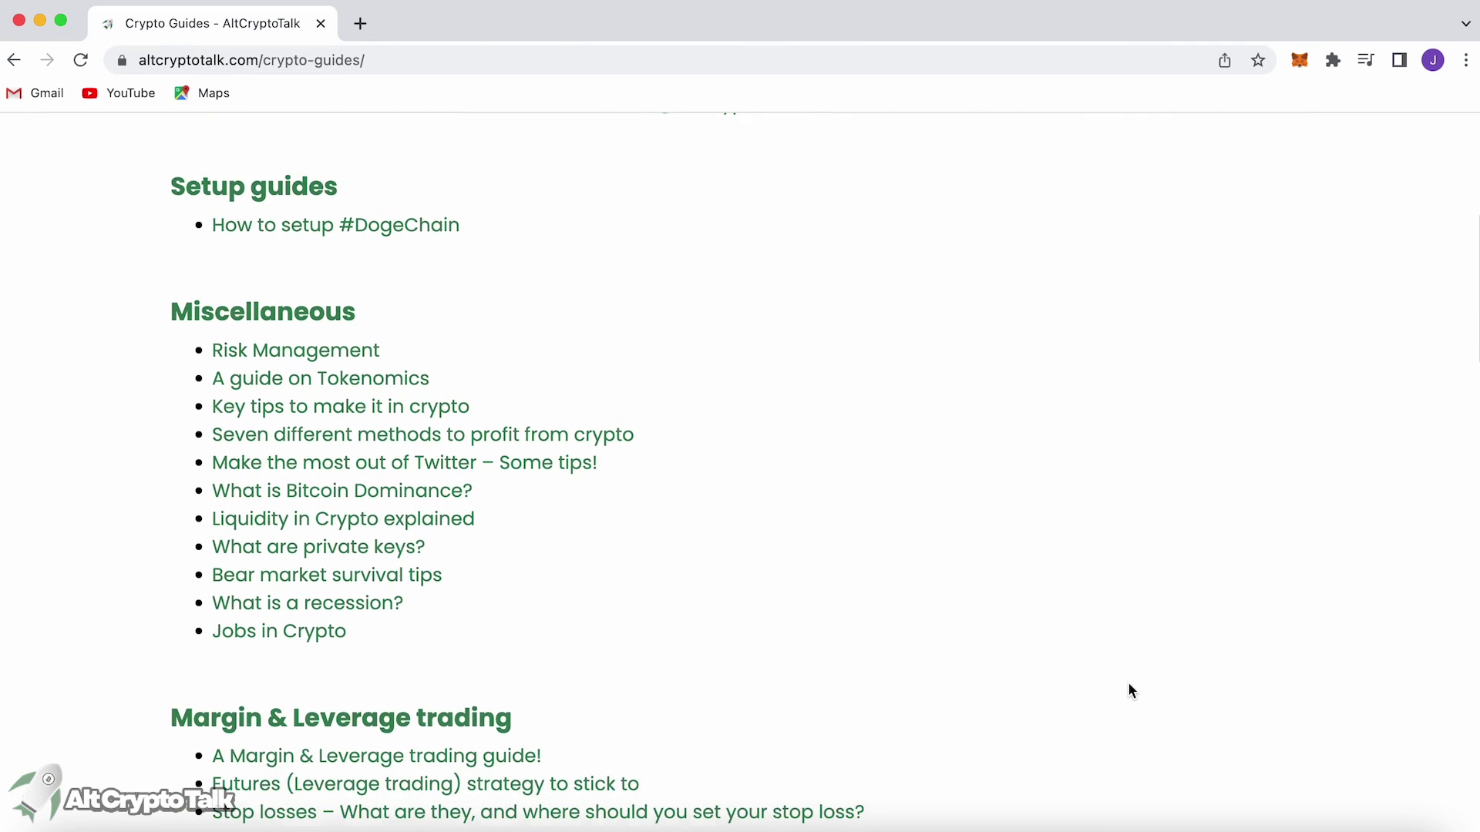
{"action": "scroll", "coordinate": [1132, 690], "scroll_direction": "down", "scroll_amount": 2}
{"action": "scroll", "coordinate": [1131, 690], "scroll_direction": "down", "scroll_amount": 2}
{"action": "scroll", "coordinate": [1132, 691], "scroll_direction": "down", "scroll_amount": 2}
{"action": "scroll", "coordinate": [1131, 691], "scroll_direction": "down", "scroll_amount": 2}
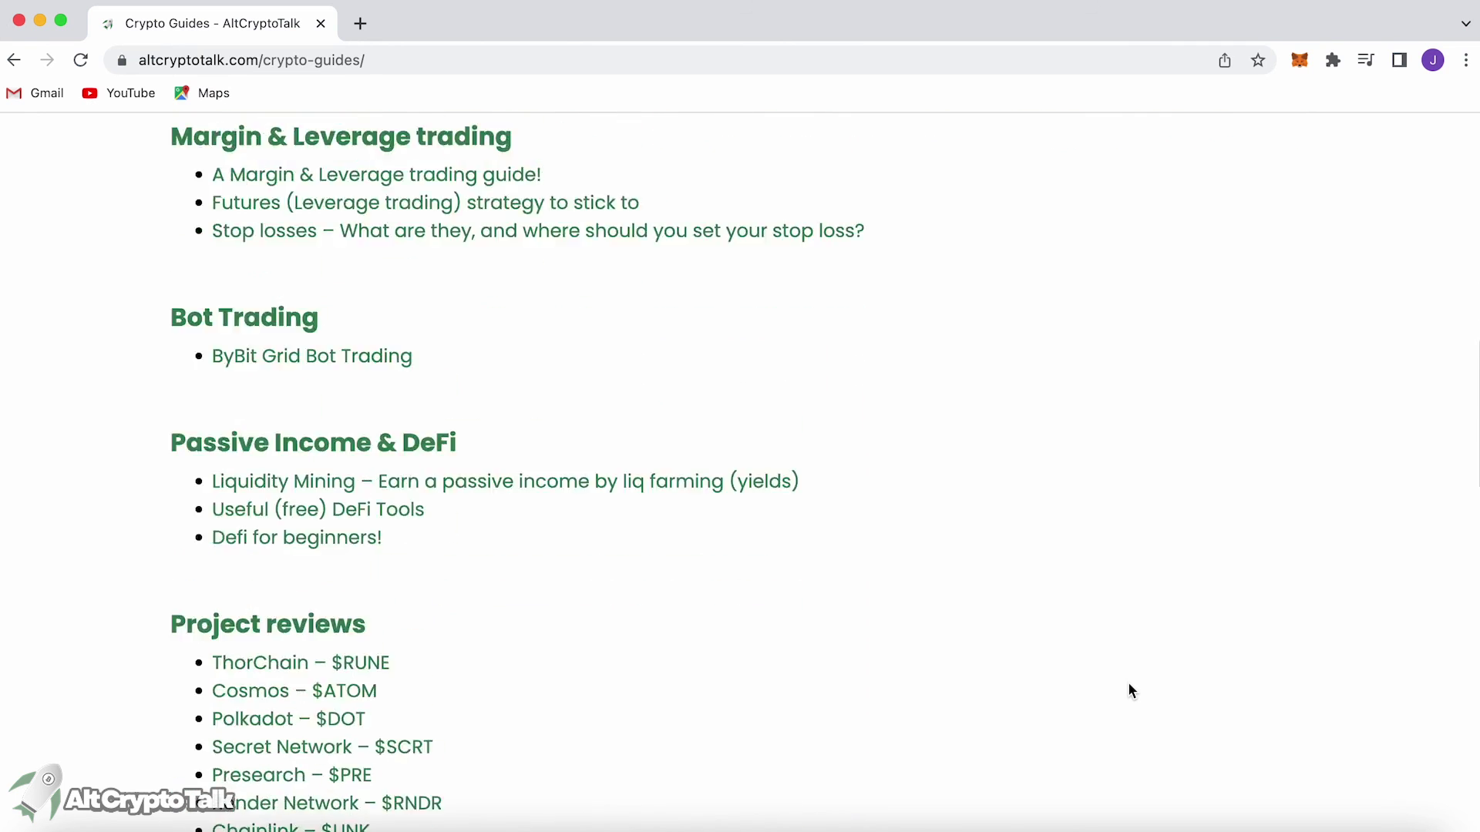
{"action": "scroll", "coordinate": [1131, 691], "scroll_direction": "down", "scroll_amount": 2}
{"action": "scroll", "coordinate": [1131, 691], "scroll_direction": "down", "scroll_amount": 3}
{"action": "scroll", "coordinate": [1130, 690], "scroll_direction": "down", "scroll_amount": 2}
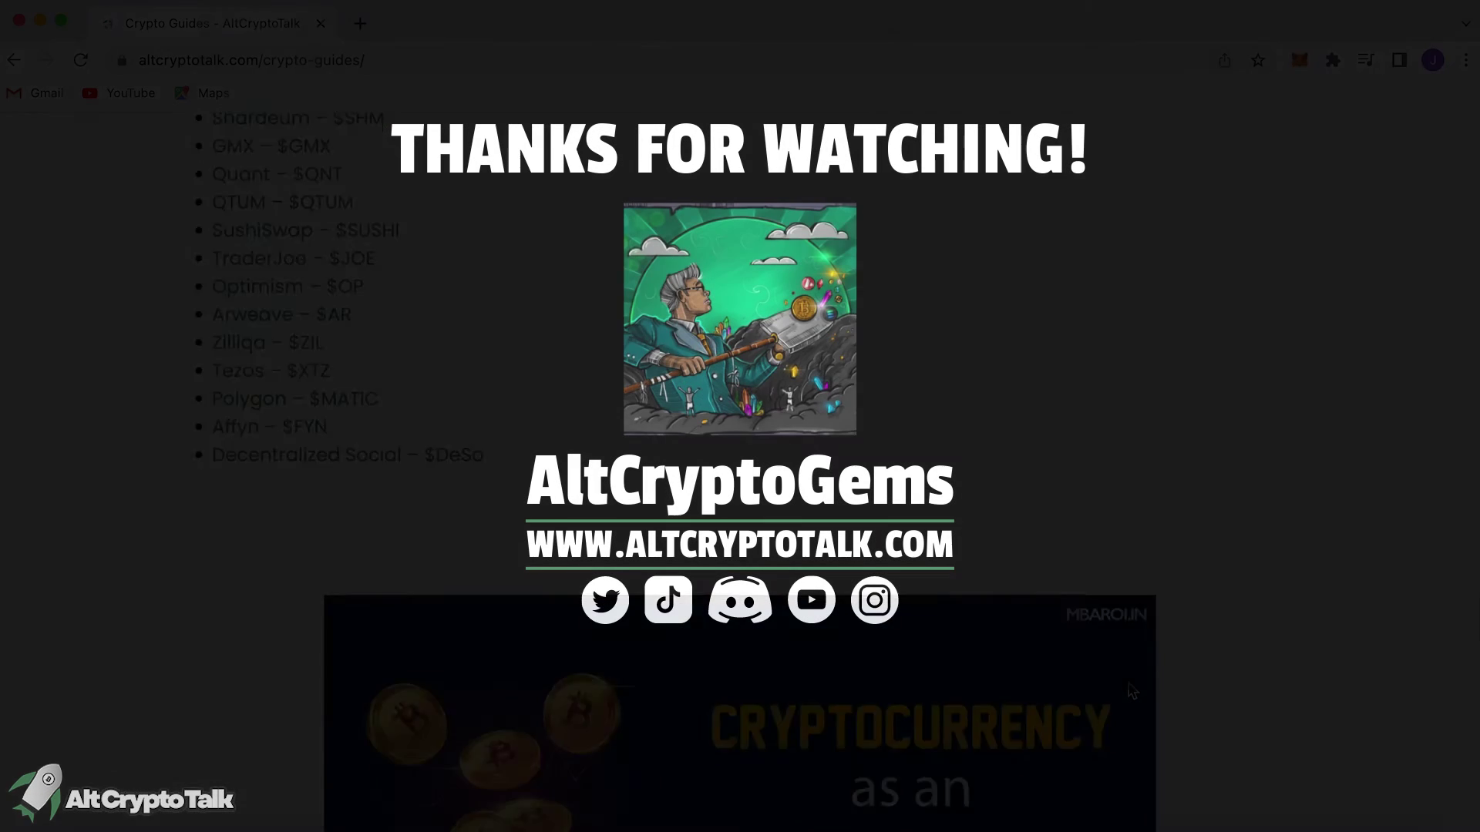